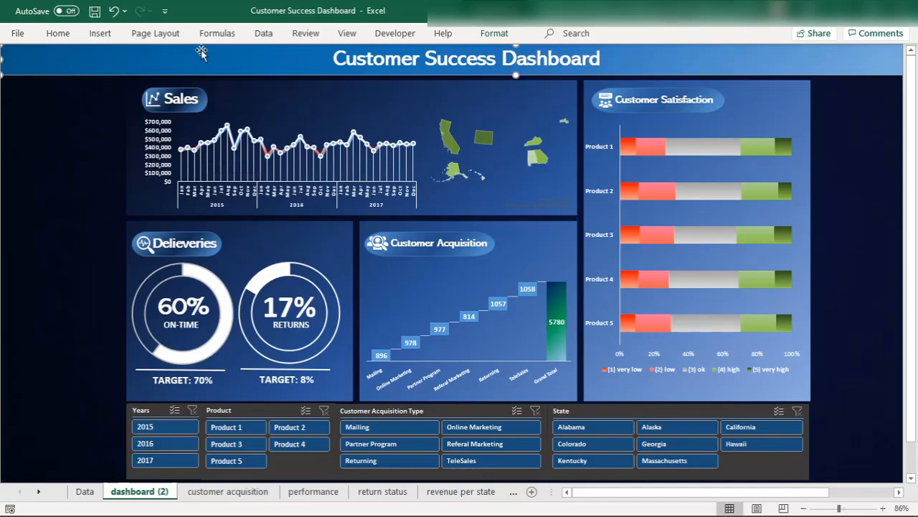
# Step: Filter the dashboard to 2015 with the Years slicer and clear that filter again
pyautogui.click(414, 52)
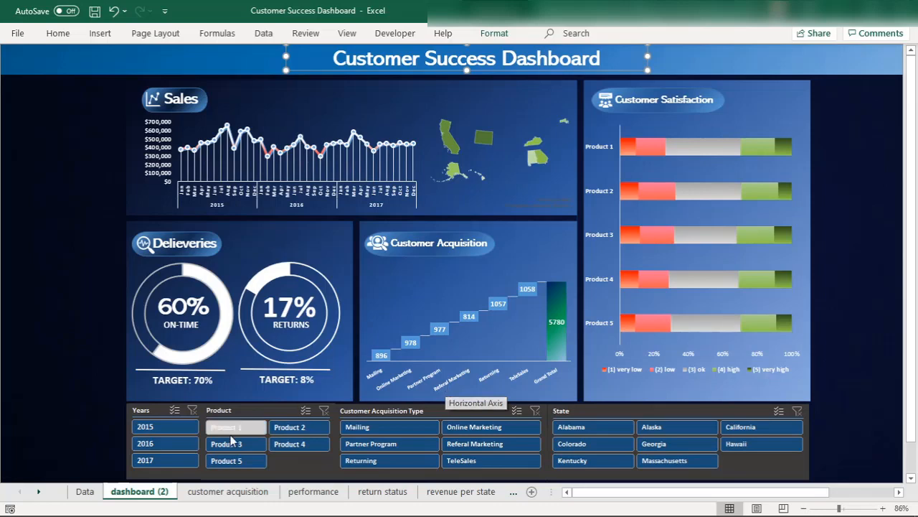
pyautogui.keyDown('ctrl'); pyautogui.click(176, 427); pyautogui.keyUp('ctrl')
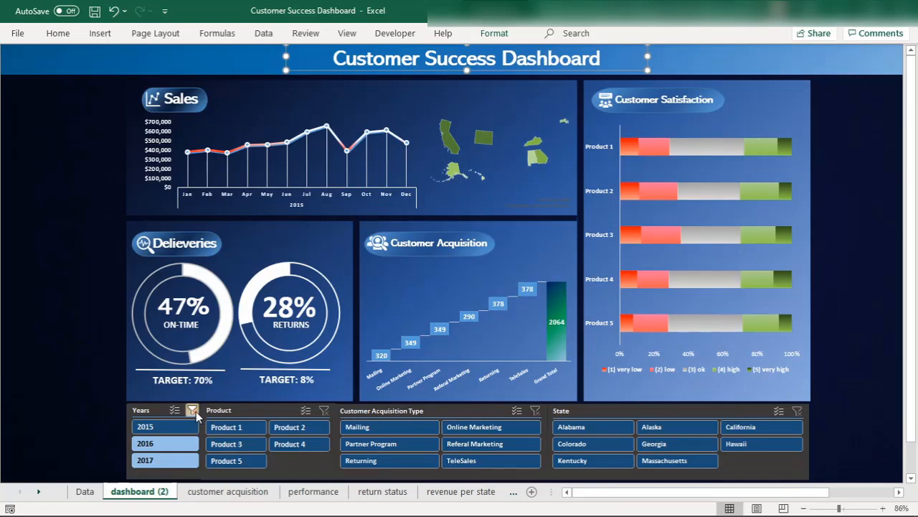
pyautogui.click(192, 410)
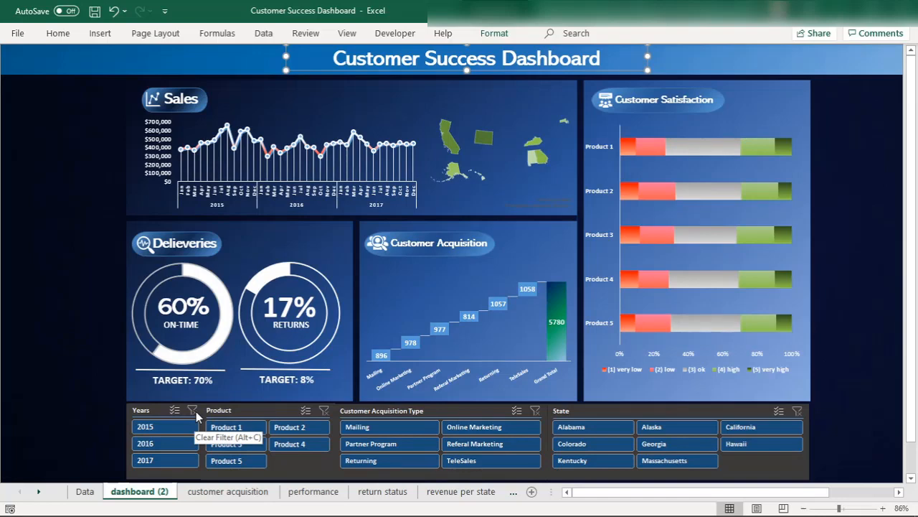
# Step: Examine the title banner and the Sales, Customer Satisfaction, Delieveries and Customer Acquisition heading labels on the finished dashboard
pyautogui.click(104, 70)
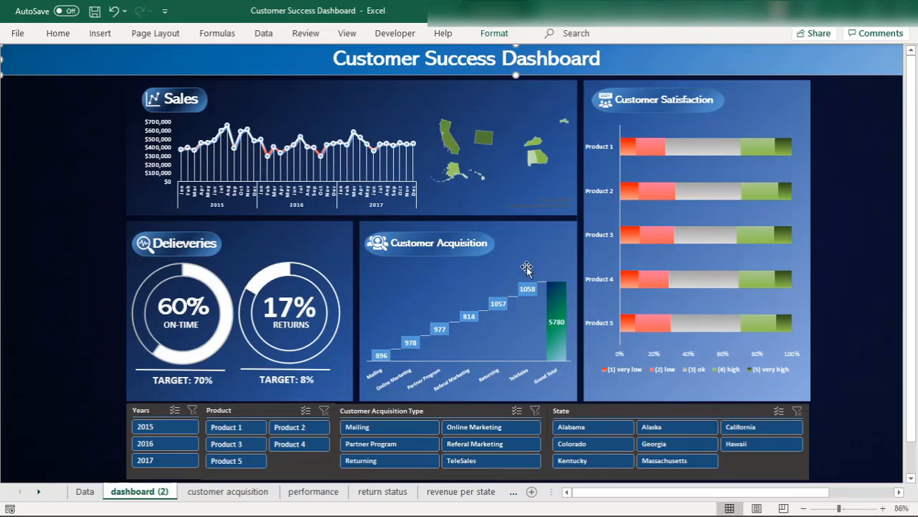
pyautogui.click(186, 111)
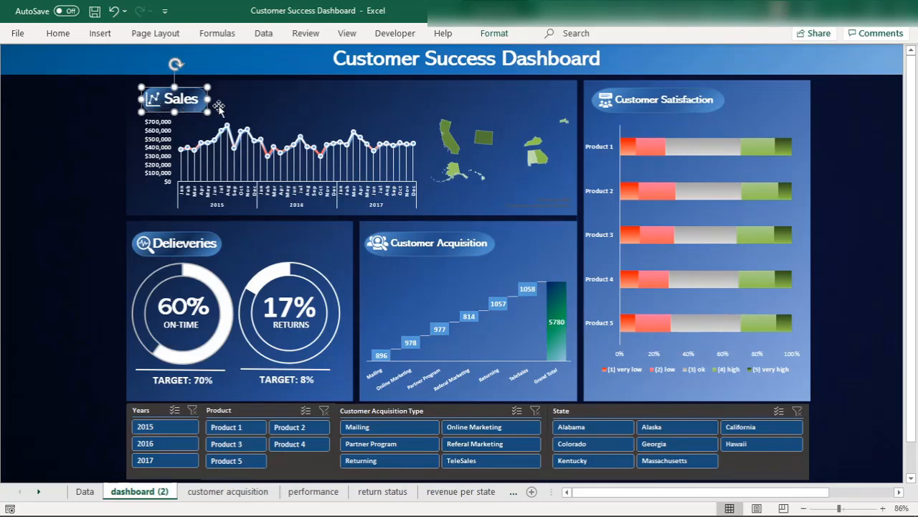
pyautogui.click(637, 105)
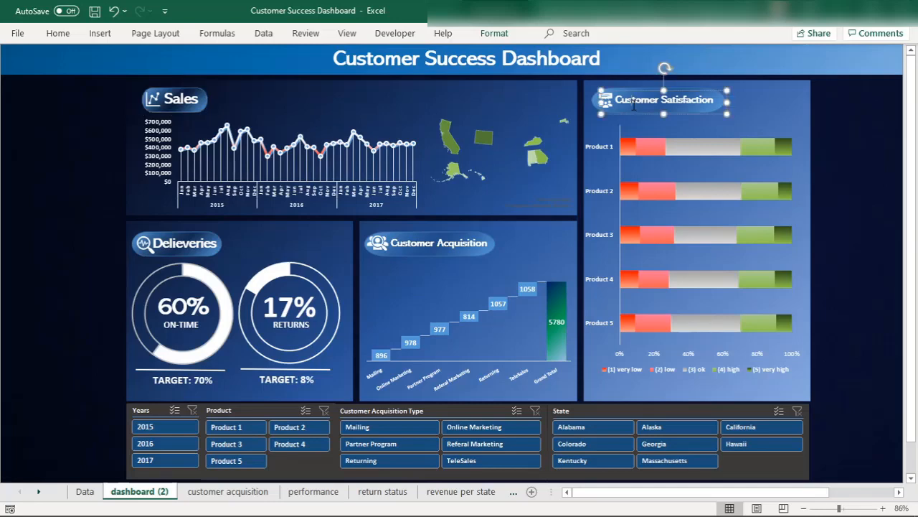
pyautogui.click(204, 246)
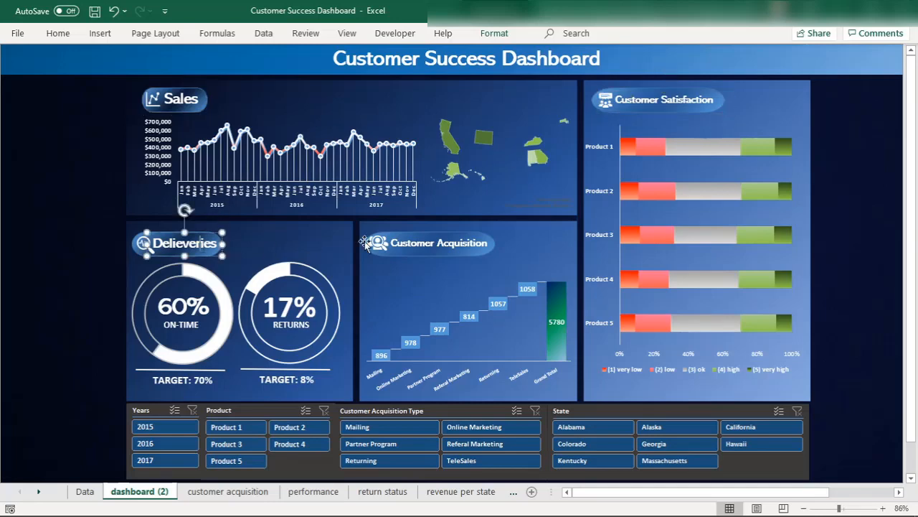
pyautogui.click(445, 243)
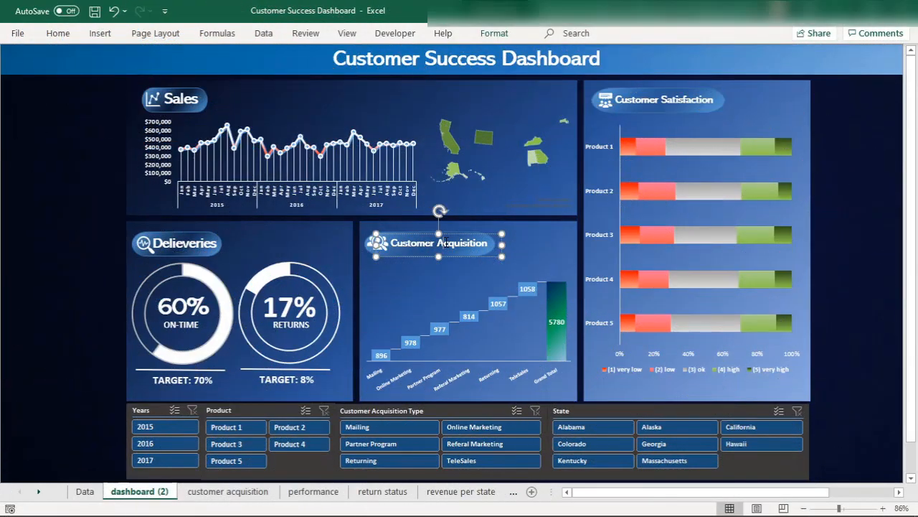
pyautogui.click(194, 113)
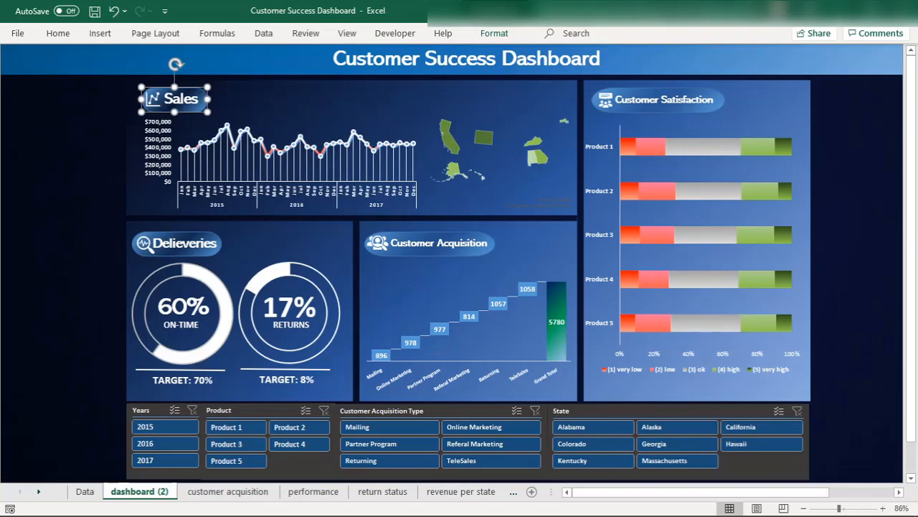
# Step: Switch to the Customer Success Dashboard - English Version workbook and inspect its title banner, grouped blue panels and grey bar
pyautogui.click(673, 505)
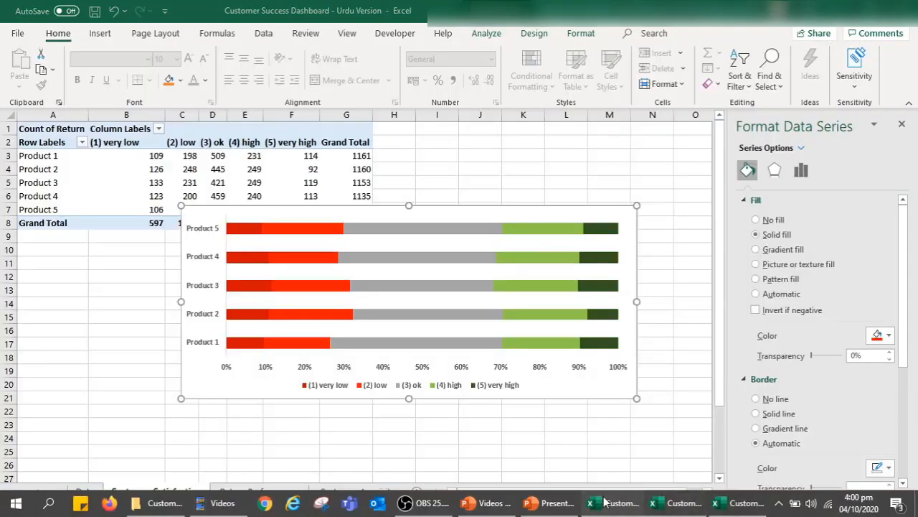
pyautogui.click(617, 506)
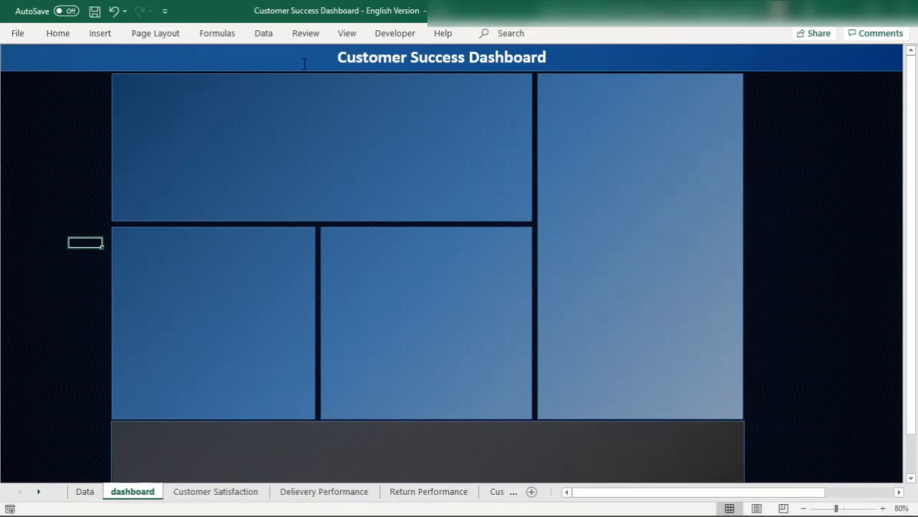
pyautogui.click(195, 59)
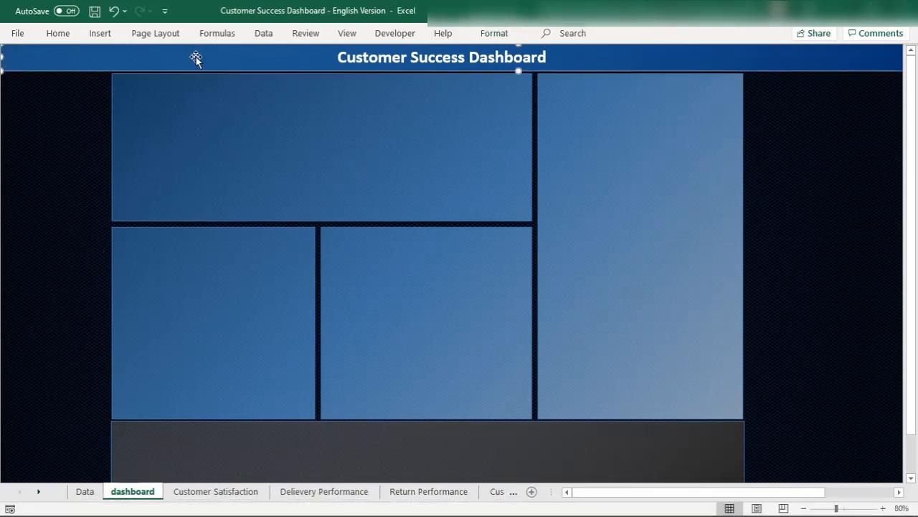
pyautogui.click(380, 61)
pyautogui.click(269, 119)
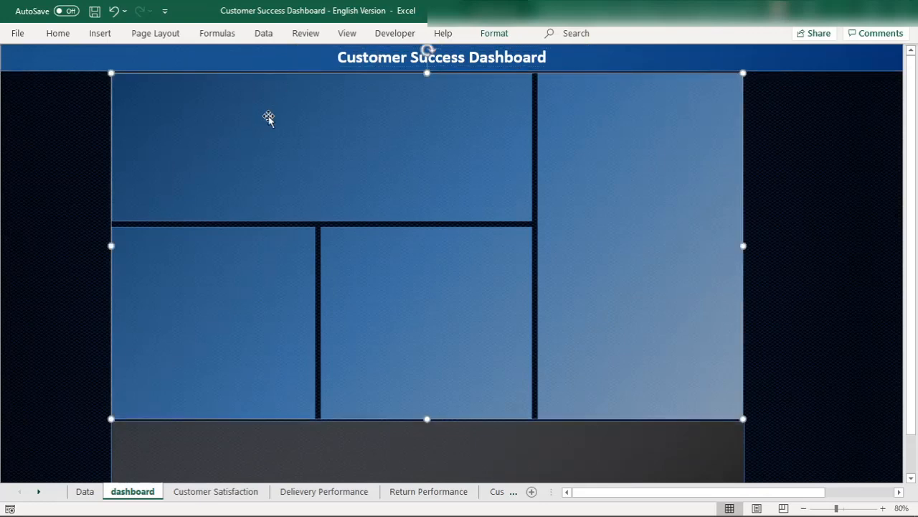
pyautogui.click(292, 439)
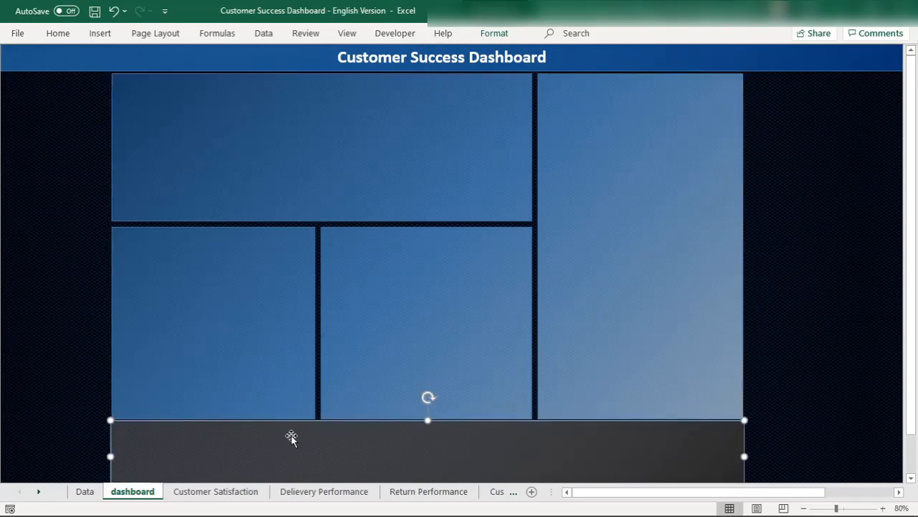
pyautogui.click(179, 126)
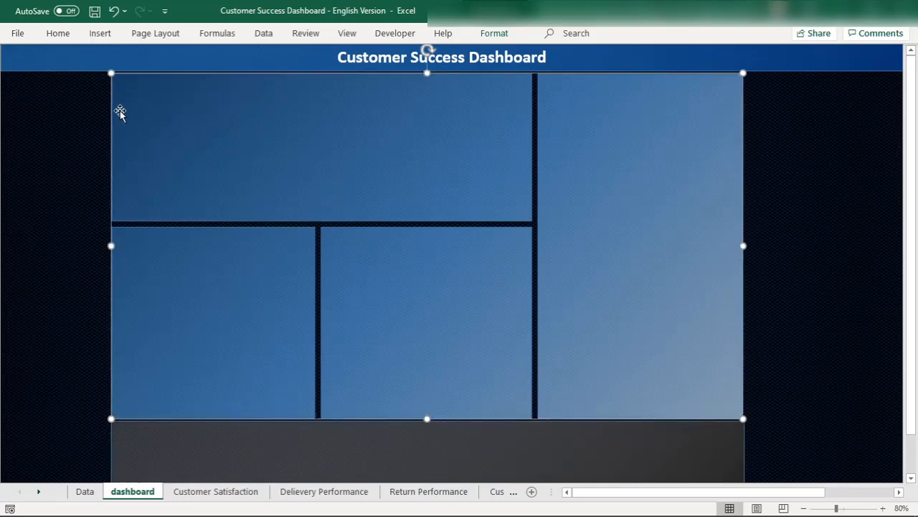
# Step: Draw a small Flowchart: Terminator shape in the upper-left corner of the large top blue panel
pyautogui.click(102, 36)
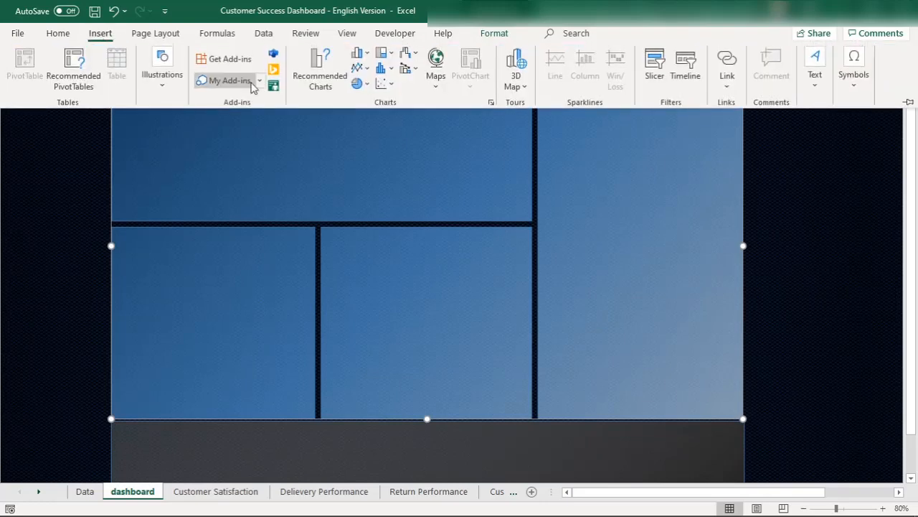
pyautogui.click(170, 83)
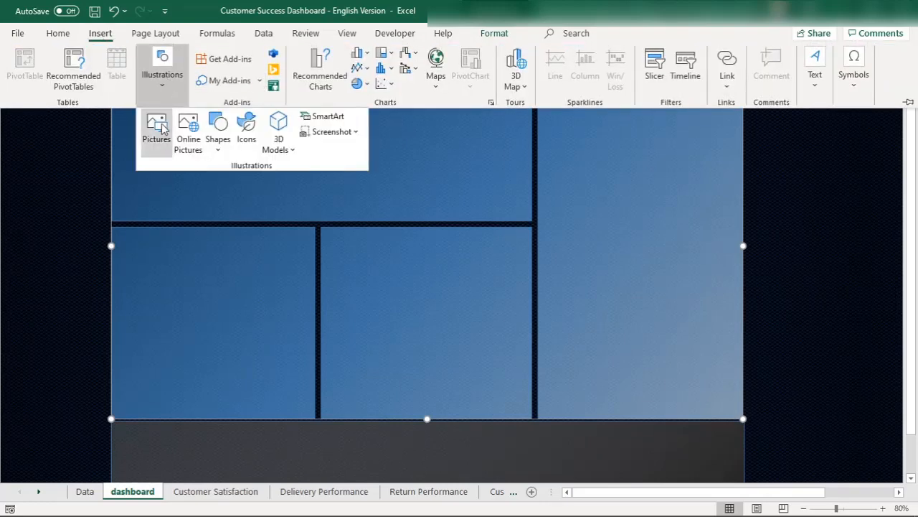
pyautogui.click(218, 140)
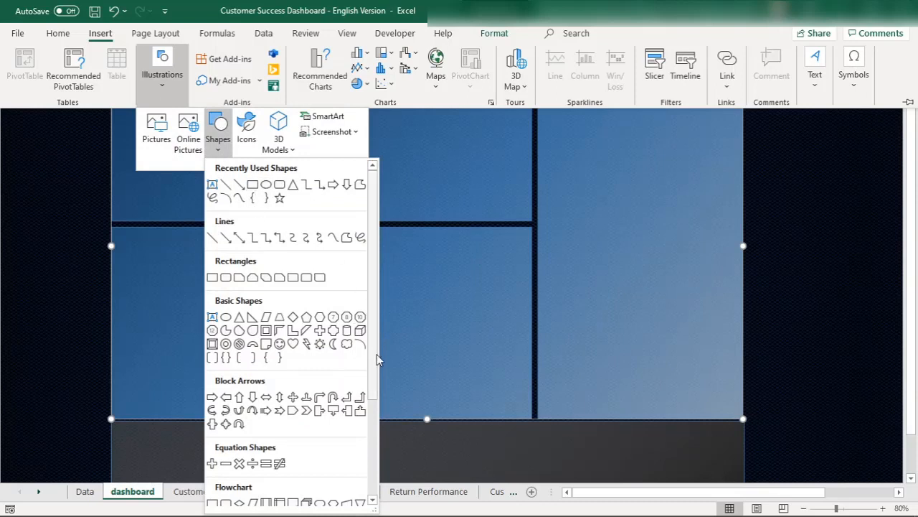
pyautogui.scroll(-3, 372, 445)
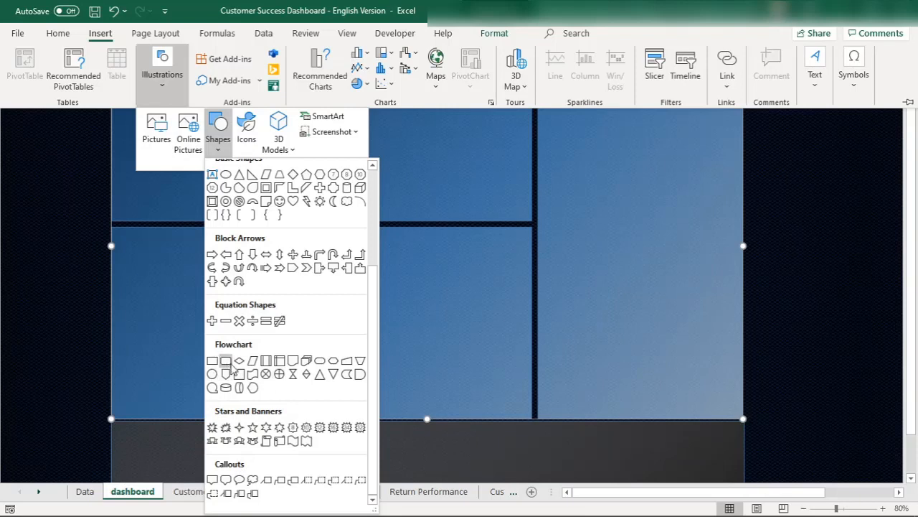
pyautogui.click(319, 360)
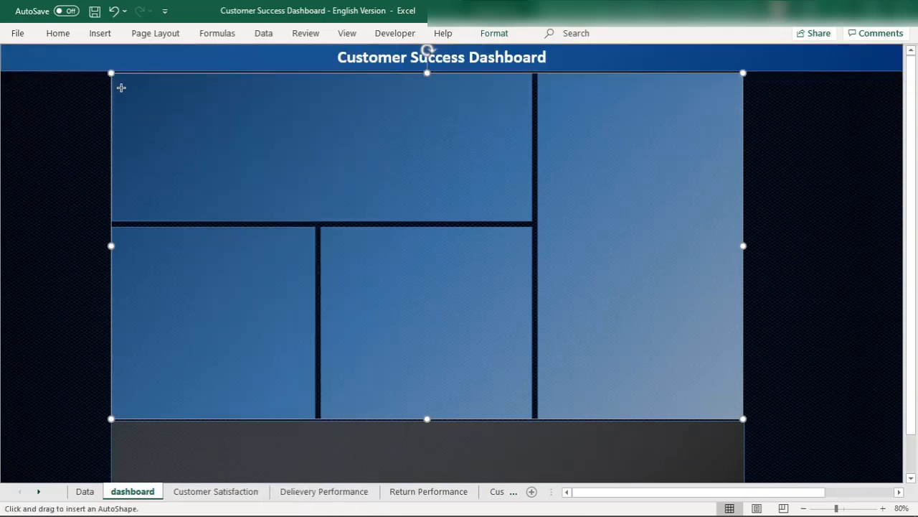
pyautogui.moveTo(121, 88); pyautogui.dragTo(179, 92)
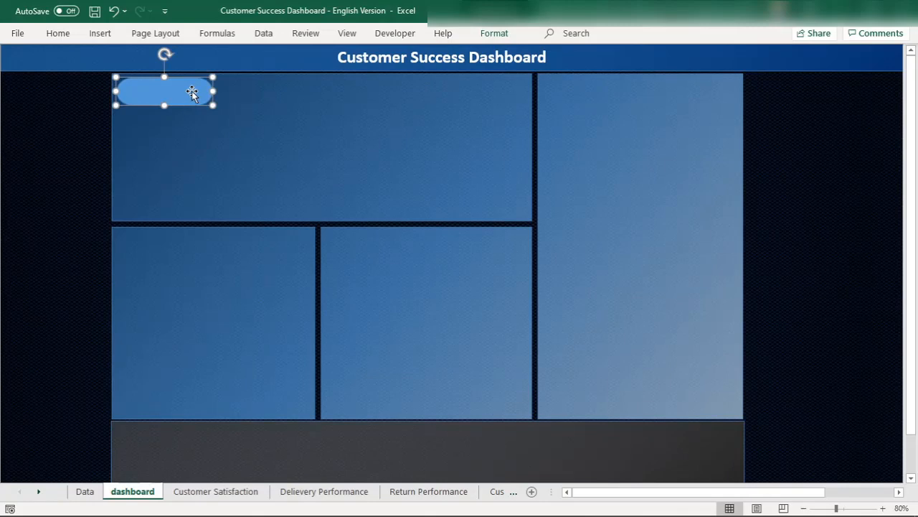
# Step: Add the text "Sales" to the rounded shape in the top panel
pyautogui.click(100, 33)
pyautogui.click(815, 66)
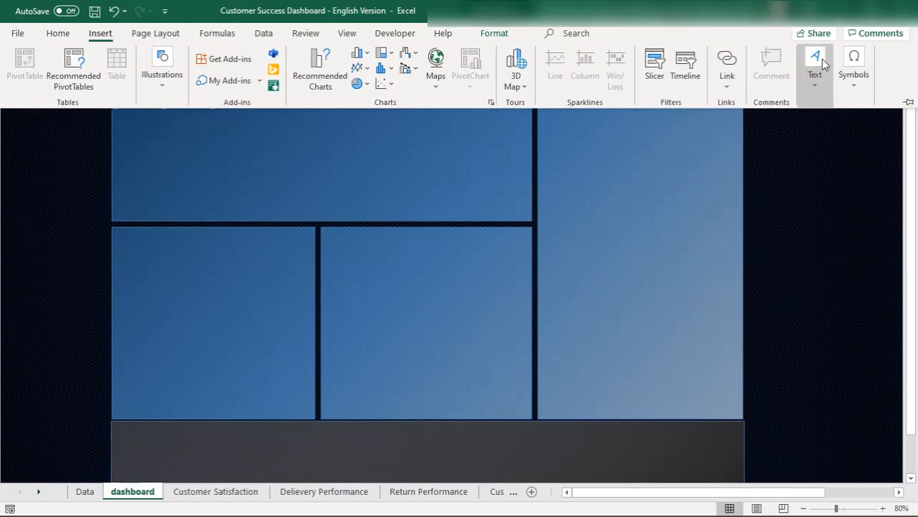
pyautogui.click(762, 129)
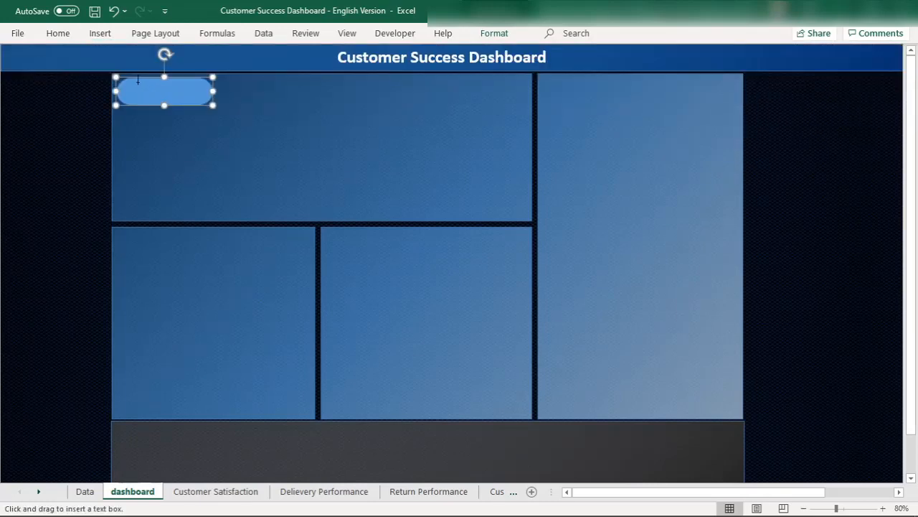
pyautogui.press('Escape')
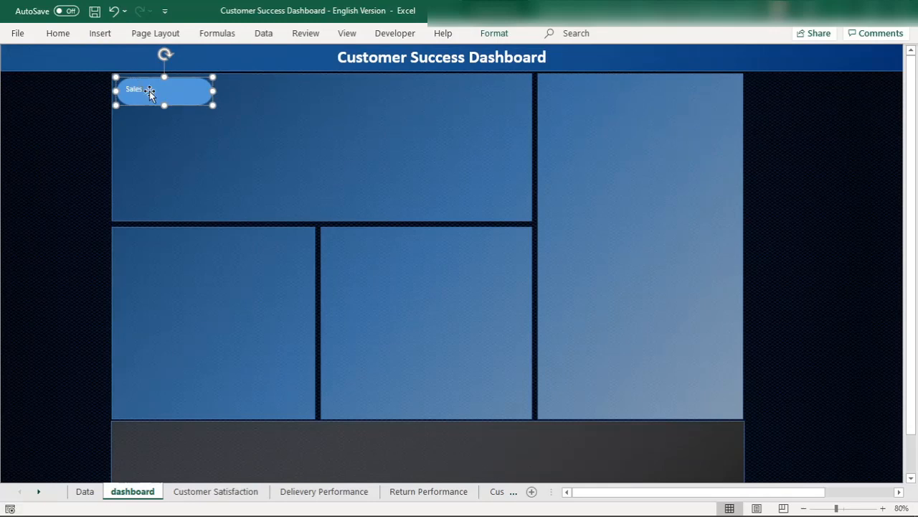
# Step: Enlarge the "Sales" text by five font-size increments and make it bold
pyautogui.click(59, 34)
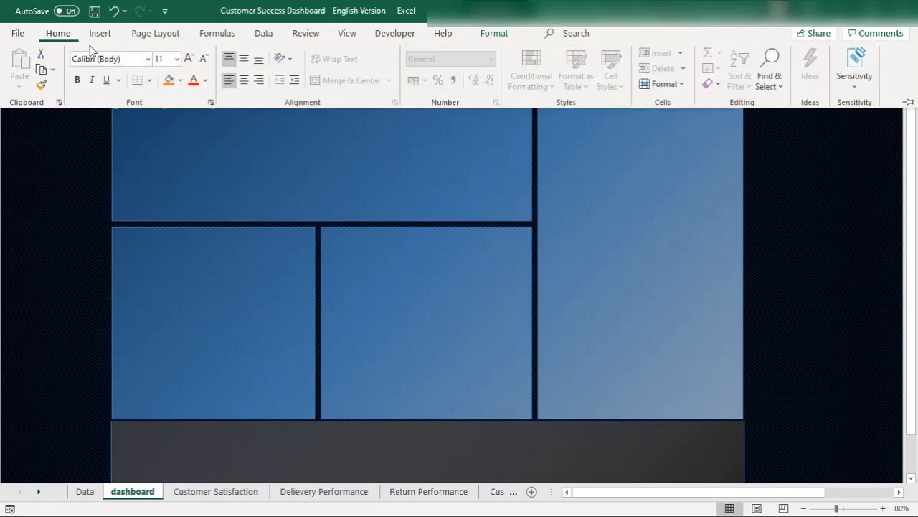
pyautogui.click(190, 59)
pyautogui.click(189, 59)
pyautogui.click(189, 59)
pyautogui.click(190, 59)
pyautogui.click(190, 59)
pyautogui.click(77, 80)
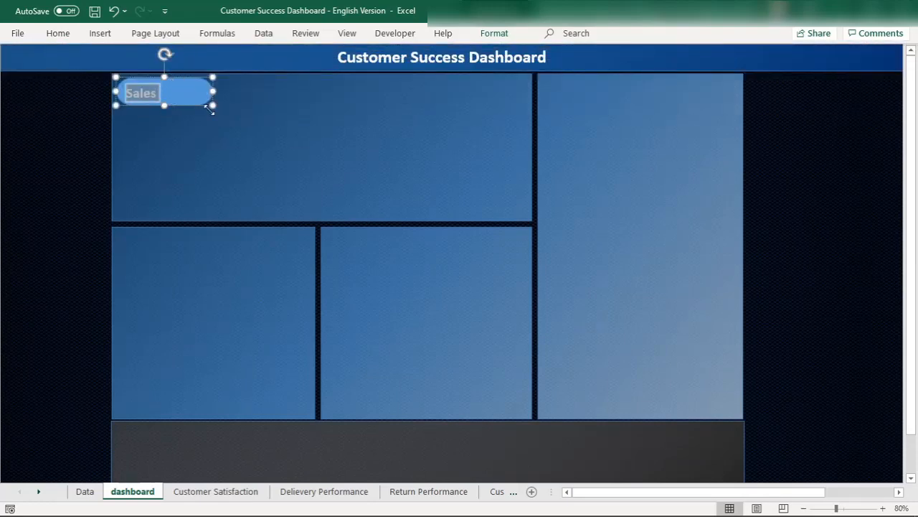
pyautogui.click(185, 128)
pyautogui.click(175, 85)
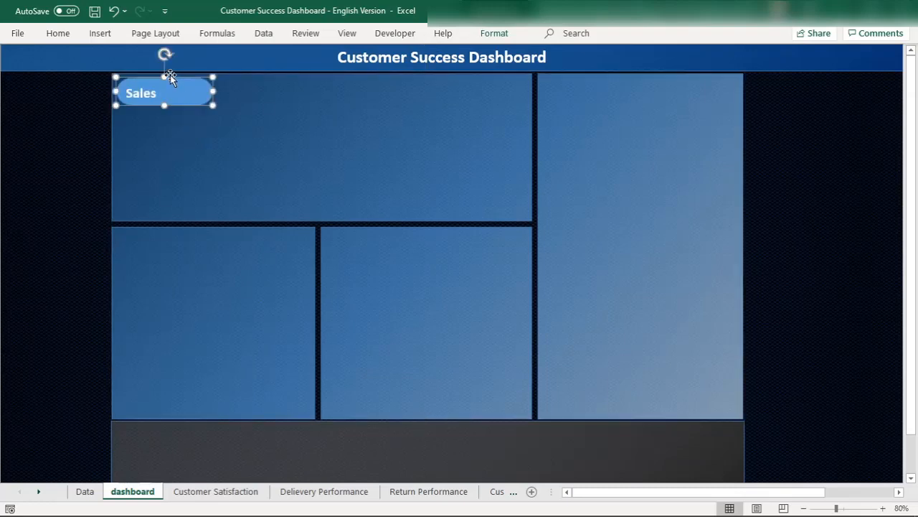
# Step: Widen the "Sales" shape to the right, then delete the shape from the dashboard
pyautogui.moveTo(171, 75)
pyautogui.mouseDown()
pyautogui.moveTo(199, 80)
pyautogui.moveTo(171, 77)
pyautogui.mouseUp()
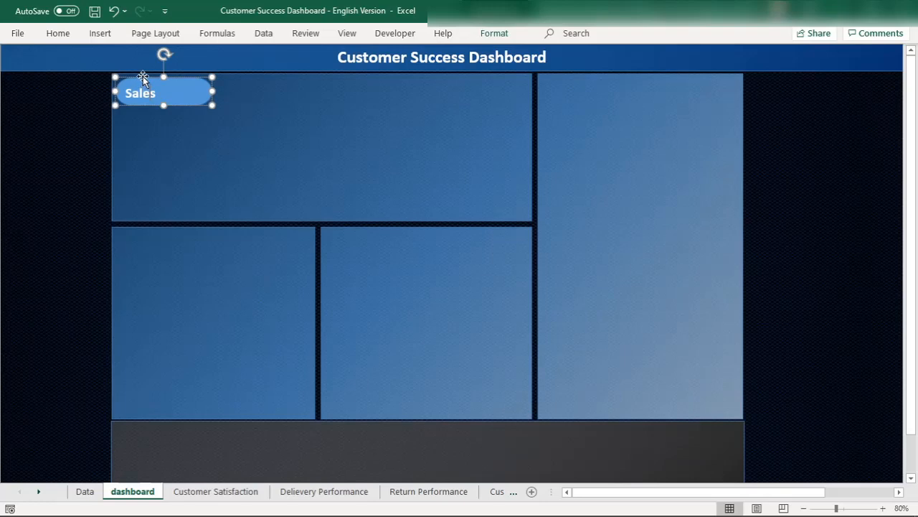
pyautogui.press('Delete')
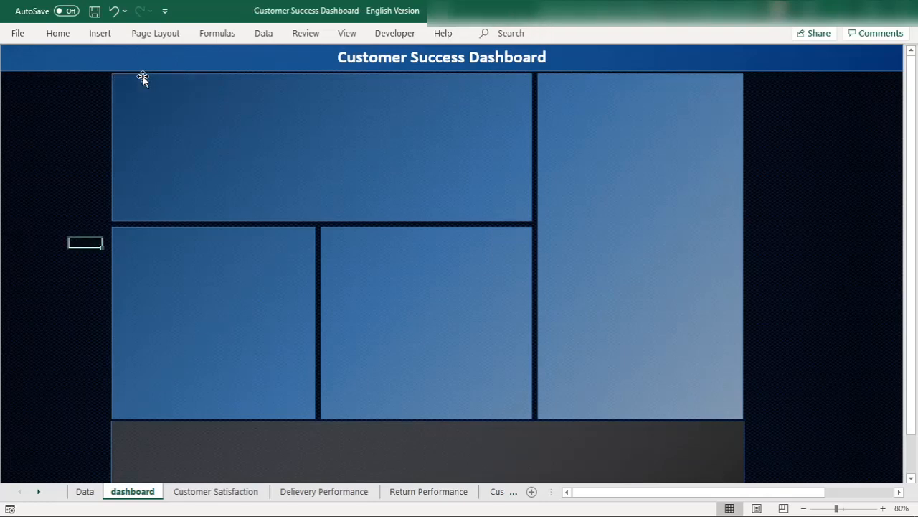
pyautogui.hotkey('ctrl', 'z')
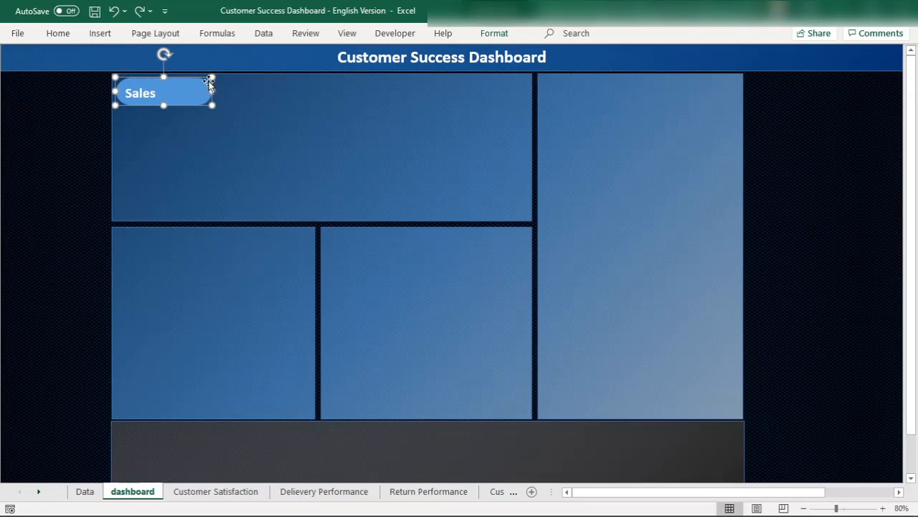
pyautogui.moveTo(212, 77); pyautogui.dragTo(240, 77)
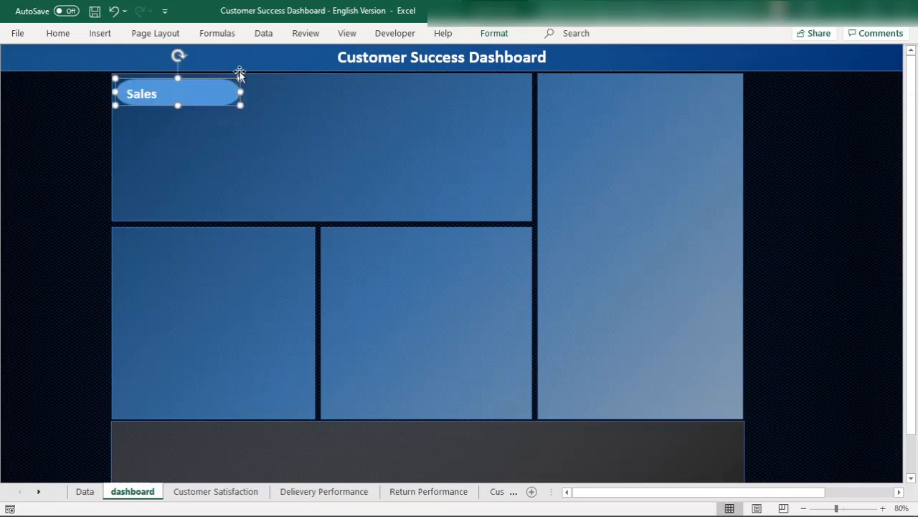
pyautogui.press('Delete')
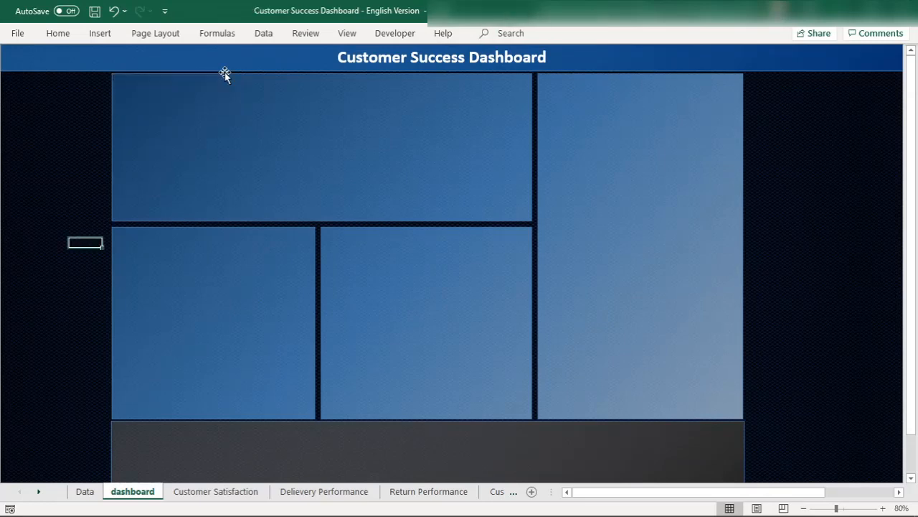
# Step: Draw a Flowchart: Terminator shape in the upper-left corner of the large top blue panel
pyautogui.click(100, 36)
pyautogui.click(166, 69)
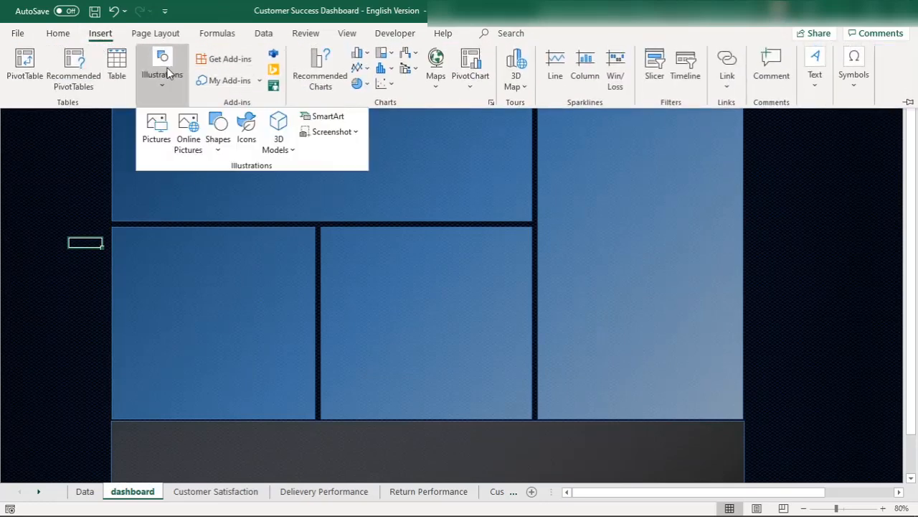
pyautogui.click(219, 133)
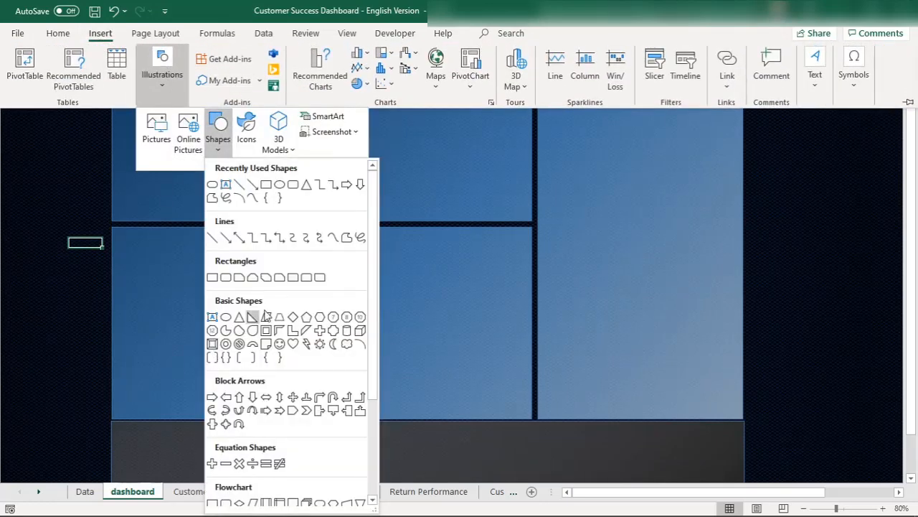
pyautogui.click(213, 185)
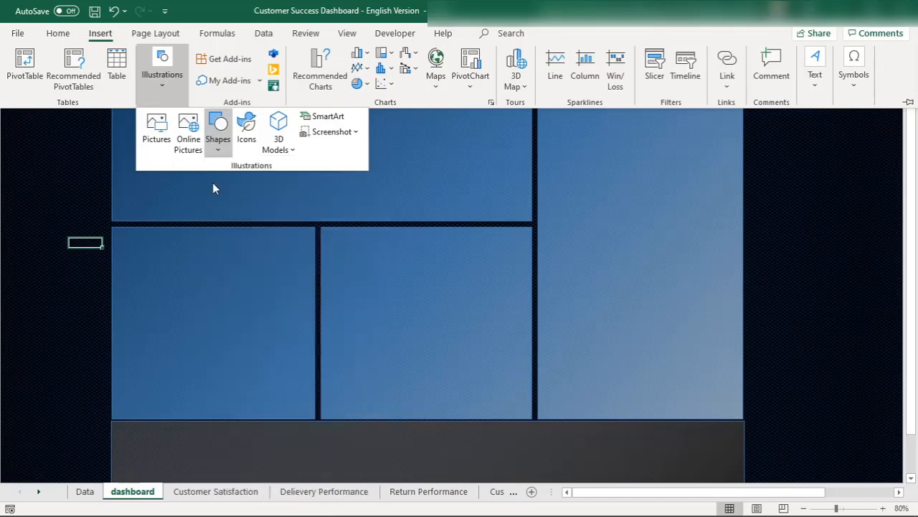
pyautogui.moveTo(141, 90); pyautogui.dragTo(216, 112)
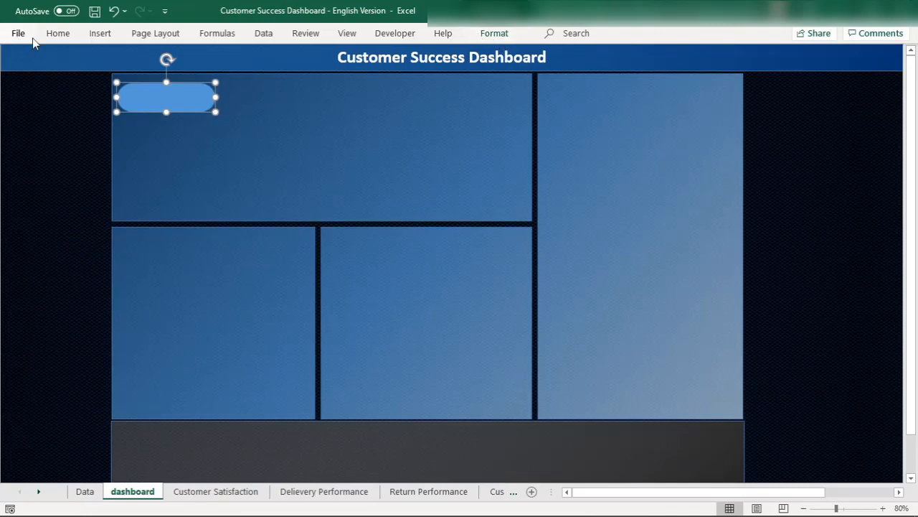
pyautogui.click(58, 34)
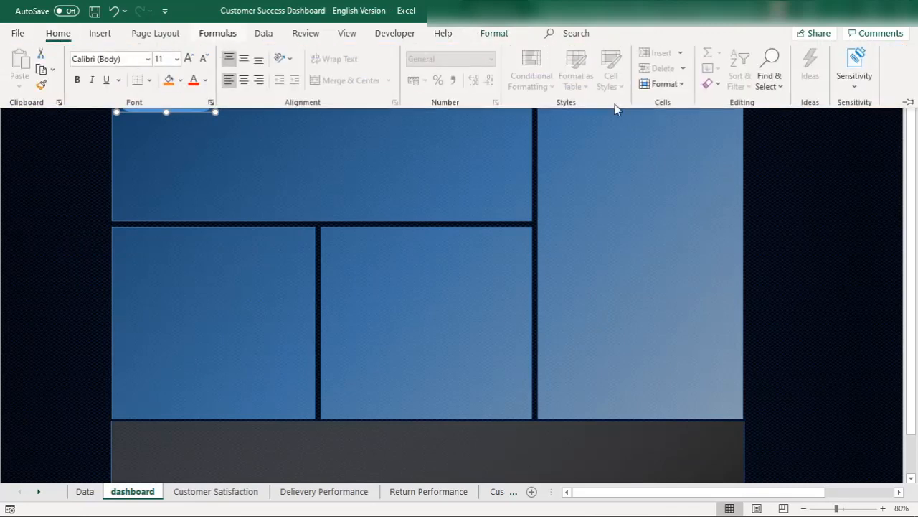
pyautogui.click(171, 180)
pyautogui.click(211, 149)
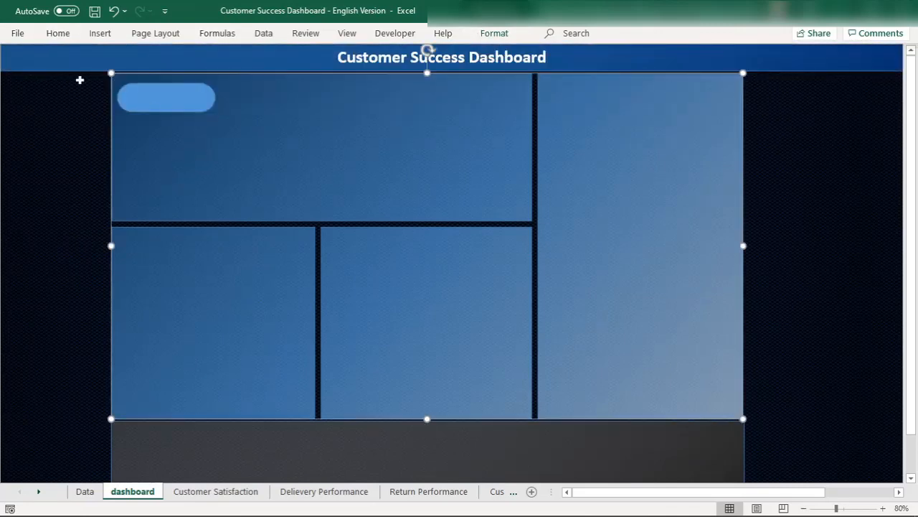
# Step: Insert a text box reading "Sales" over the rounded shape and shift it slightly up and left within the shape
pyautogui.click(100, 34)
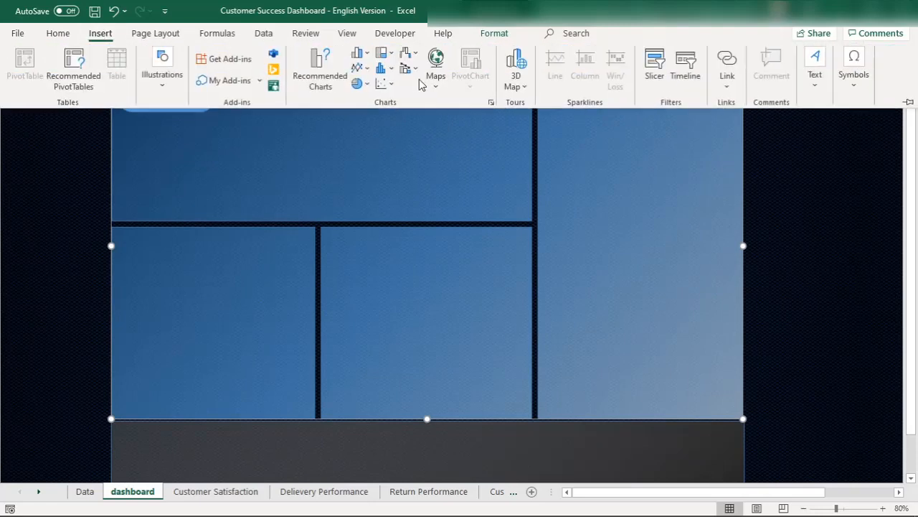
pyautogui.click(815, 68)
pyautogui.click(761, 133)
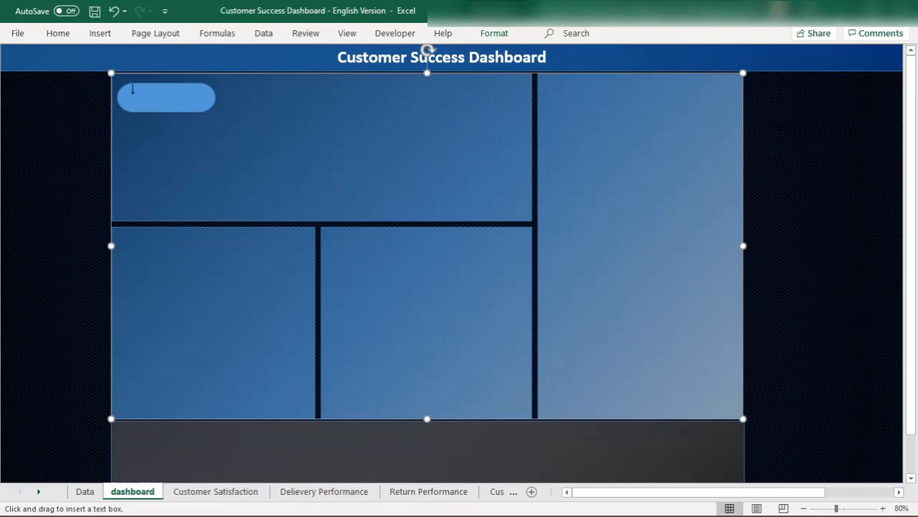
pyautogui.moveTo(132, 91); pyautogui.dragTo(207, 109)
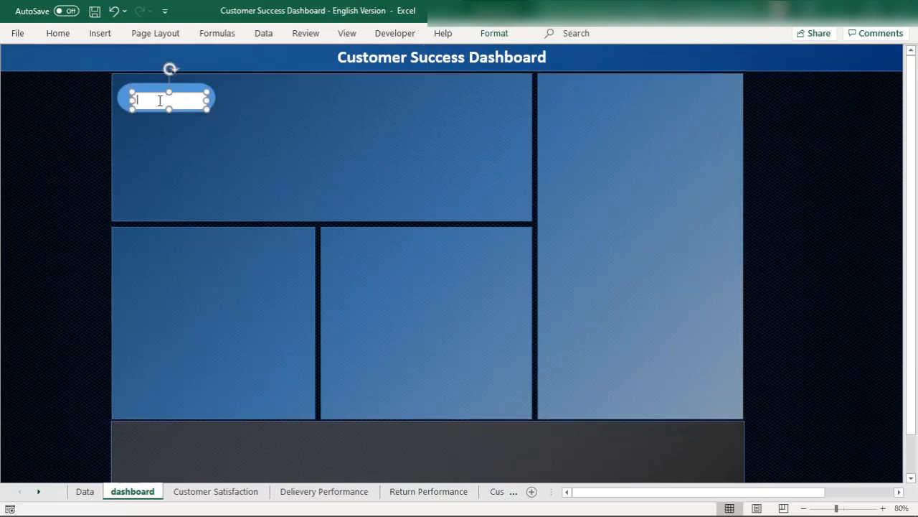
pyautogui.moveTo(140, 99); pyautogui.dragTo(135, 93)
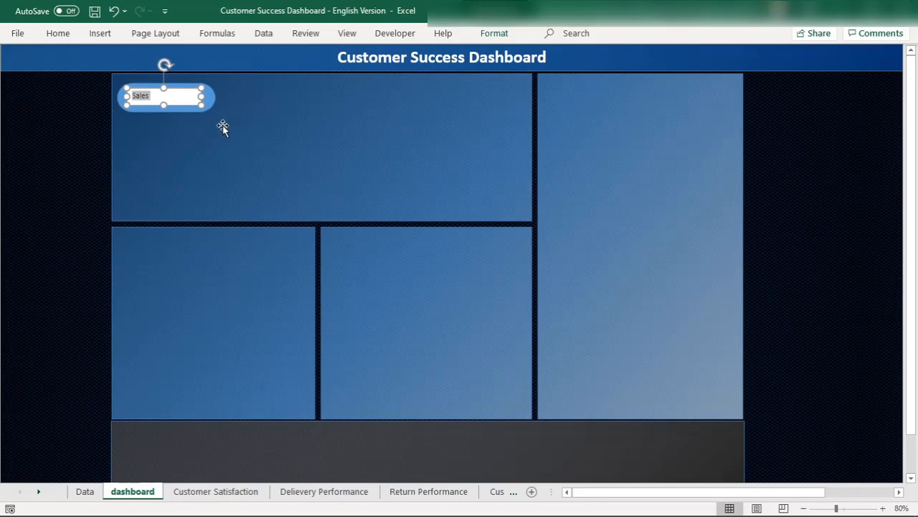
# Step: Format the "Sales" text as bold 18 pt Abadi and narrow its text box to fit the word
pyautogui.click(58, 33)
pyautogui.click(186, 60)
pyautogui.click(186, 59)
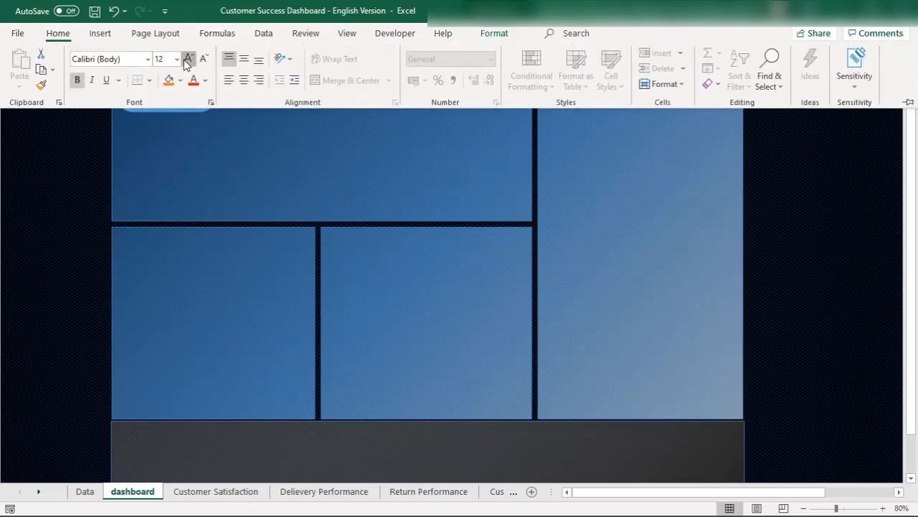
pyautogui.click(186, 60)
pyautogui.click(186, 60)
pyautogui.click(147, 59)
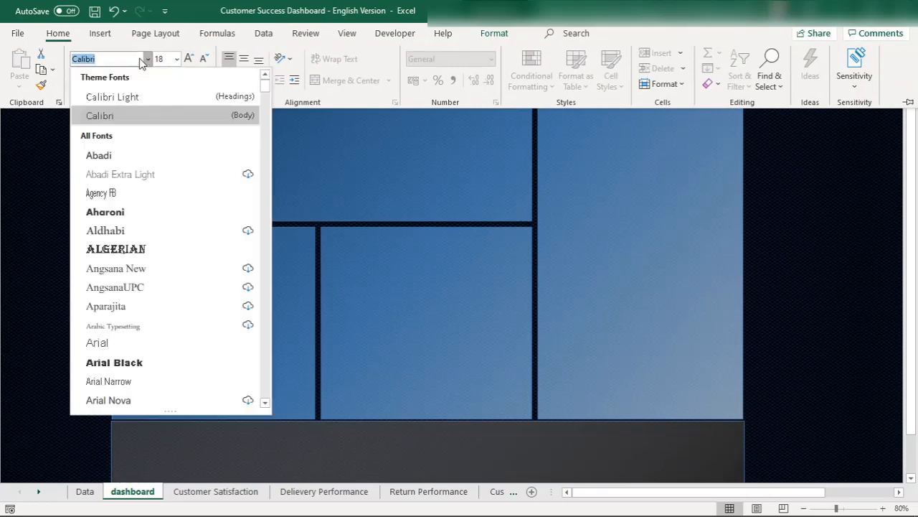
pyautogui.click(119, 157)
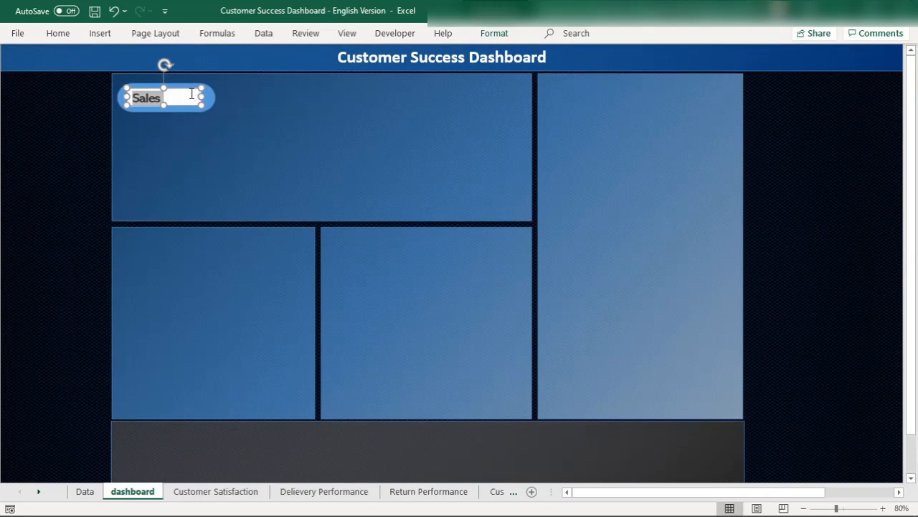
pyautogui.moveTo(196, 96); pyautogui.dragTo(171, 96)
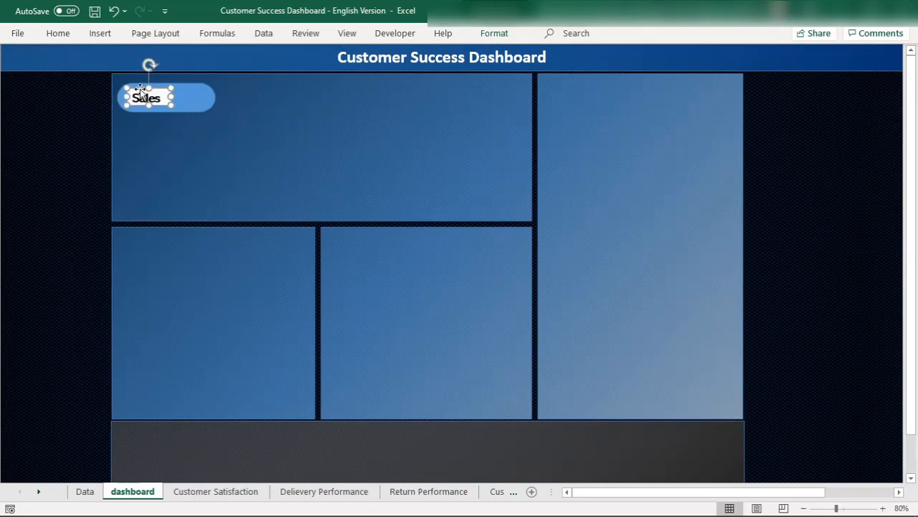
# Step: Remove the fill and outline of the "Sales" text box and move it slightly right within the rounded shape
pyautogui.click(492, 34)
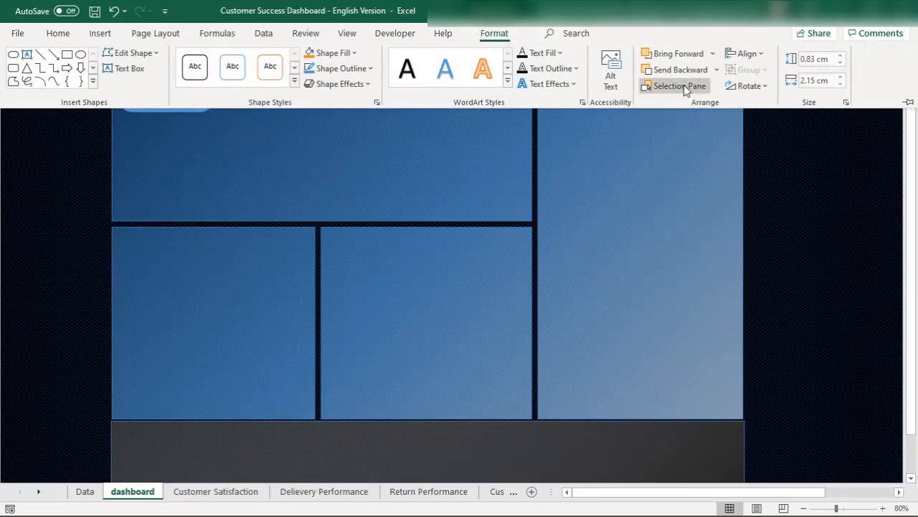
pyautogui.click(181, 158)
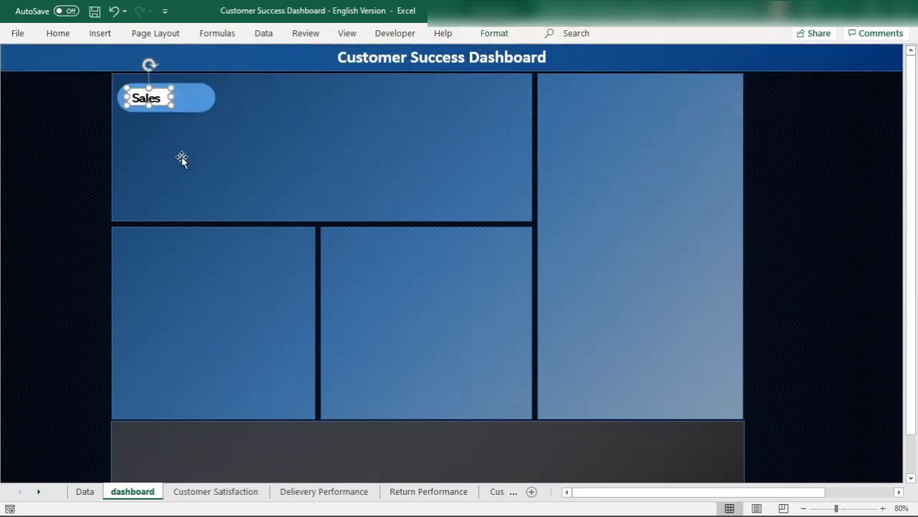
pyautogui.click(179, 103)
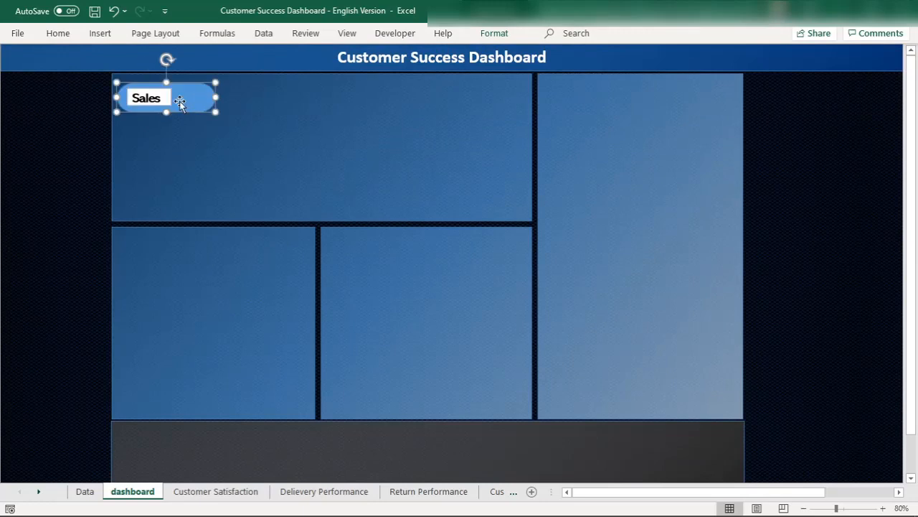
pyautogui.click(164, 98)
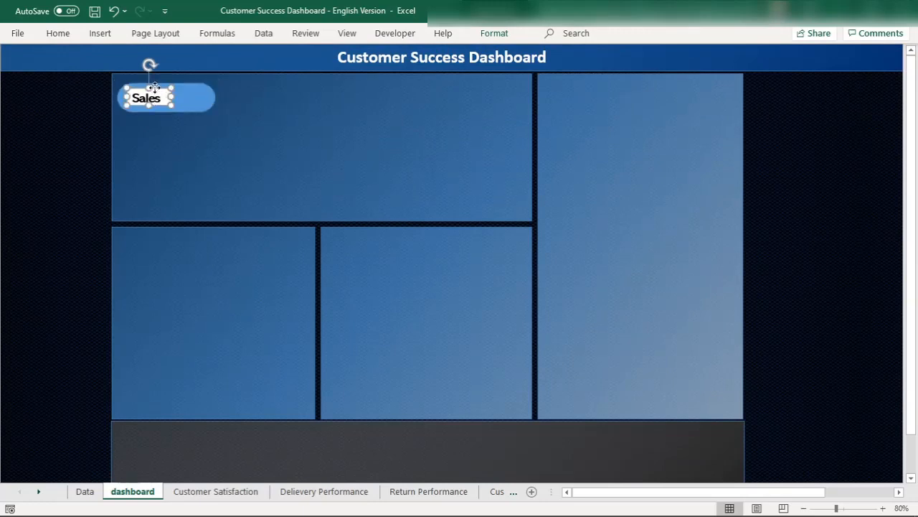
pyautogui.rightClick(154, 87)
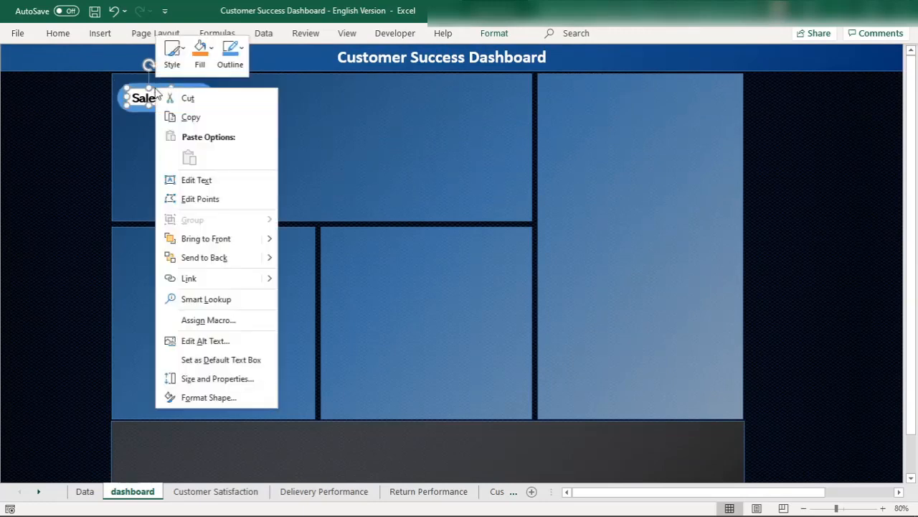
pyautogui.click(206, 398)
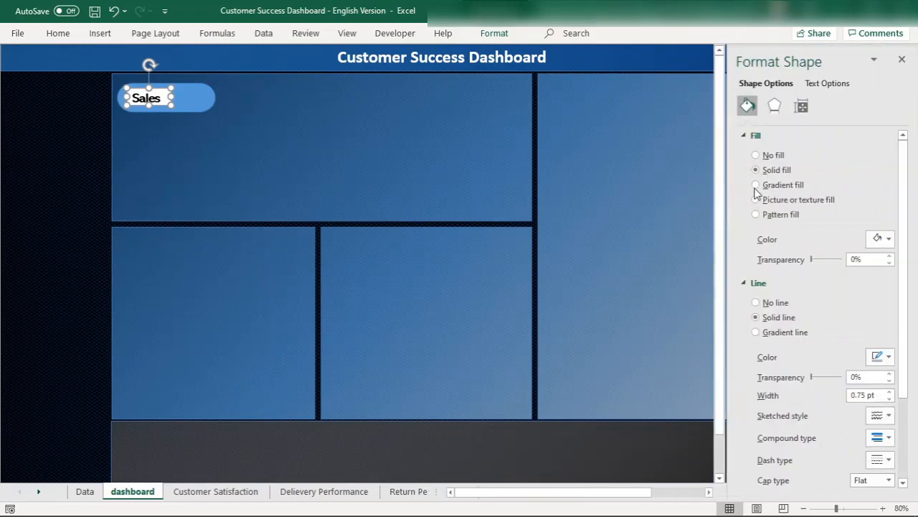
pyautogui.click(760, 157)
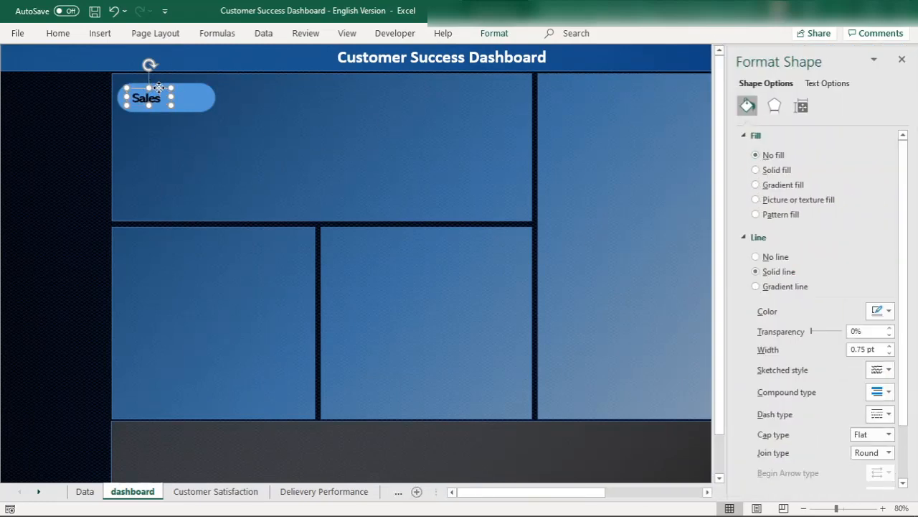
pyautogui.moveTo(159, 87)
pyautogui.mouseDown()
pyautogui.moveTo(191, 74)
pyautogui.moveTo(172, 87)
pyautogui.mouseUp()
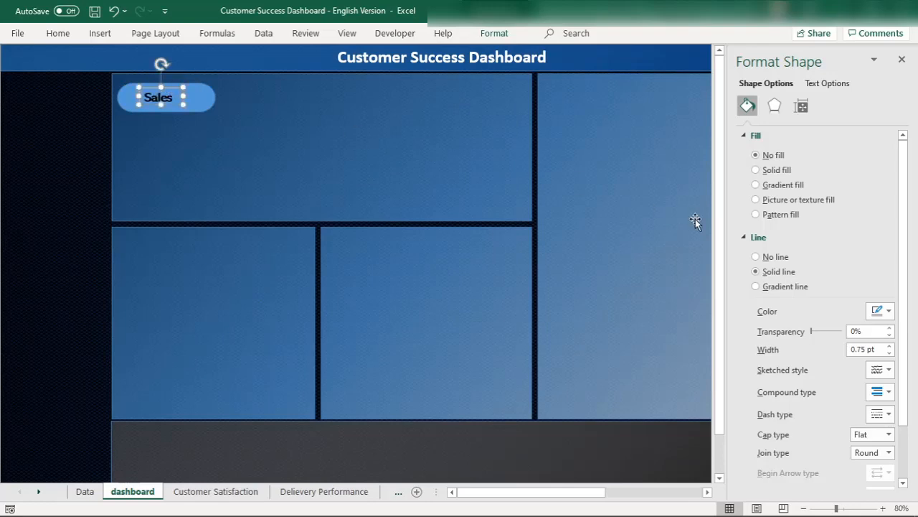
pyautogui.click(755, 257)
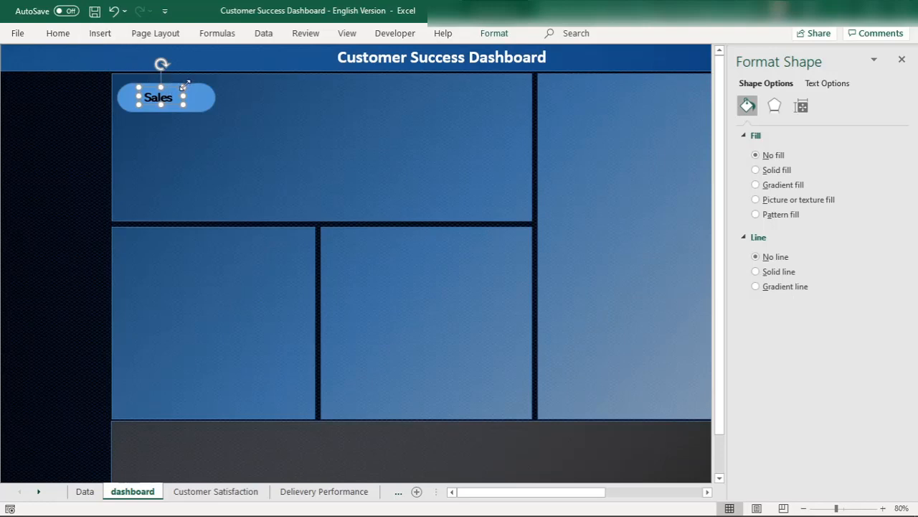
# Step: Narrow the "Sales" text box slightly and enlarge its text to 28 pt
pyautogui.moveTo(185, 85)
pyautogui.mouseDown()
pyautogui.moveTo(220, 74)
pyautogui.moveTo(177, 76)
pyautogui.moveTo(180, 91)
pyautogui.mouseUp()
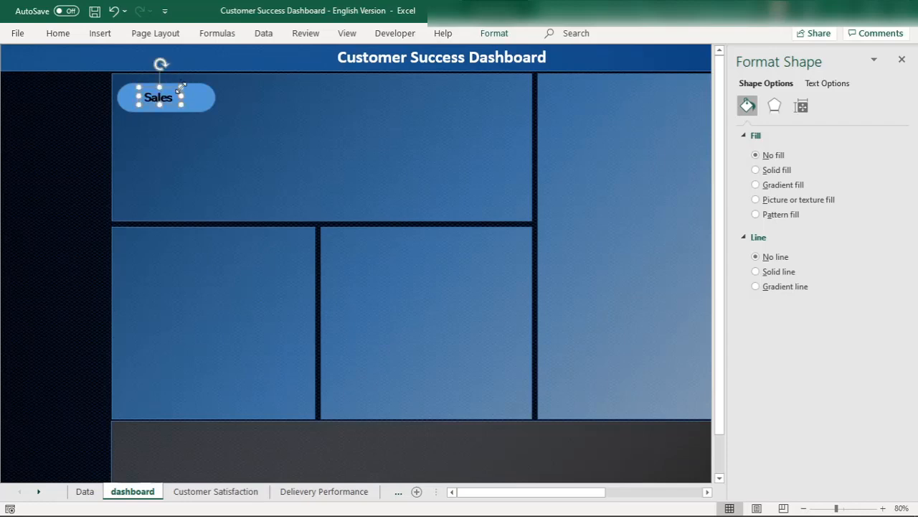
pyautogui.click(58, 33)
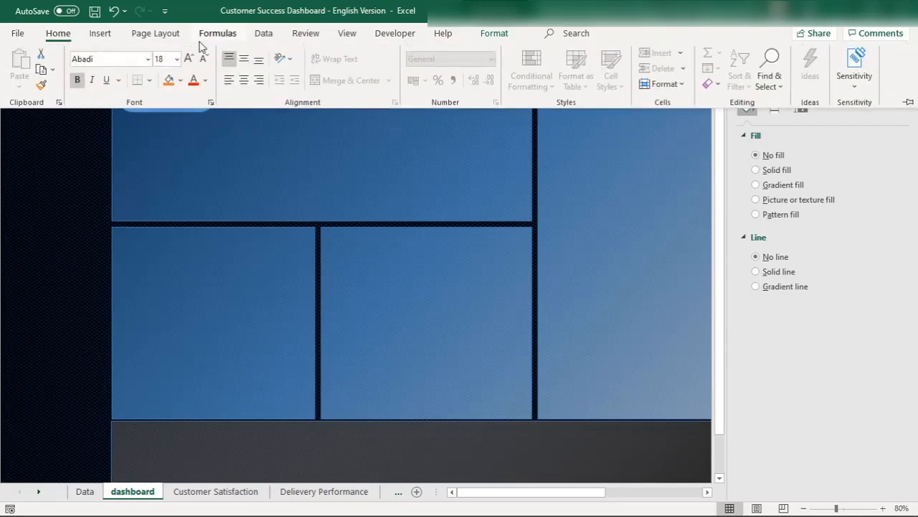
pyautogui.click(189, 57)
pyautogui.click(189, 57)
pyautogui.click(189, 58)
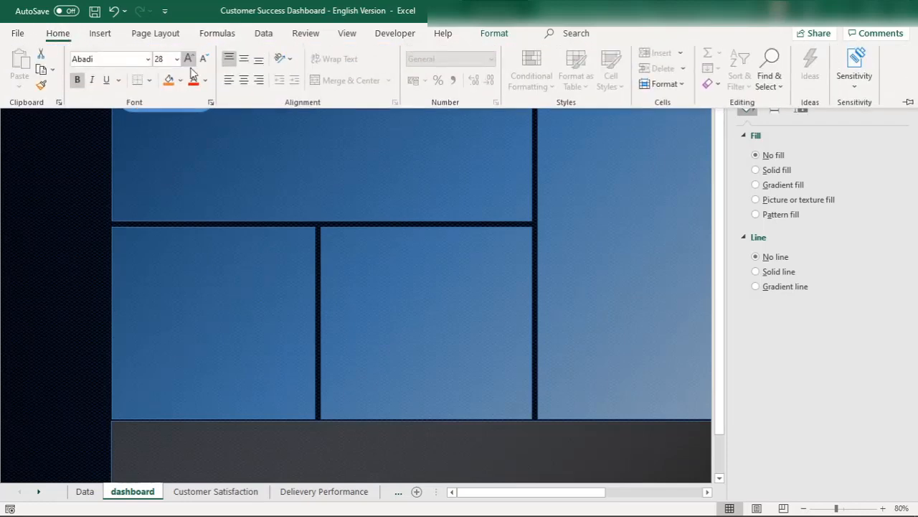
pyautogui.click(193, 180)
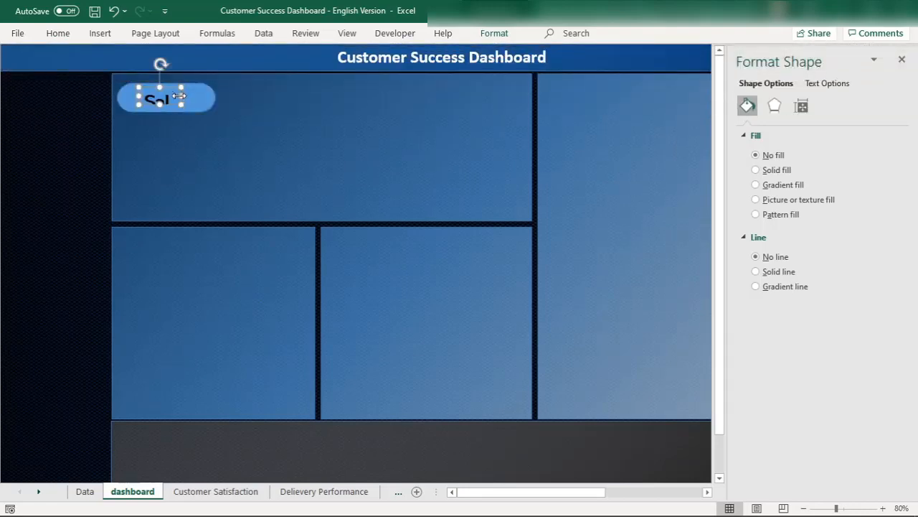
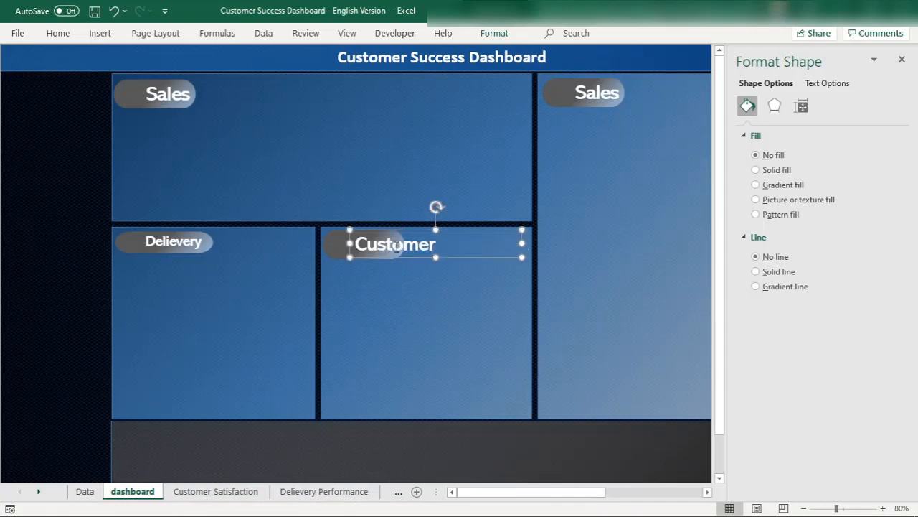
# Step: Complete the lower middle panel's heading as "Customer Acquisition" and set its font size to 20
pyautogui.hotkey('ctrl', 'a')
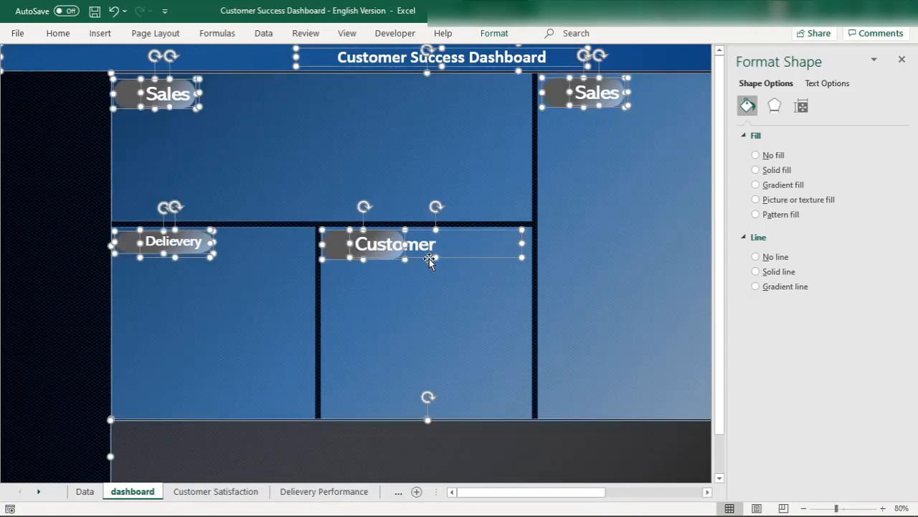
pyautogui.click(439, 242)
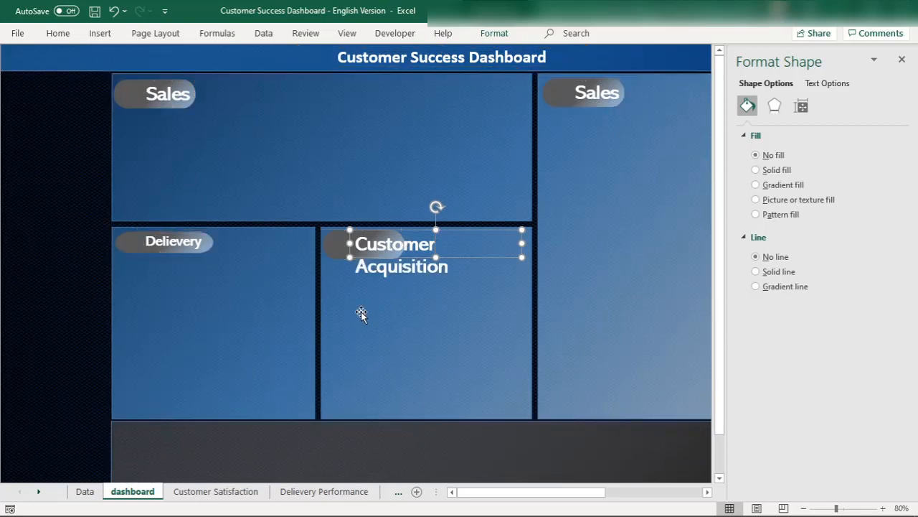
pyautogui.hotkey('ctrl', 'a')
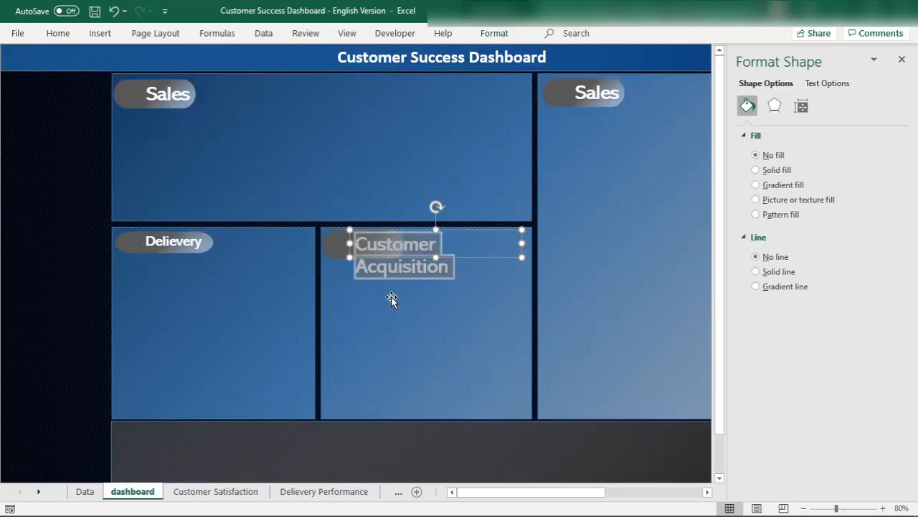
pyautogui.click(59, 33)
pyautogui.click(204, 58)
pyautogui.click(206, 60)
pyautogui.click(206, 60)
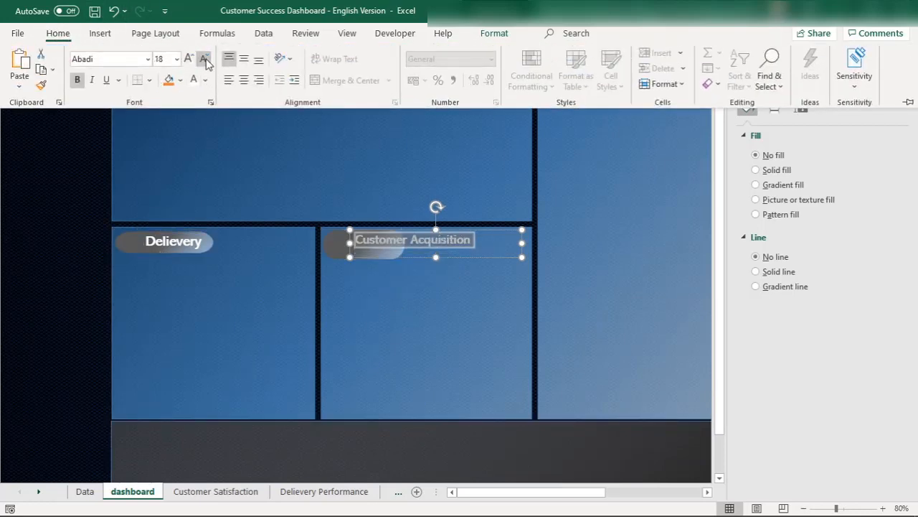
pyautogui.click(189, 58)
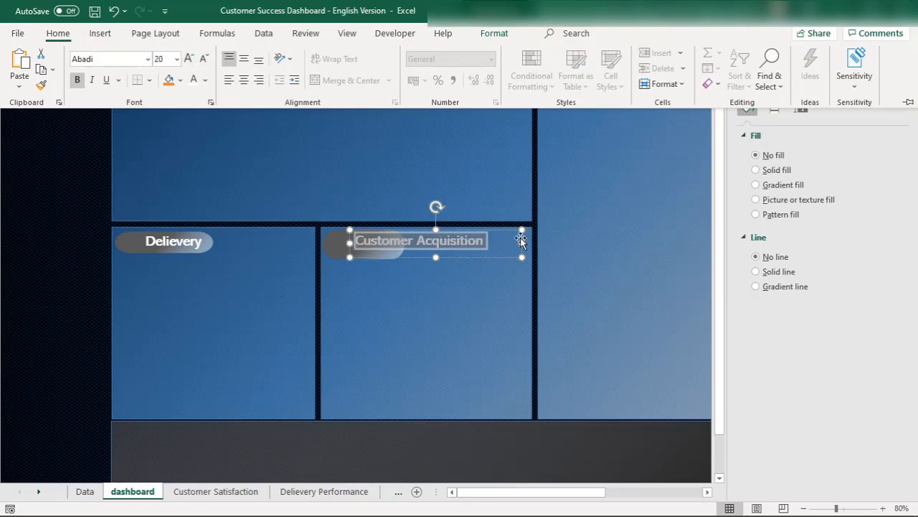
# Step: Widen the rounded shape behind "Customer Acquisition", then narrow the heading's text box and move it onto the shape
pyautogui.click(334, 248)
pyautogui.click(335, 248)
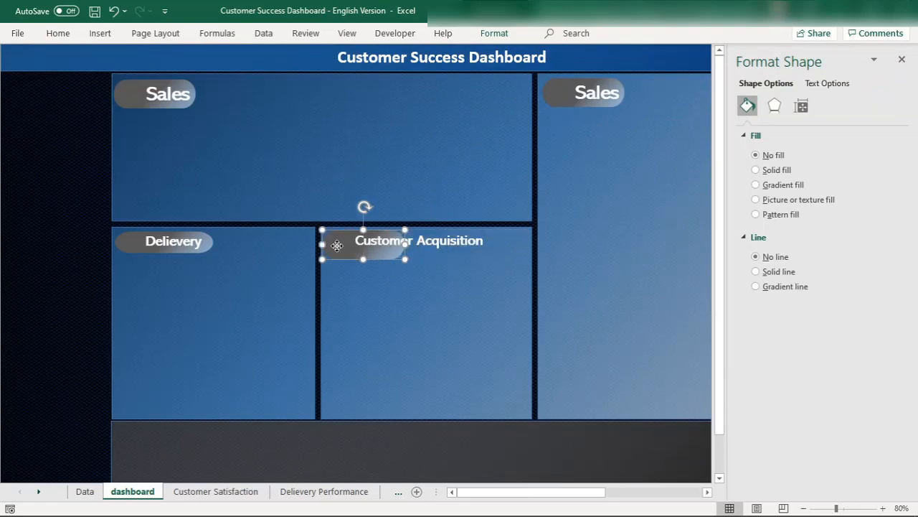
pyautogui.moveTo(406, 244); pyautogui.dragTo(459, 244)
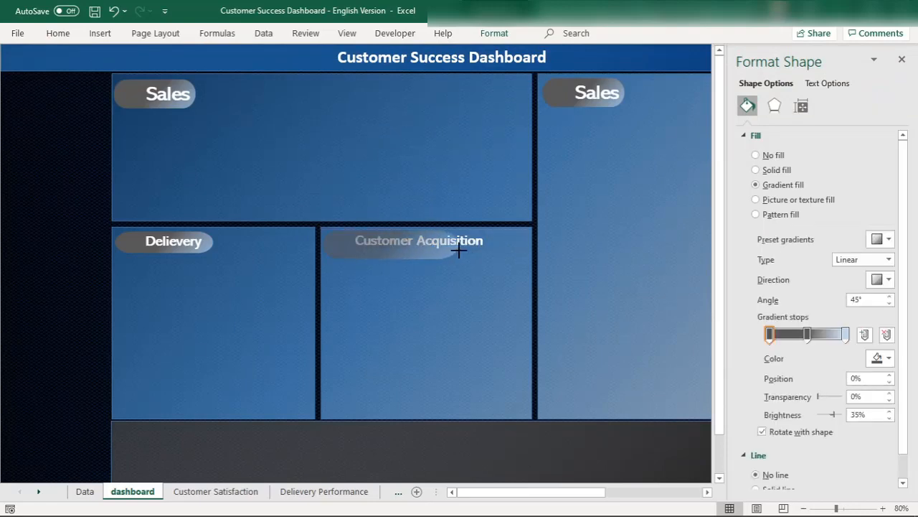
pyautogui.click(470, 241)
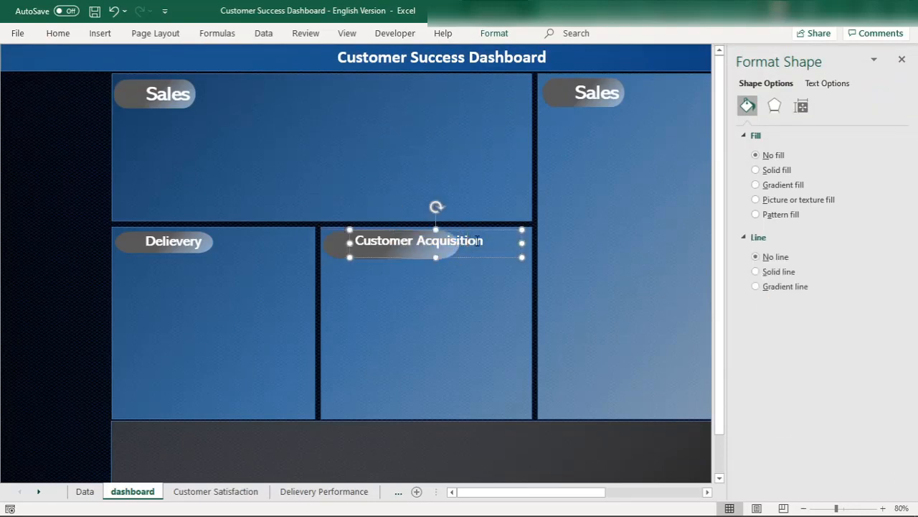
pyautogui.moveTo(521, 240); pyautogui.dragTo(427, 234)
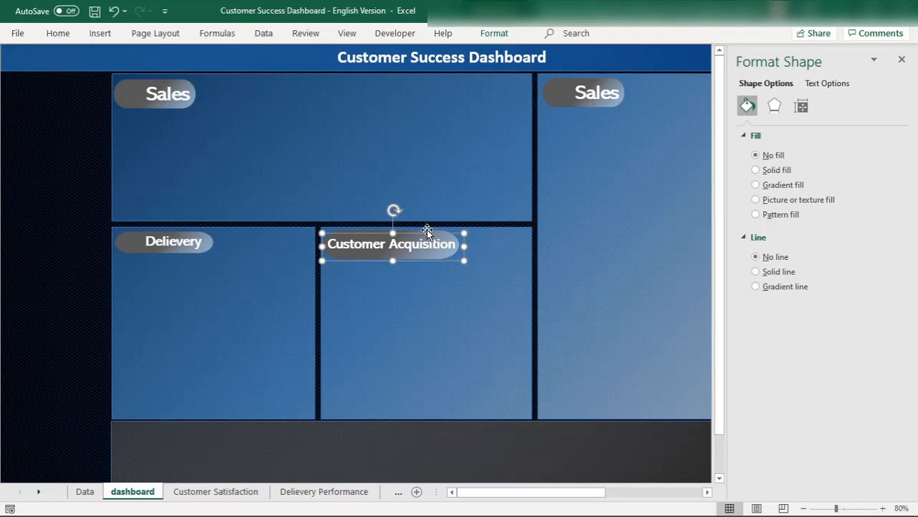
# Step: Extend the "Customer Acquisition" rounded shape slightly further and reposition the heading text inside it
pyautogui.click(427, 231)
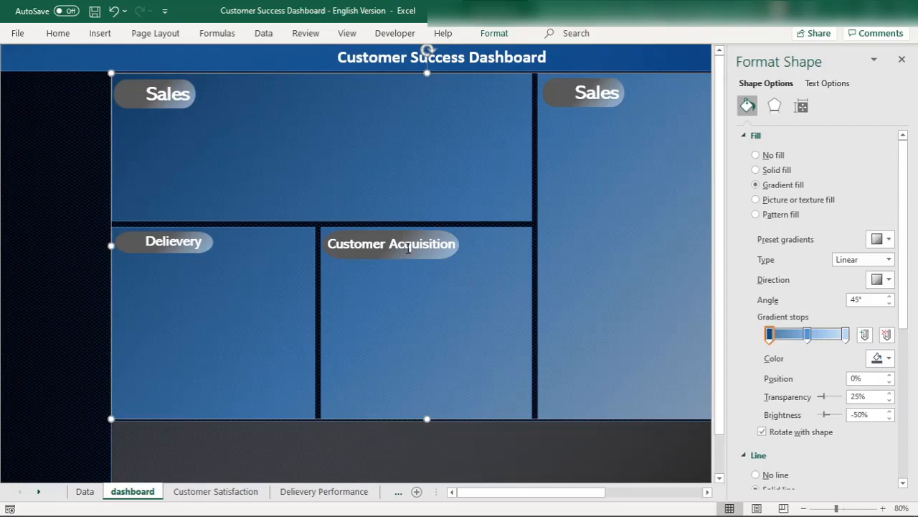
pyautogui.click(412, 255)
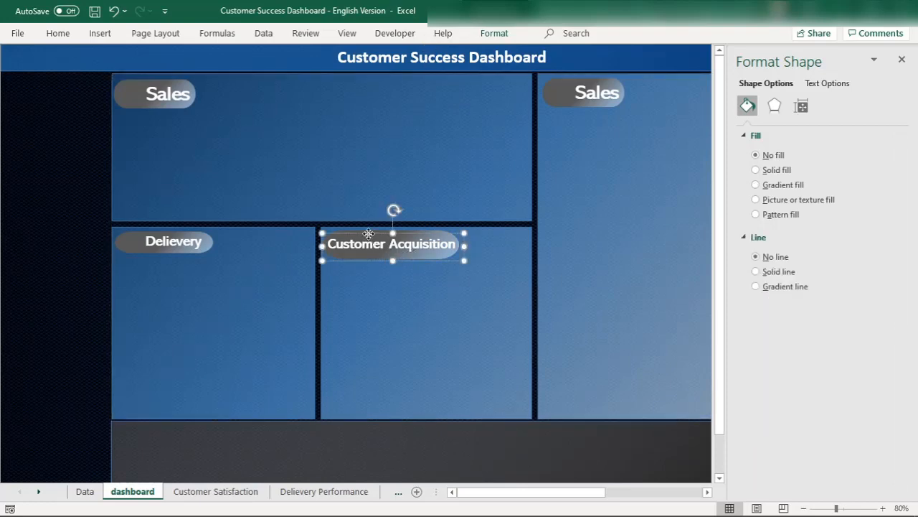
pyautogui.click(427, 232)
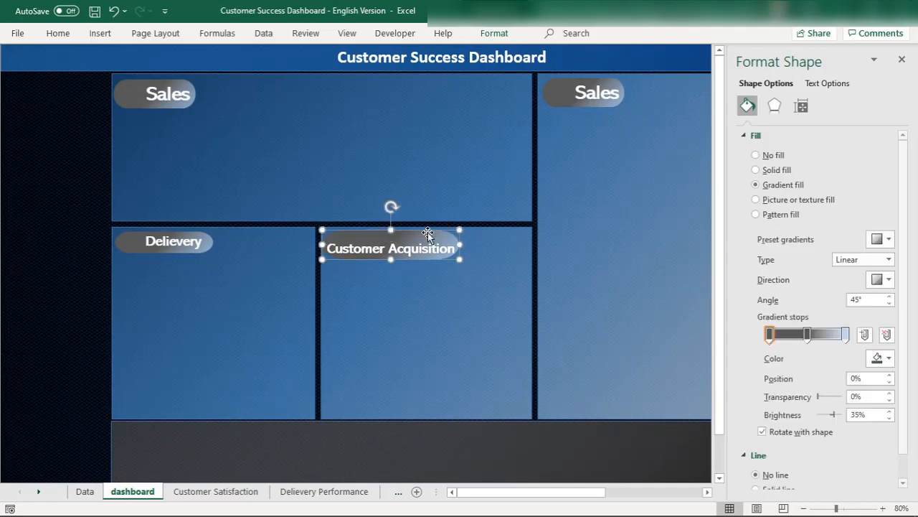
pyautogui.moveTo(457, 246); pyautogui.dragTo(480, 246)
pyautogui.click(375, 247)
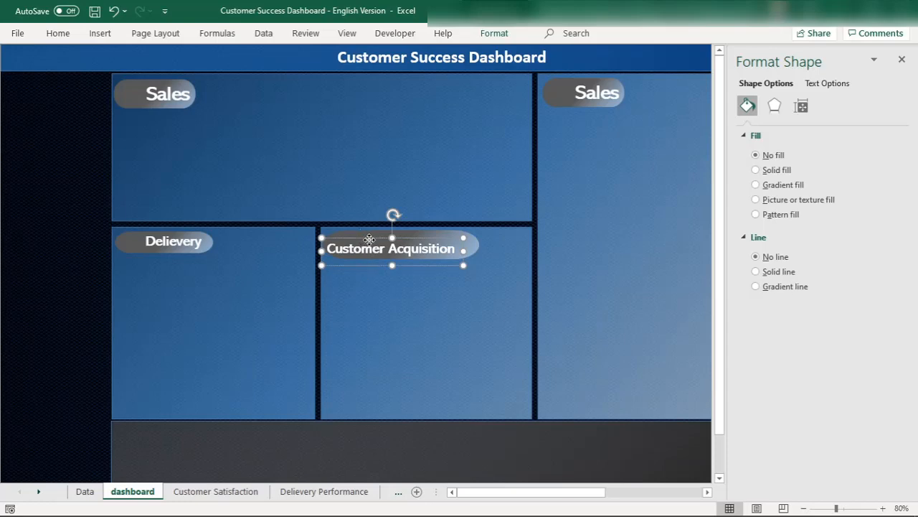
pyautogui.moveTo(368, 240); pyautogui.dragTo(386, 236)
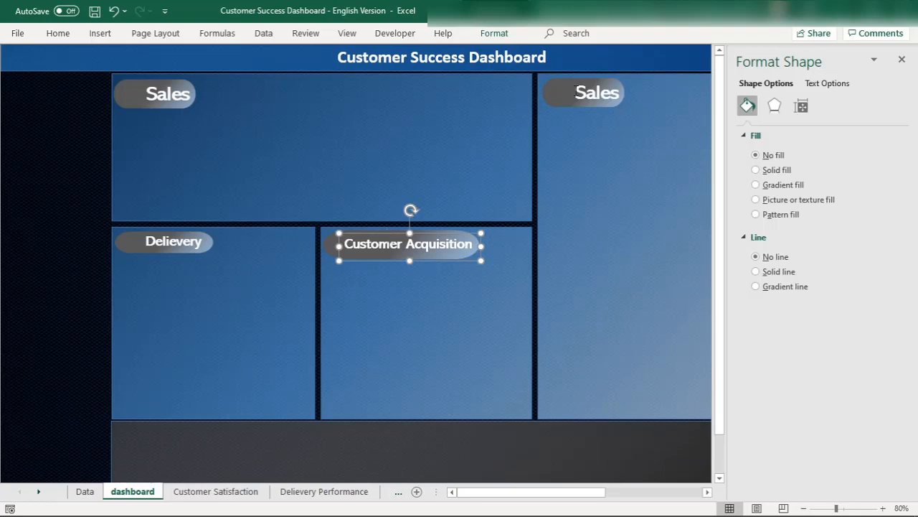
# Step: Replace the tall panel's "Sales" heading with "Customer Satisfaction", close the shape formatting pane and widen the text box
pyautogui.tripleClick(592, 93)
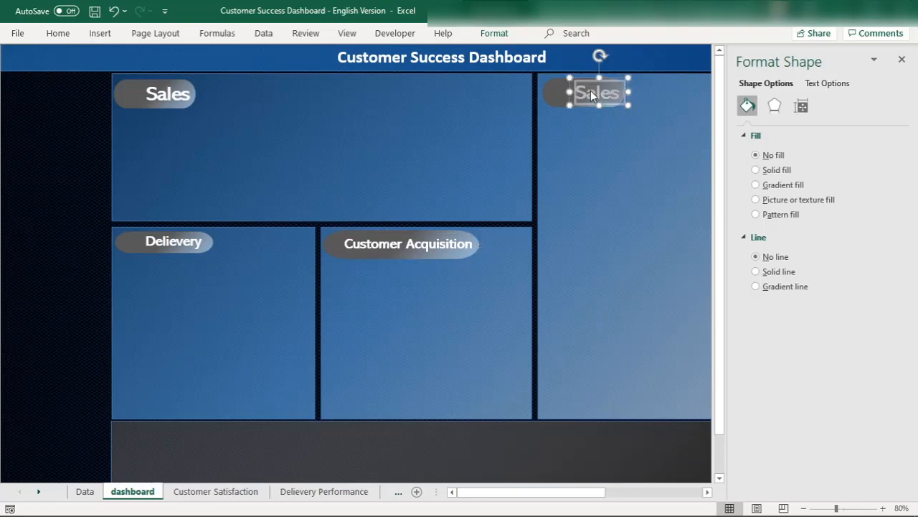
pyautogui.write('Customer Satisf')
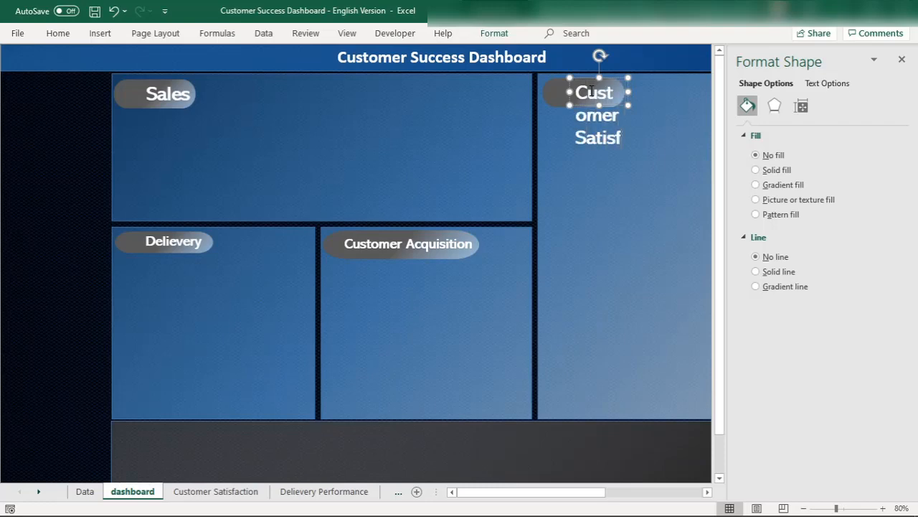
pyautogui.write('action')
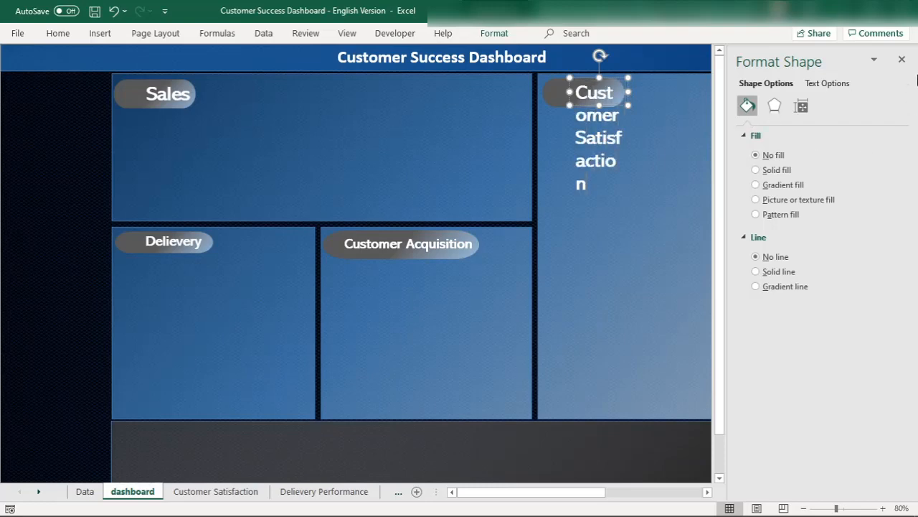
pyautogui.click(903, 57)
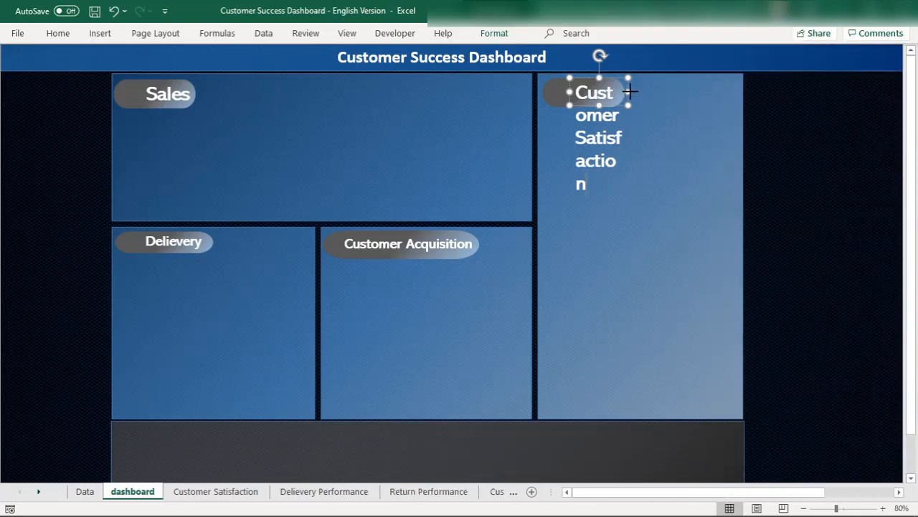
pyautogui.moveTo(629, 91); pyautogui.dragTo(709, 92)
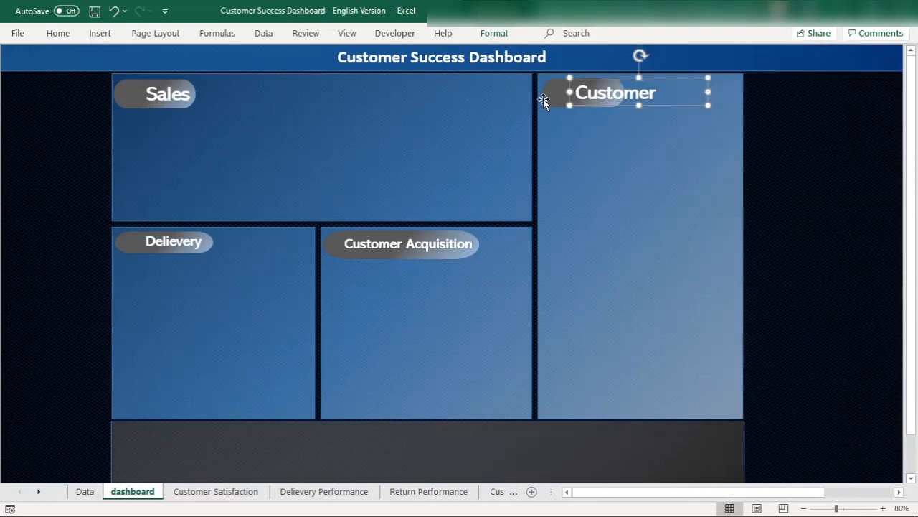
# Step: Reduce the whole "Customer Satisfaction" heading's font size to 18
pyautogui.click(579, 98)
pyautogui.hotkey('ctrl', 'a')
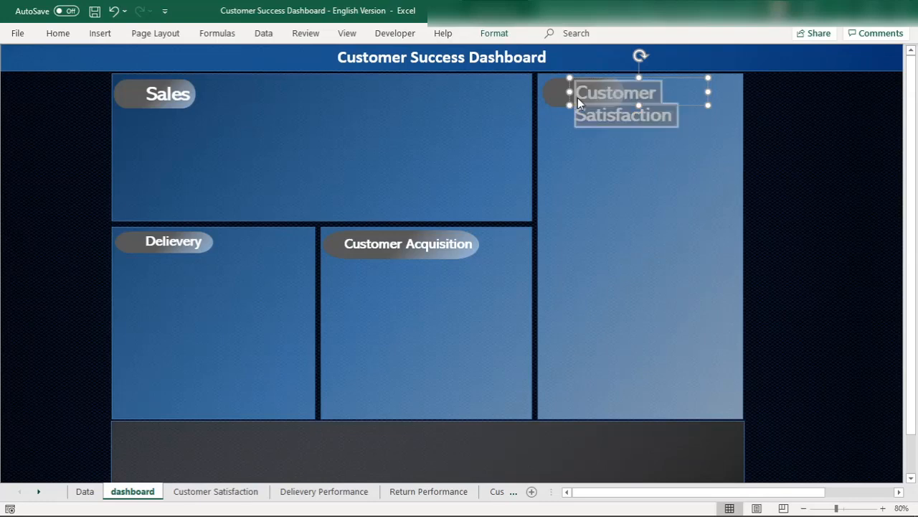
pyautogui.click(66, 35)
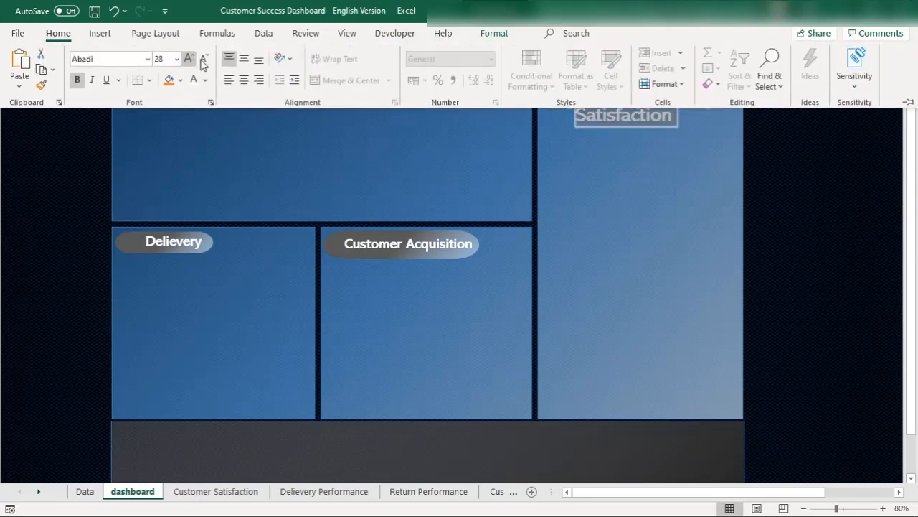
pyautogui.click(204, 59)
pyautogui.click(205, 59)
pyautogui.click(205, 58)
pyautogui.click(205, 59)
pyautogui.click(205, 59)
pyautogui.click(205, 59)
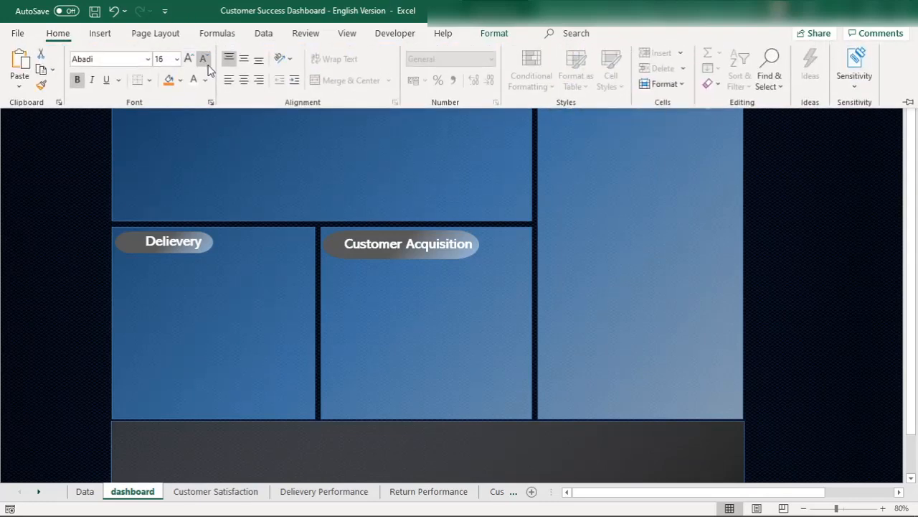
pyautogui.click(624, 155)
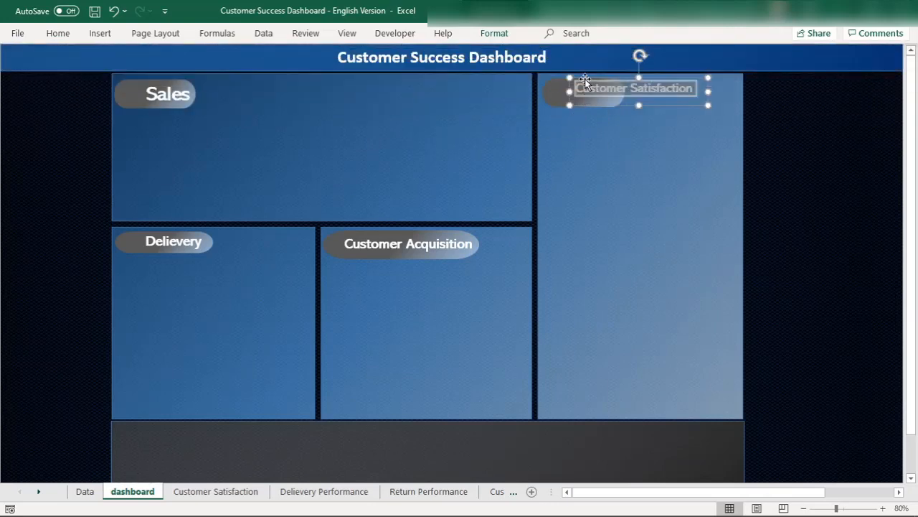
# Step: Move the "Customer Satisfaction" text left onto its rounded shape and widen the shape to fit the text
pyautogui.moveTo(586, 78)
pyautogui.mouseDown()
pyautogui.moveTo(565, 91)
pyautogui.moveTo(571, 82)
pyautogui.mouseUp()
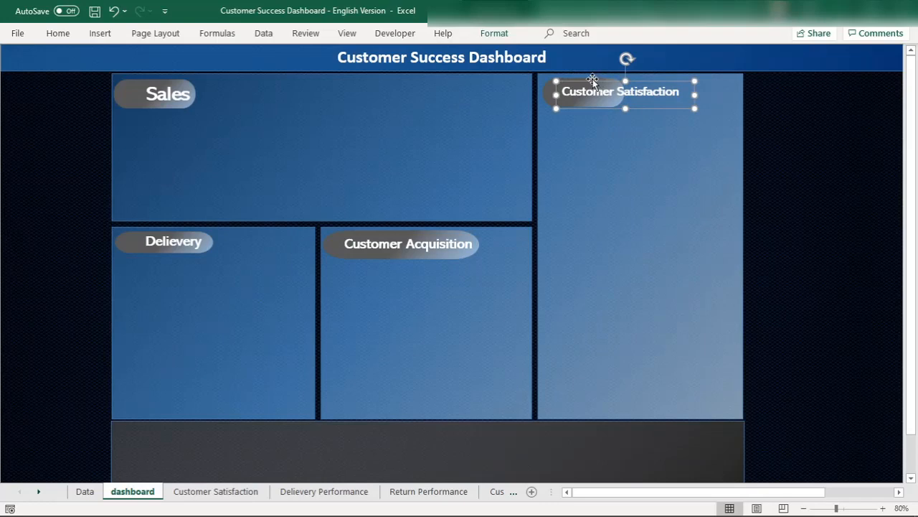
pyautogui.click(548, 87)
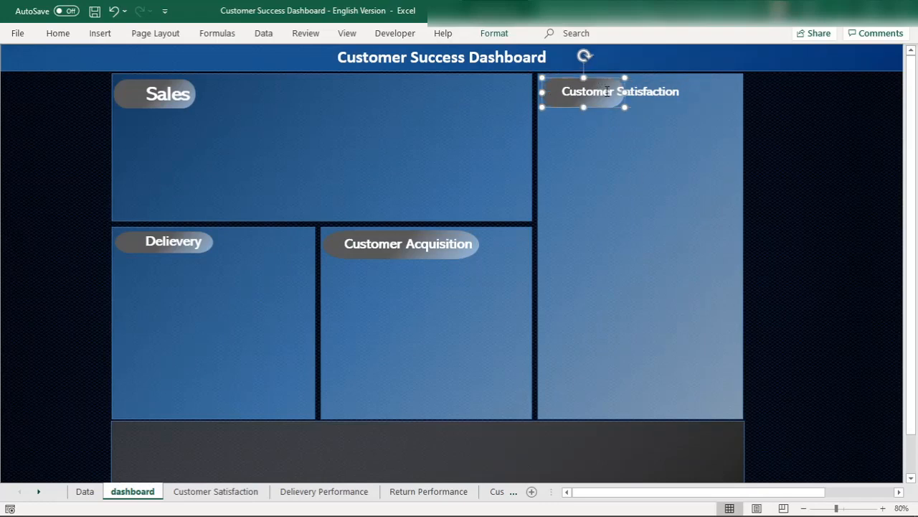
pyautogui.moveTo(624, 91); pyautogui.dragTo(685, 92)
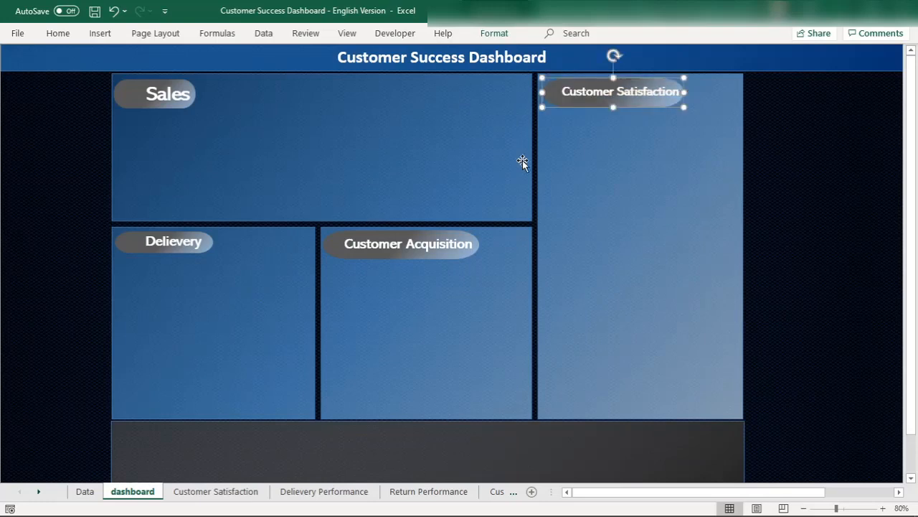
pyautogui.click(562, 129)
pyautogui.click(555, 94)
# Step: Move the "Delievery" text slightly left and shorten its rounded shape to fit the word
pyautogui.click(129, 92)
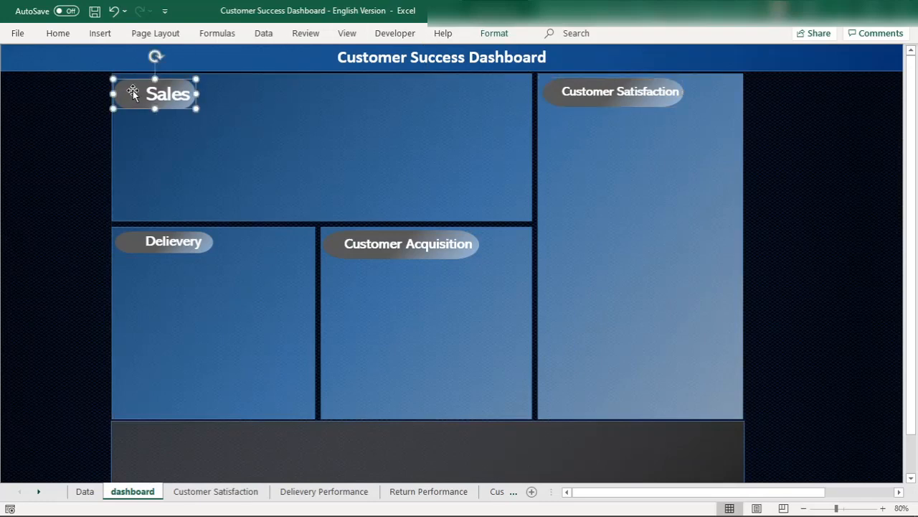
pyautogui.click(172, 246)
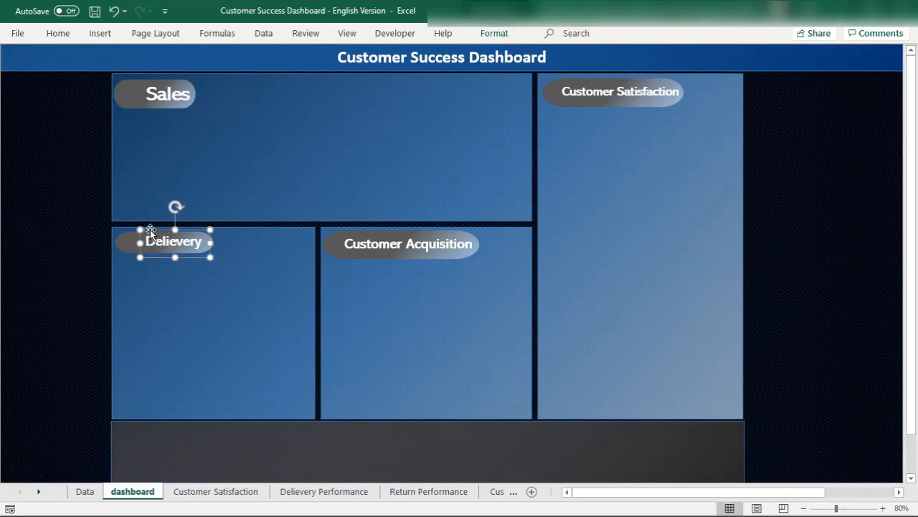
pyautogui.moveTo(150, 229)
pyautogui.mouseDown()
pyautogui.moveTo(158, 230)
pyautogui.moveTo(145, 230)
pyautogui.mouseUp()
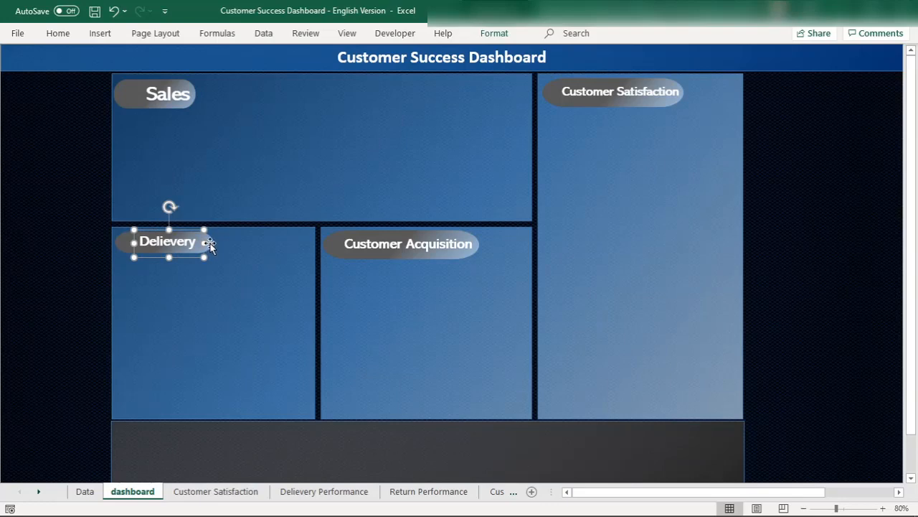
pyautogui.moveTo(210, 242); pyautogui.dragTo(201, 242)
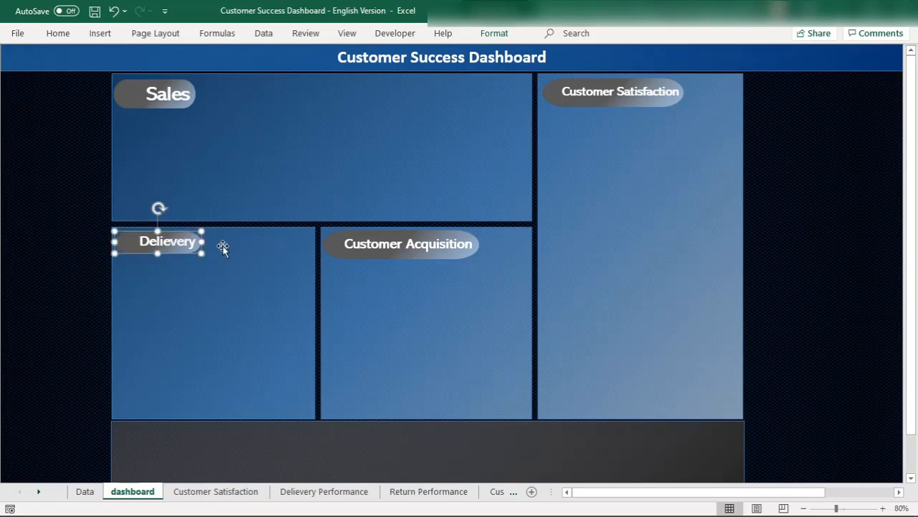
pyautogui.click(281, 265)
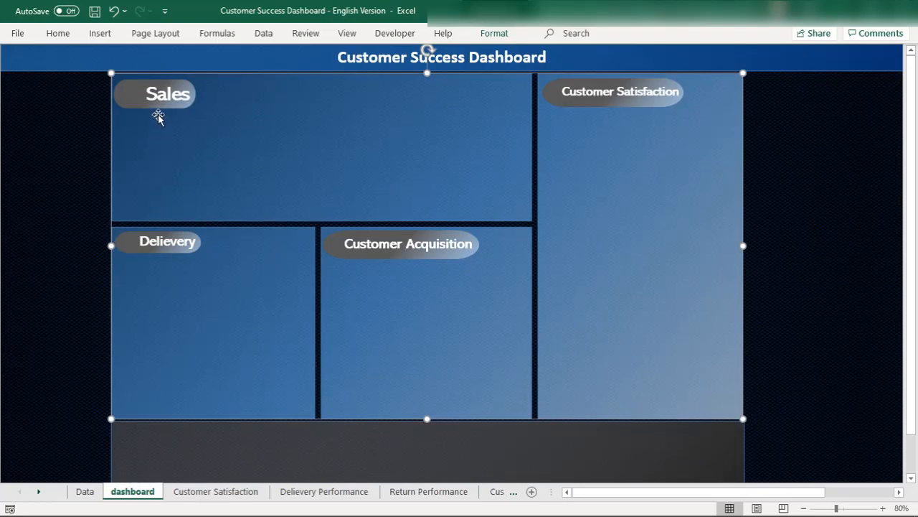
# Step: Check the font sizes of the "Delievery" and "Customer Acquisition" headings
pyautogui.click(137, 98)
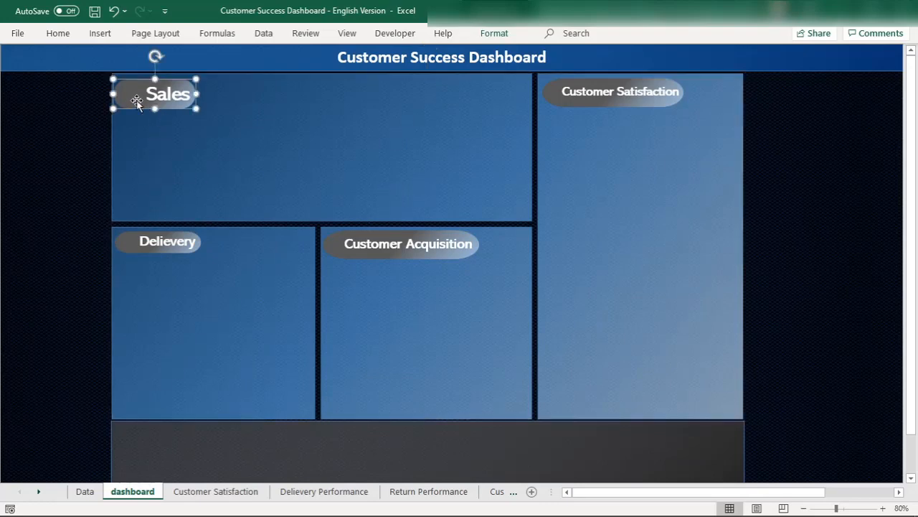
pyautogui.click(165, 244)
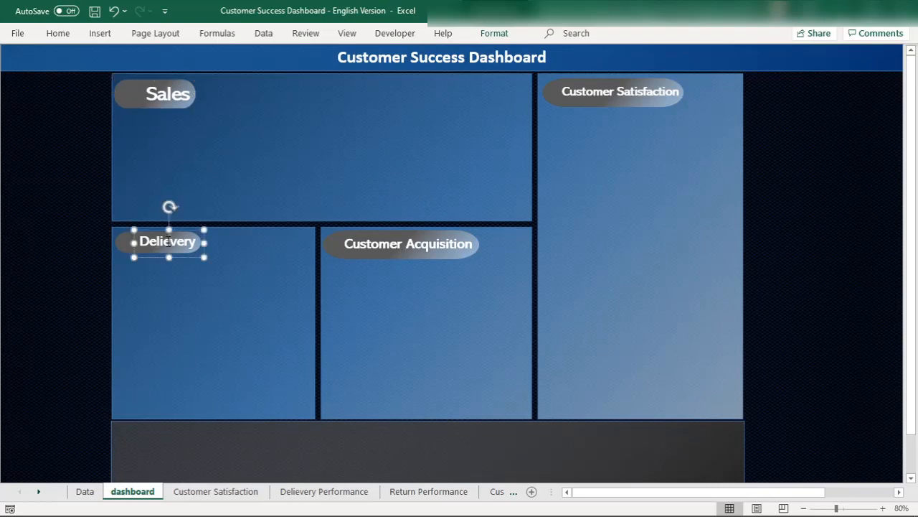
pyautogui.click(60, 34)
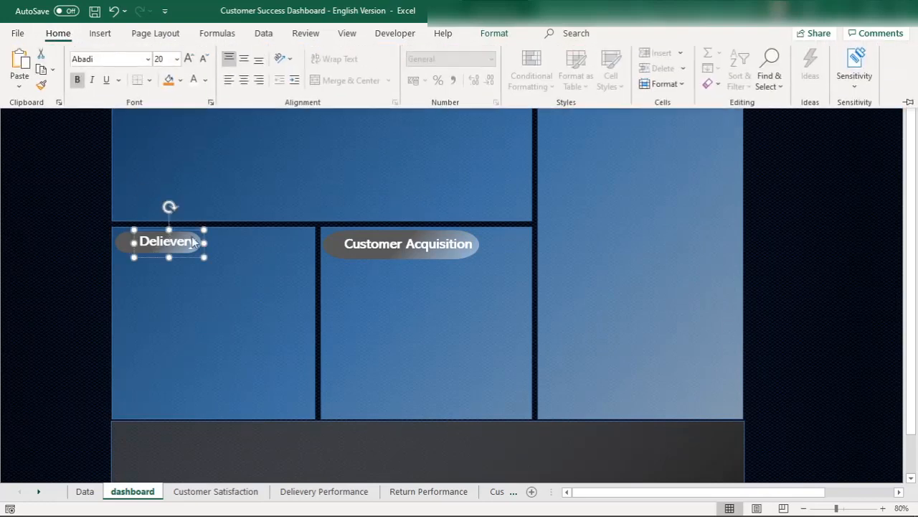
pyautogui.click(225, 270)
pyautogui.click(373, 250)
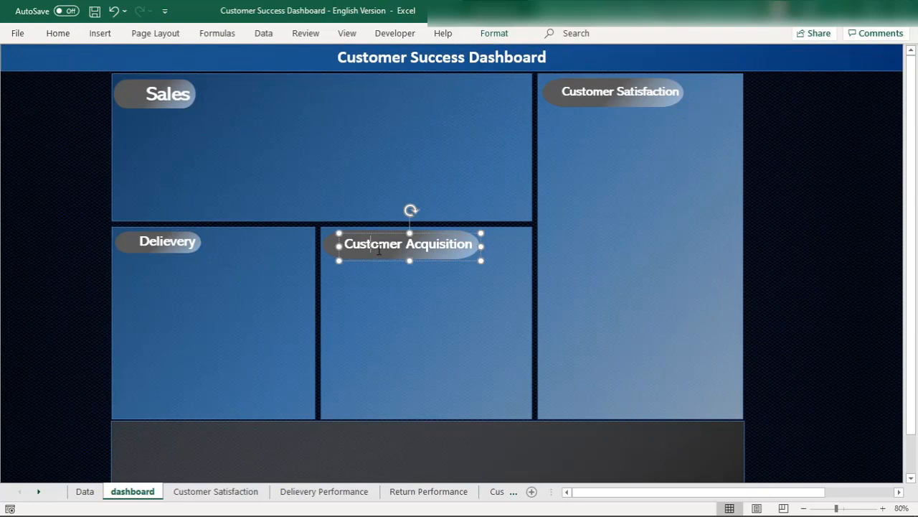
pyautogui.click(58, 34)
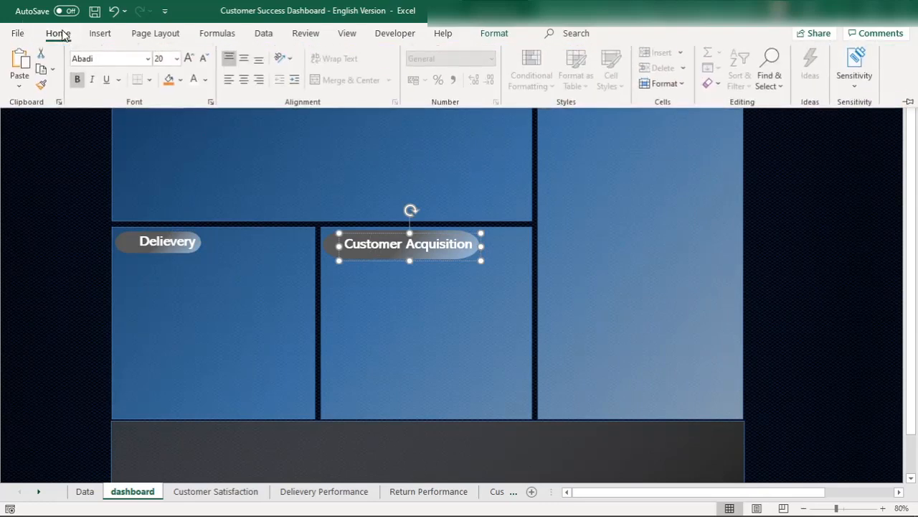
pyautogui.click(435, 246)
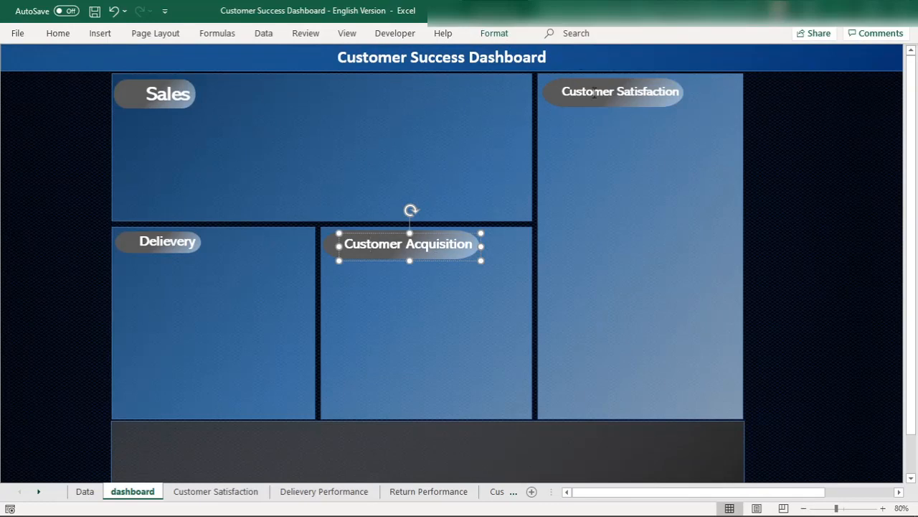
# Step: Set the "Customer Satisfaction" heading's font size to 20 and widen its text box and rounded shape to fit the text
pyautogui.click(594, 91)
pyautogui.click(57, 34)
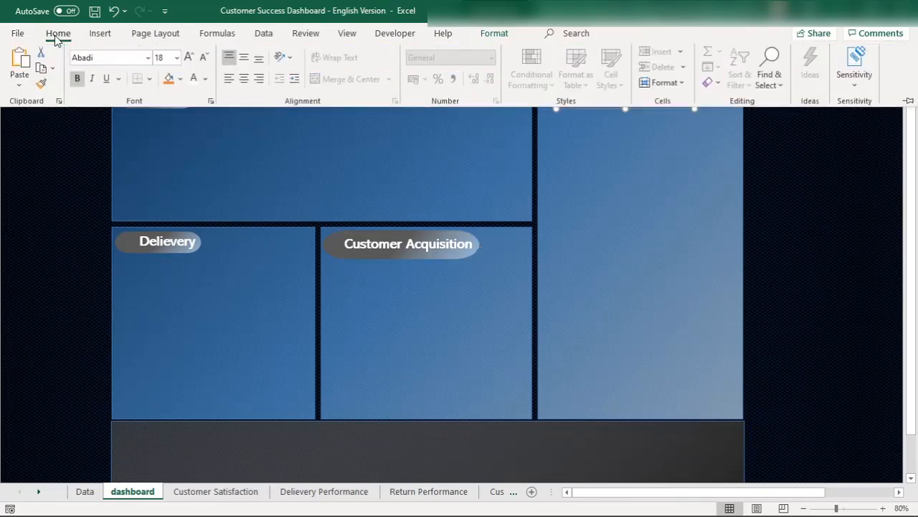
pyautogui.click(907, 104)
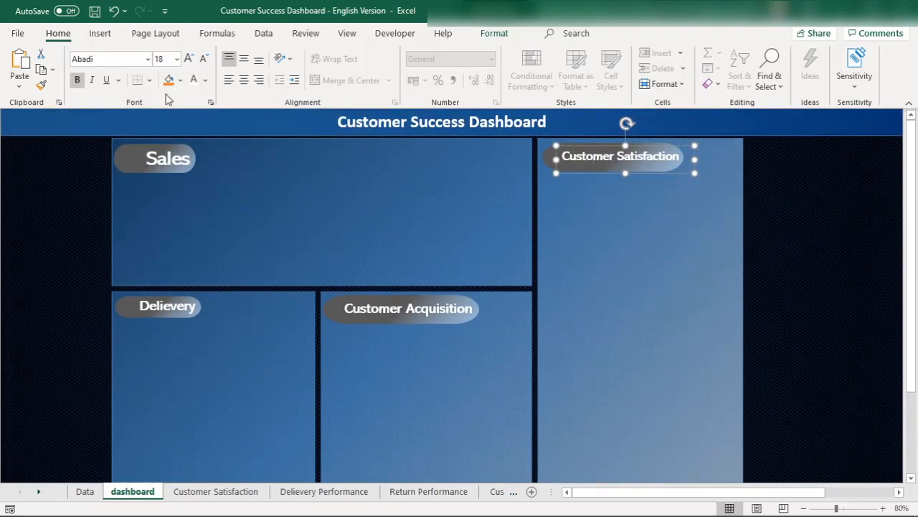
pyautogui.click(189, 58)
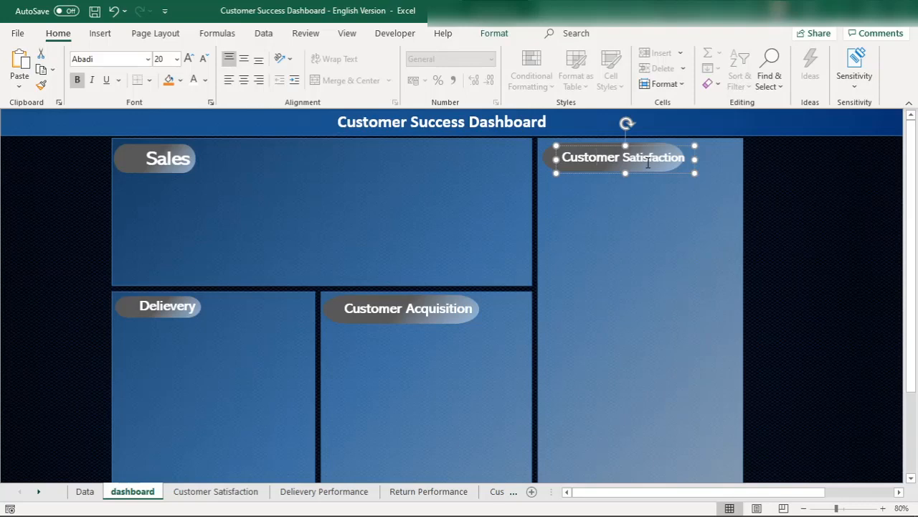
pyautogui.hotkey('ctrl', 'z')
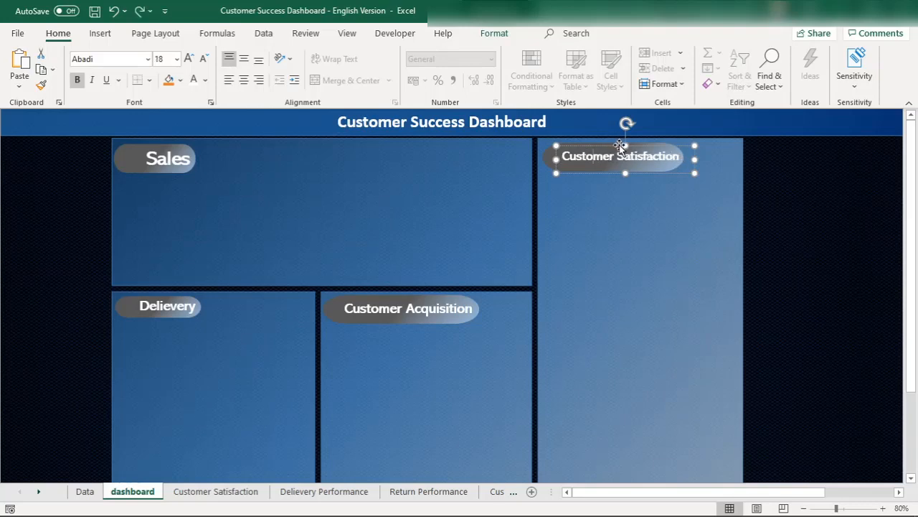
pyautogui.click(189, 58)
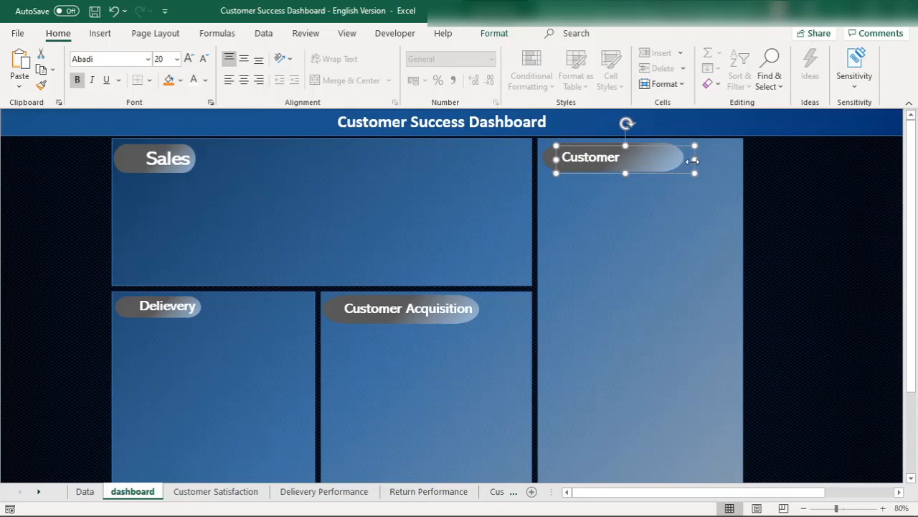
pyautogui.moveTo(694, 162); pyautogui.dragTo(701, 159)
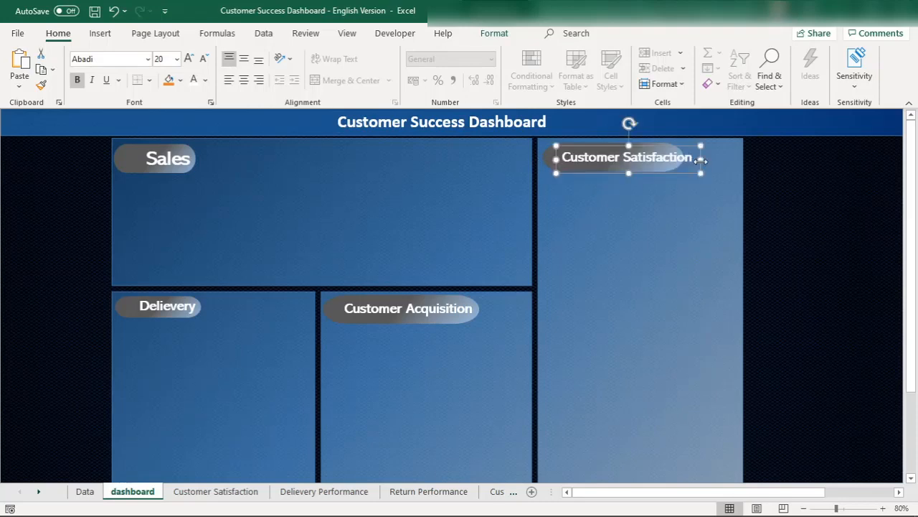
pyautogui.click(551, 156)
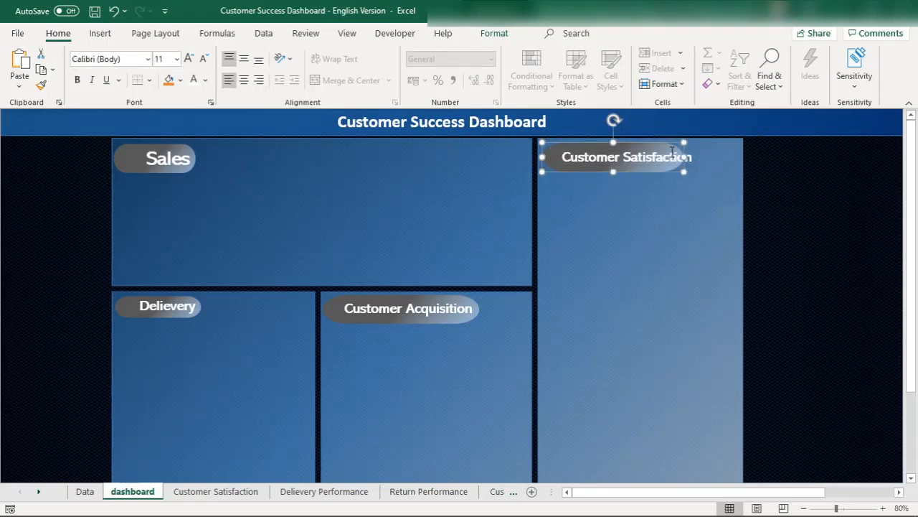
pyautogui.moveTo(684, 157); pyautogui.dragTo(696, 156)
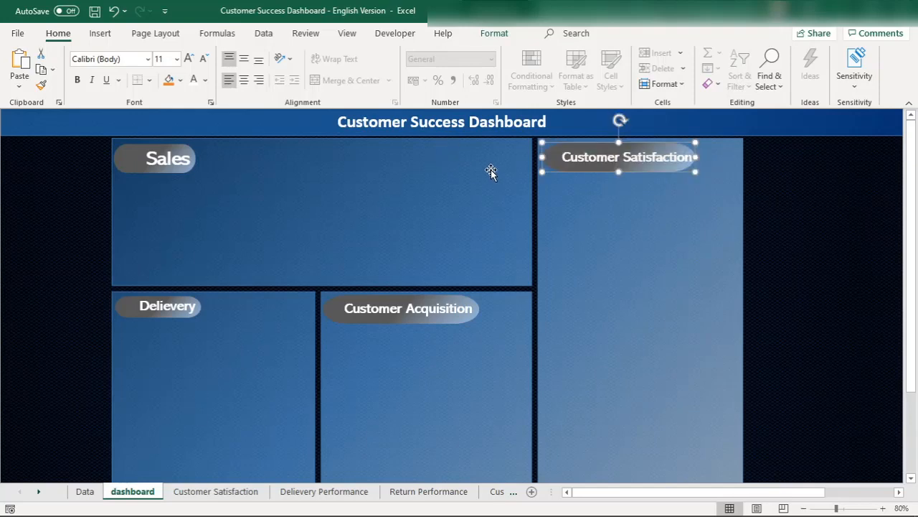
# Step: Reduce the "Sales" heading's font size to 20, shift the text slightly right and down, and reduce the height of its rounded shape
pyautogui.tripleClick(155, 162)
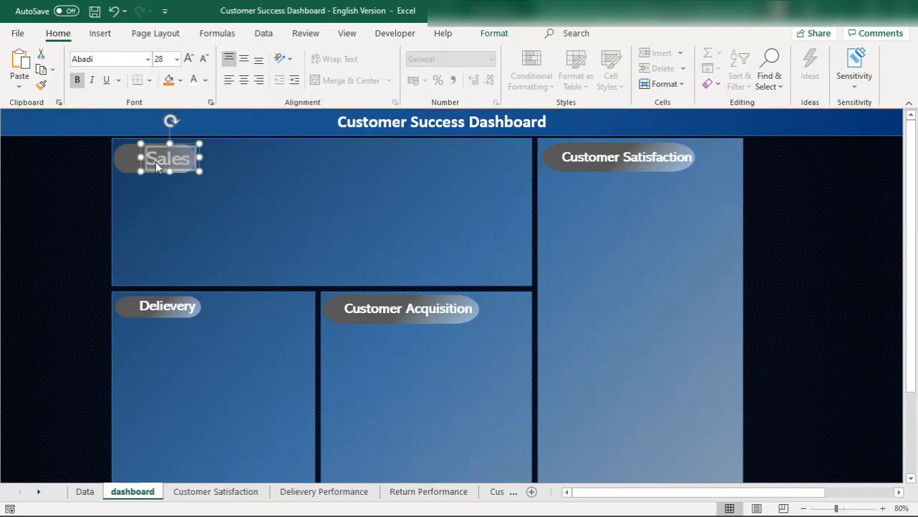
pyautogui.click(201, 64)
pyautogui.click(202, 64)
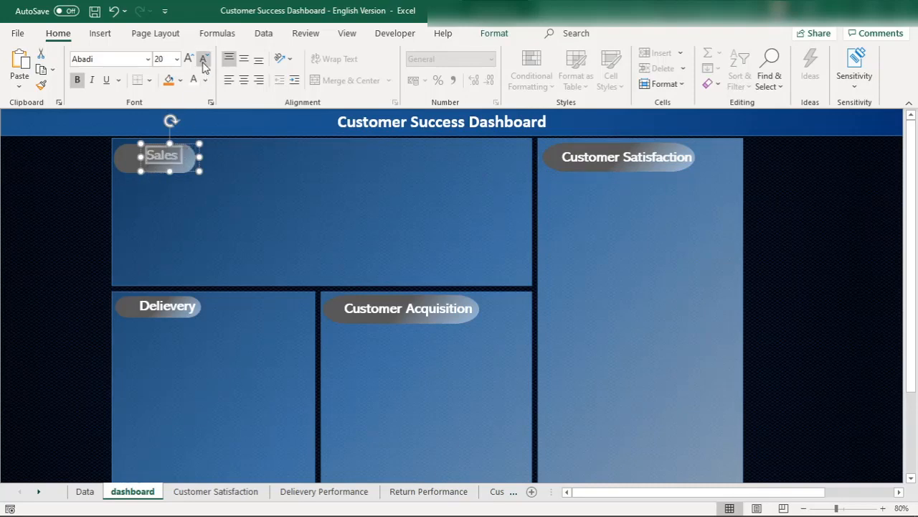
pyautogui.moveTo(153, 145); pyautogui.dragTo(154, 149)
pyautogui.click(134, 146)
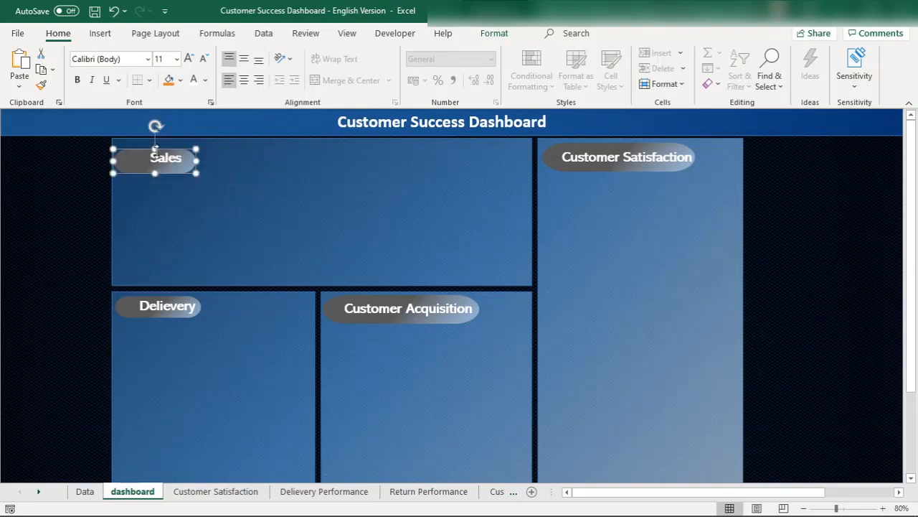
# Step: Set the "Sales" heading's font size to 24 and move its text left on the rounded shape
pyautogui.click(161, 157)
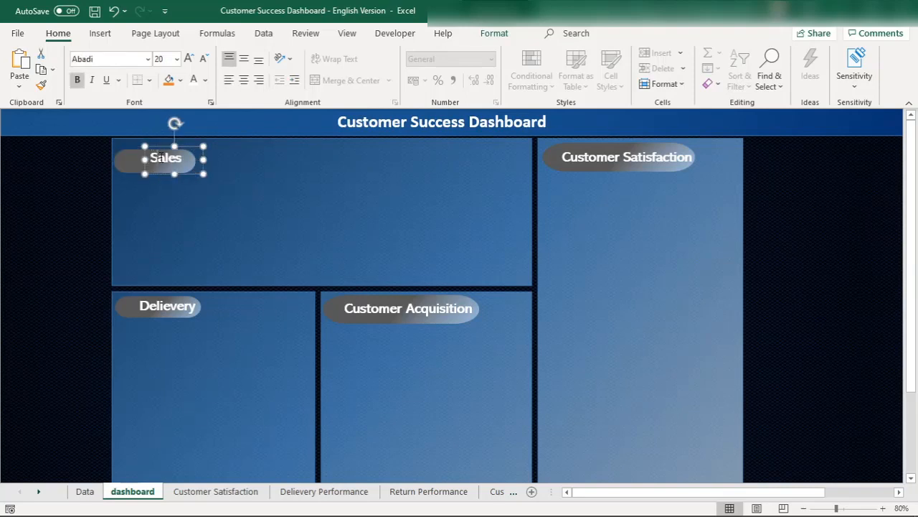
pyautogui.click(188, 58)
pyautogui.click(189, 59)
pyautogui.click(156, 147)
pyautogui.click(158, 157)
pyautogui.moveTo(151, 147); pyautogui.dragTo(137, 148)
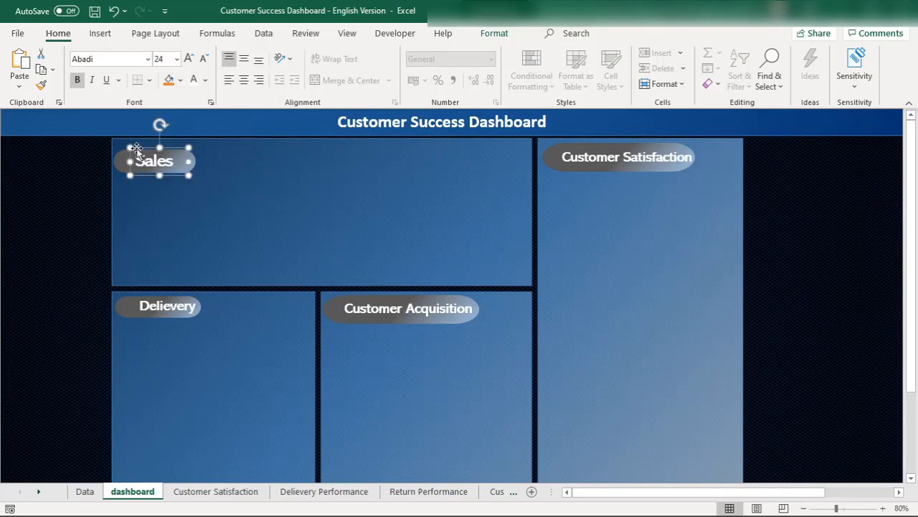
# Step: Shorten the rounded "Sales" shape to fit the word and move both shape and text up towards the panel's upper edge
pyautogui.click(194, 160)
pyautogui.moveTo(195, 161); pyautogui.dragTo(179, 161)
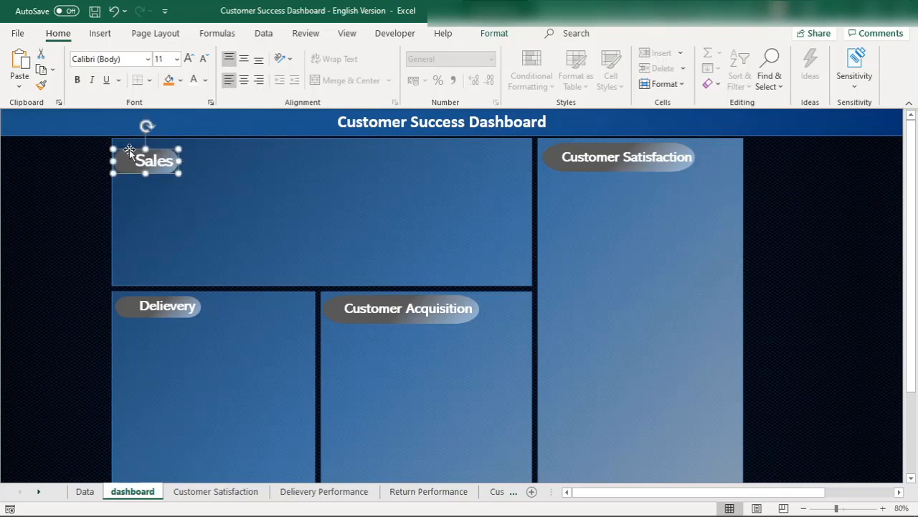
pyautogui.moveTo(120, 163); pyautogui.dragTo(119, 155)
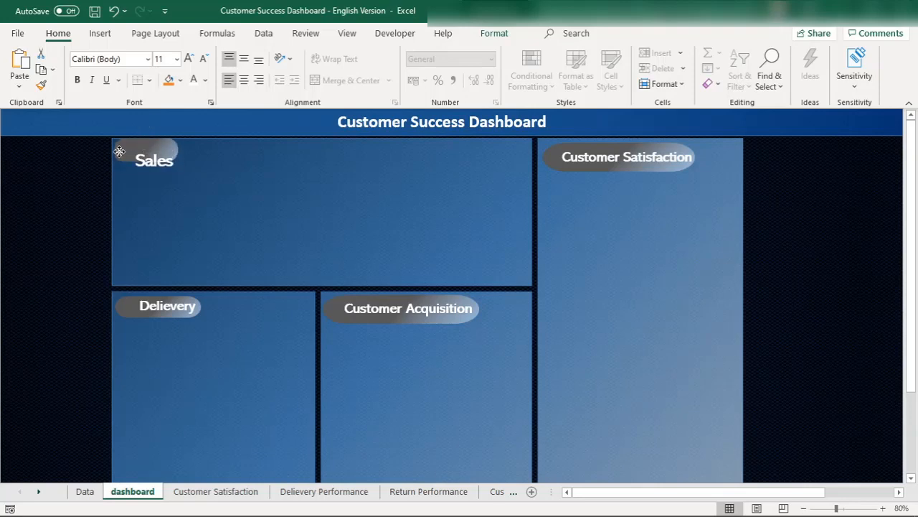
pyautogui.click(119, 155)
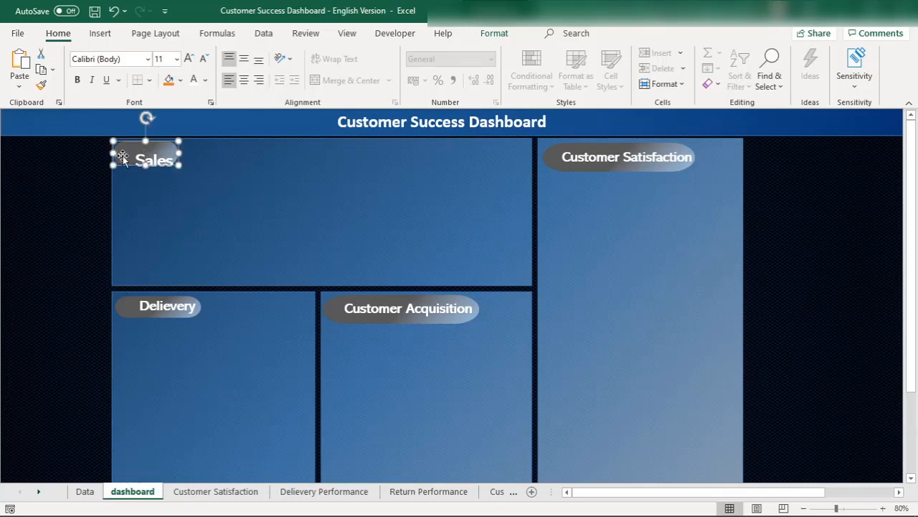
pyautogui.click(143, 152)
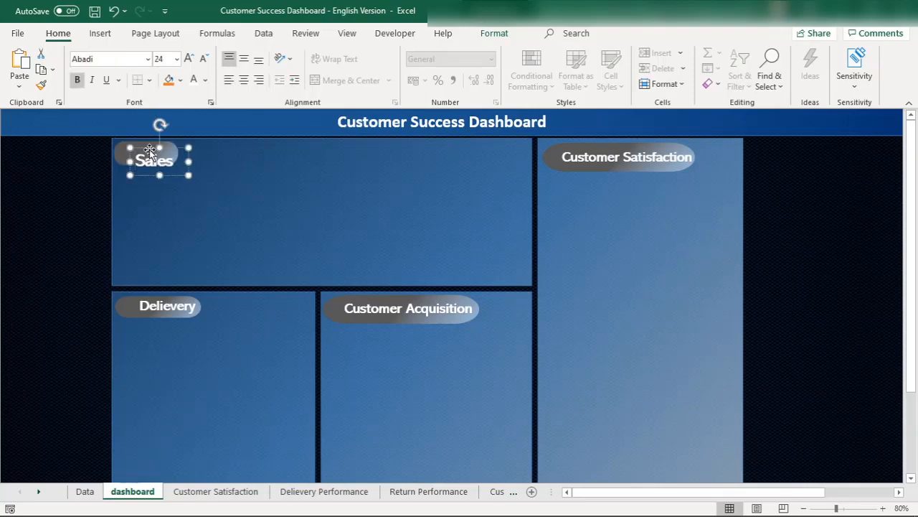
pyautogui.moveTo(149, 149); pyautogui.dragTo(149, 139)
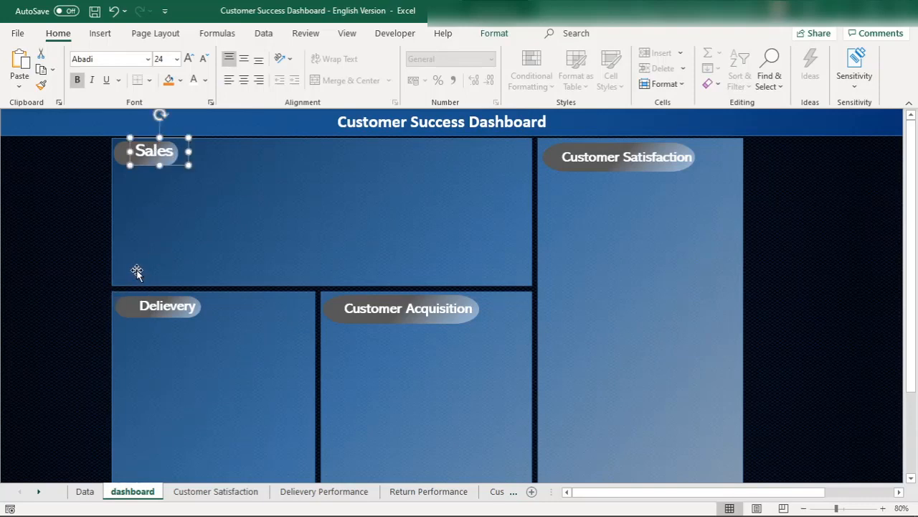
# Step: Nudge the "Sales" text slightly down to centre it vertically on its rounded shape
pyautogui.click(205, 242)
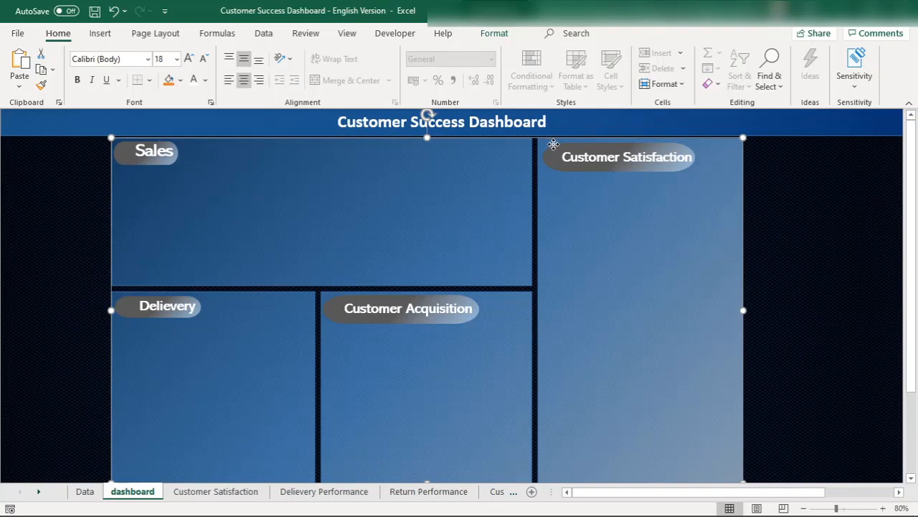
pyautogui.hotkey('ctrl', 'z')
pyautogui.click(152, 153)
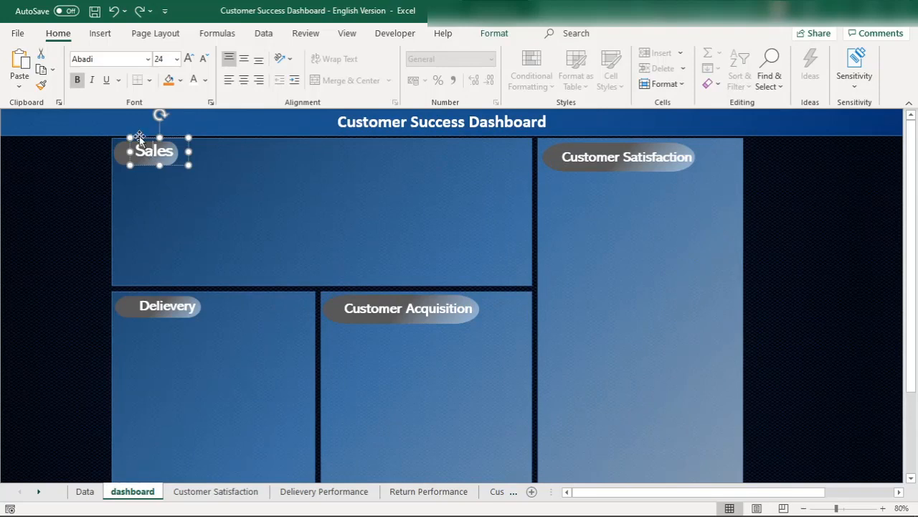
pyautogui.moveTo(144, 138); pyautogui.dragTo(146, 139)
pyautogui.click(309, 213)
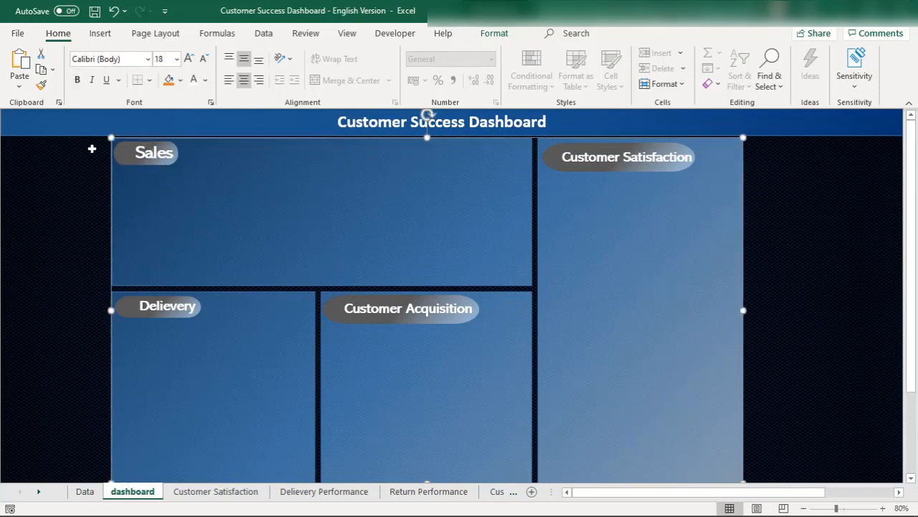
# Step: Open the shape formatting options for the rounded "Sales" shape and colour its first gradient stop standard dark blue
pyautogui.click(123, 154)
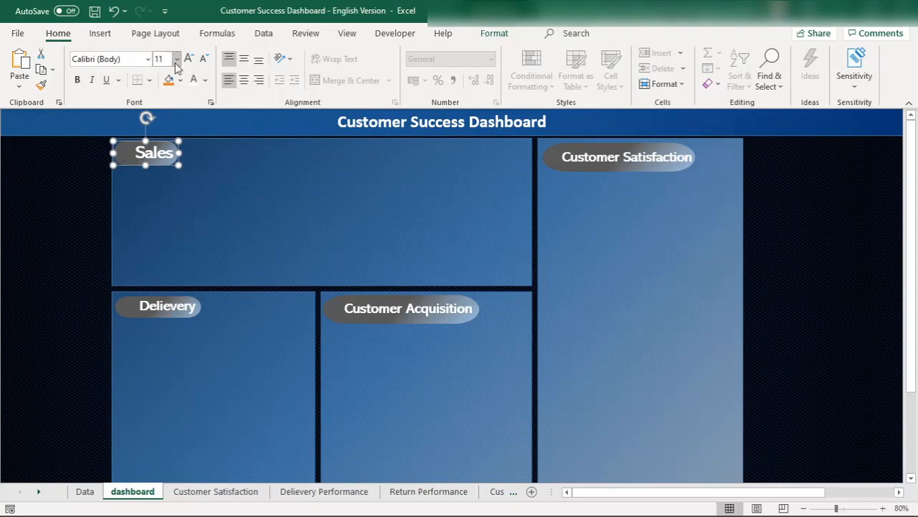
pyautogui.rightClick(126, 153)
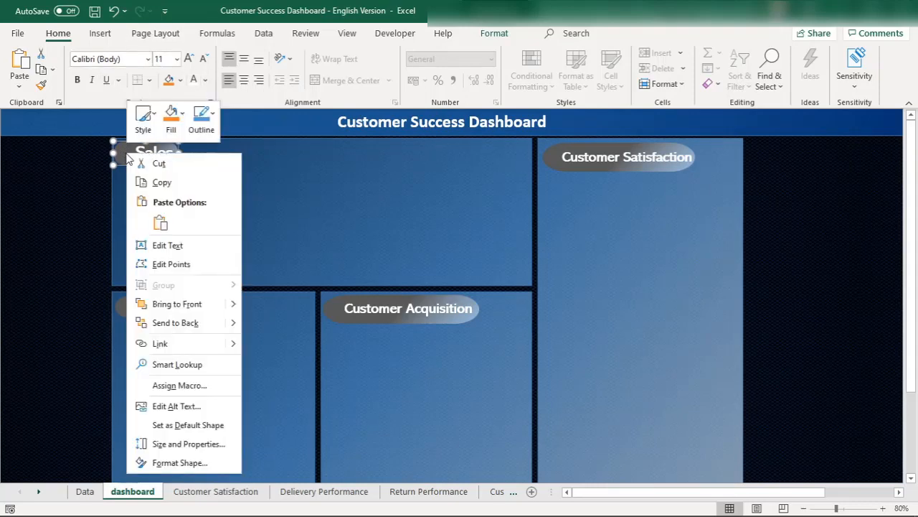
pyautogui.click(181, 463)
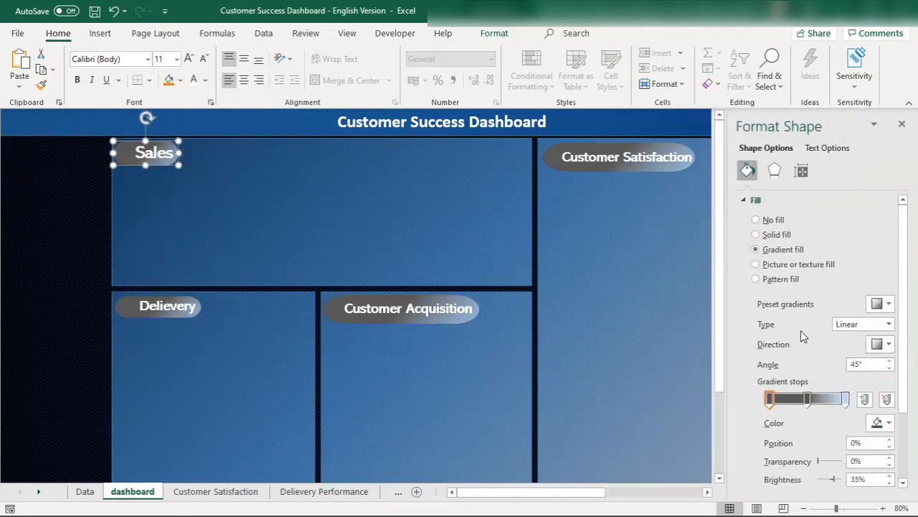
pyautogui.click(880, 422)
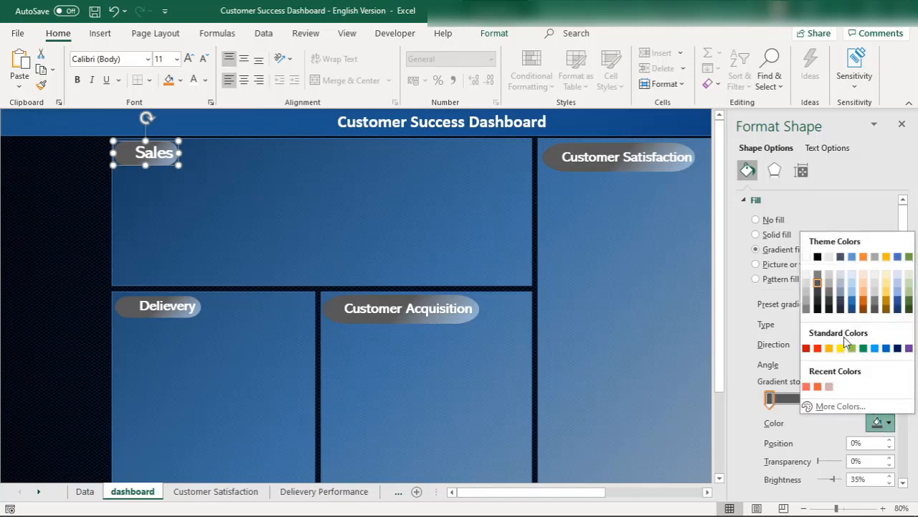
pyautogui.click(897, 348)
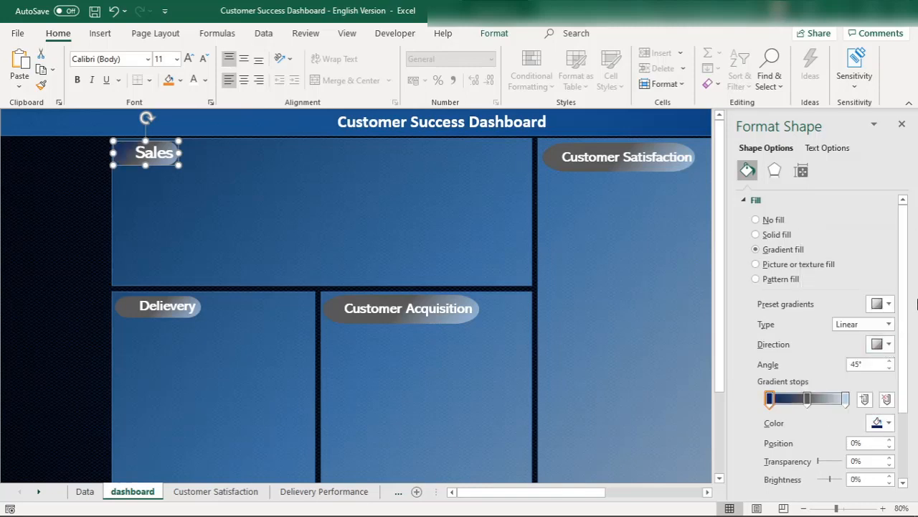
# Step: Change the middle gradient stop (50%) of the "Sales" shape to the theme blue that is 25% darker
pyautogui.click(809, 401)
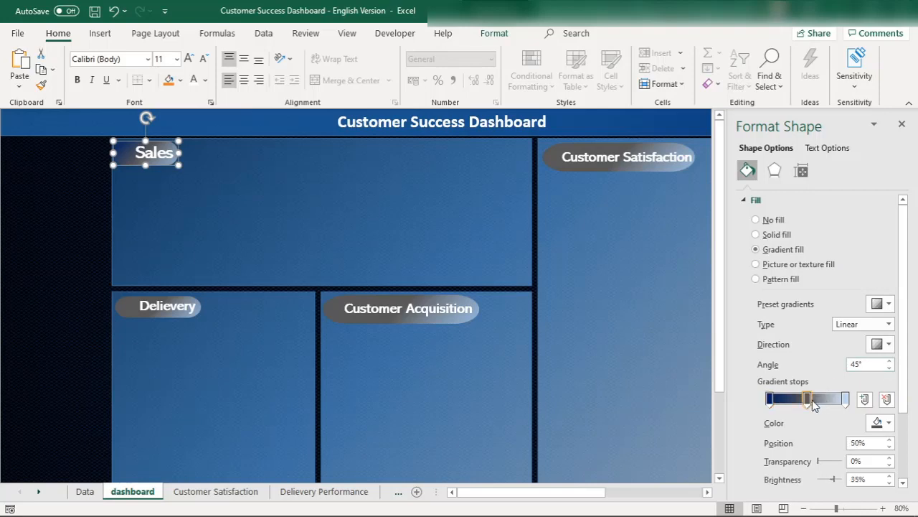
pyautogui.click(880, 423)
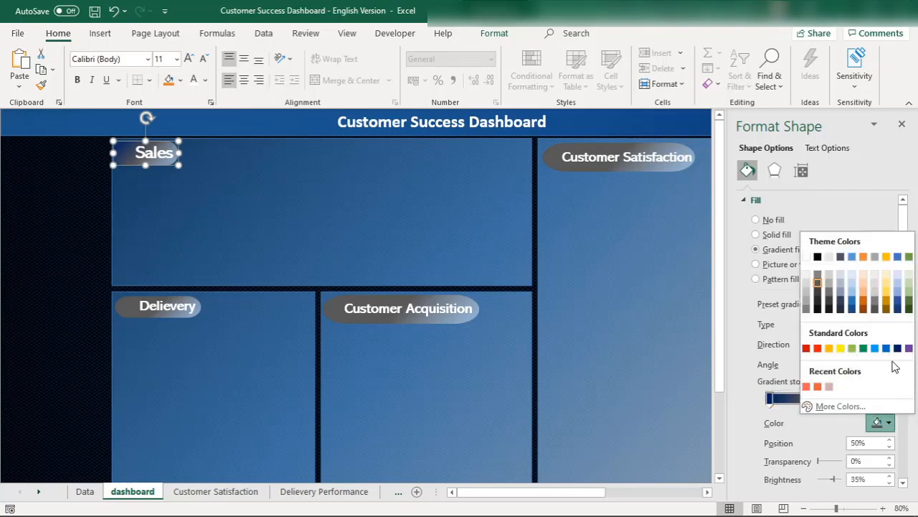
pyautogui.click(899, 305)
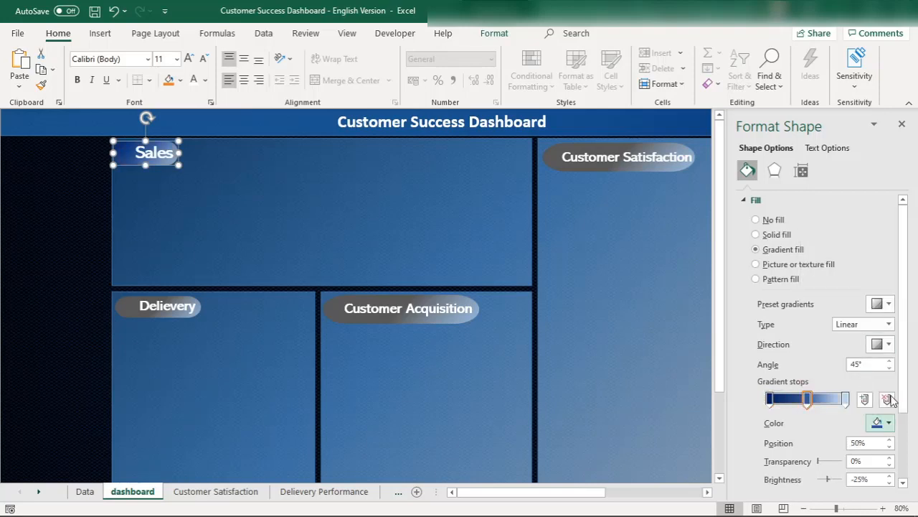
# Step: Change the last gradient stop (100%) of the "Sales" shape to the theme light blue with 40% brightness
pyautogui.click(847, 397)
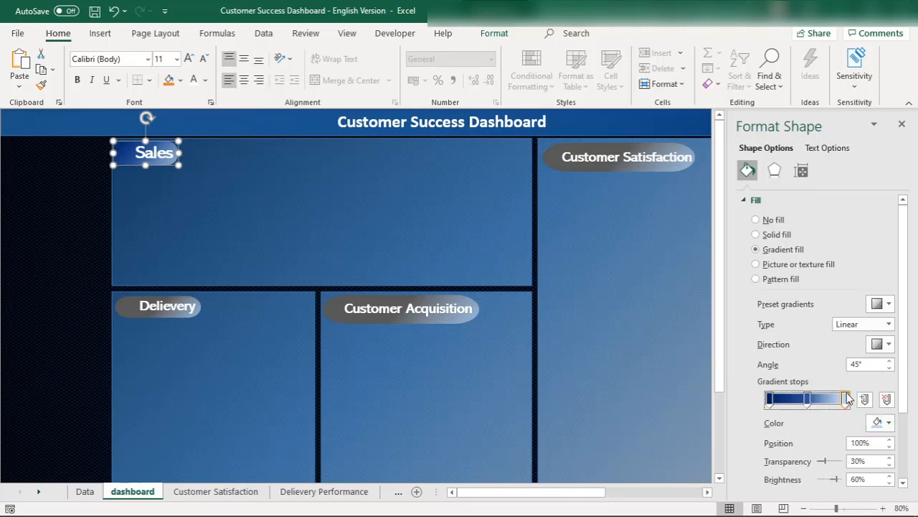
pyautogui.click(882, 422)
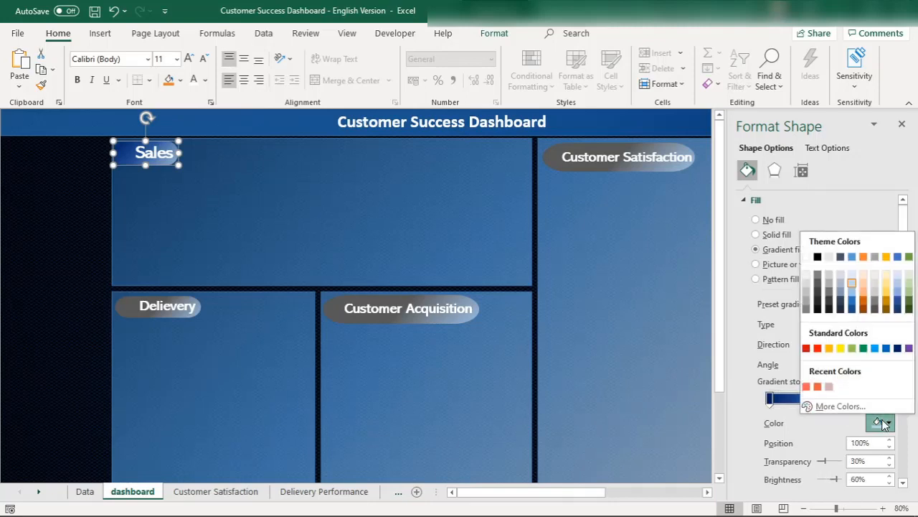
pyautogui.click(853, 292)
pyautogui.click(362, 172)
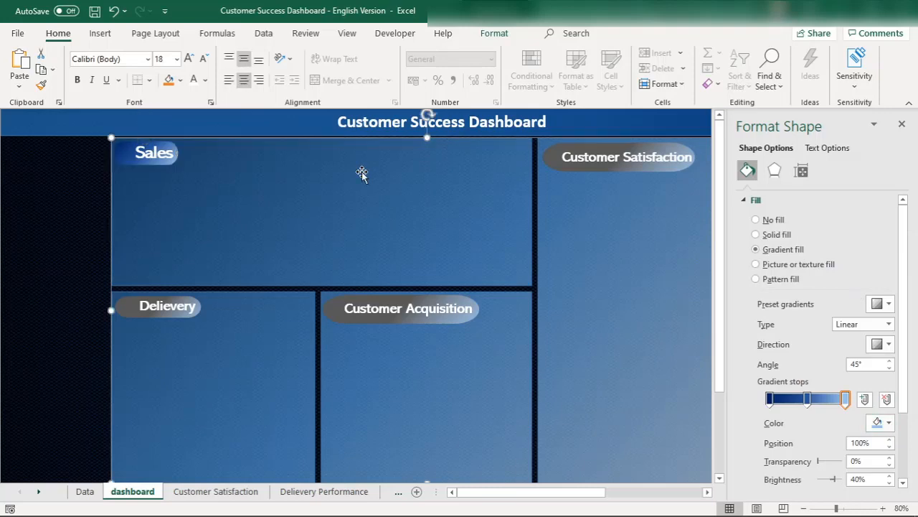
# Step: Recolour the first gradient stop (0%) of the "Sales" shape with the darkest theme green
pyautogui.click(126, 153)
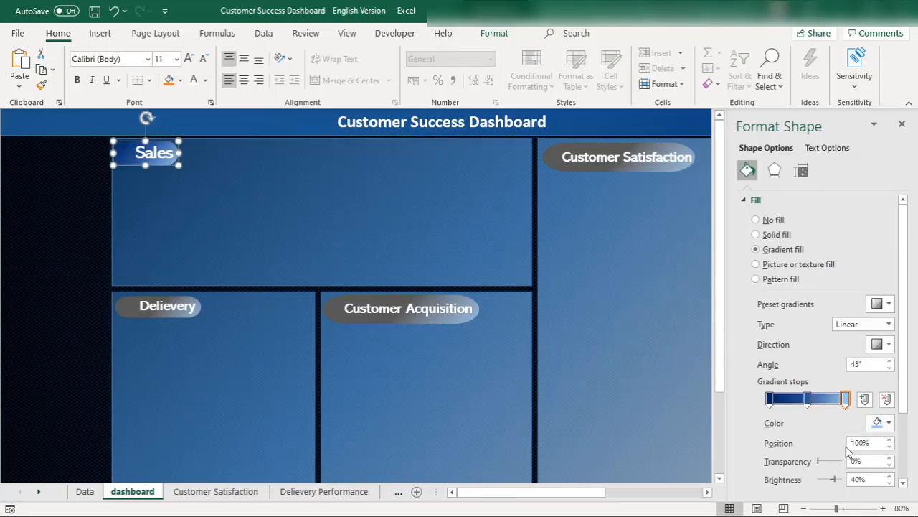
pyautogui.click(770, 400)
pyautogui.click(883, 425)
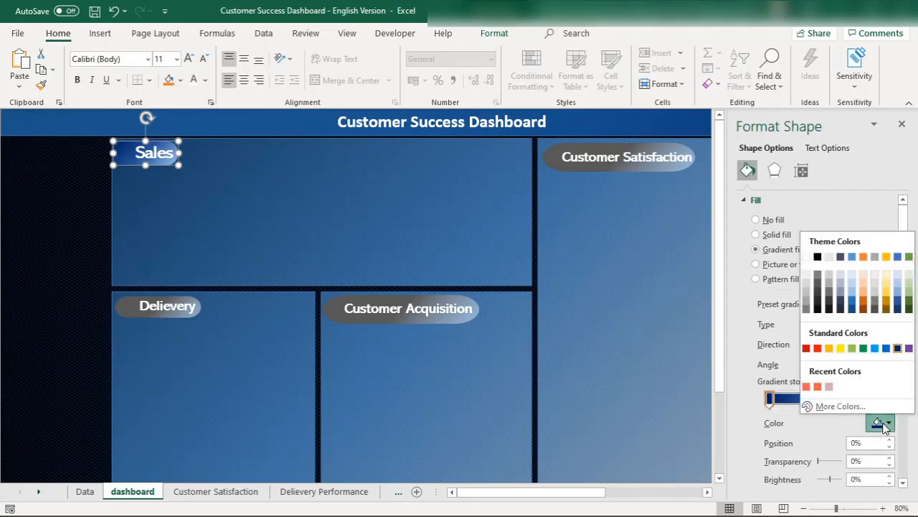
pyautogui.click(908, 310)
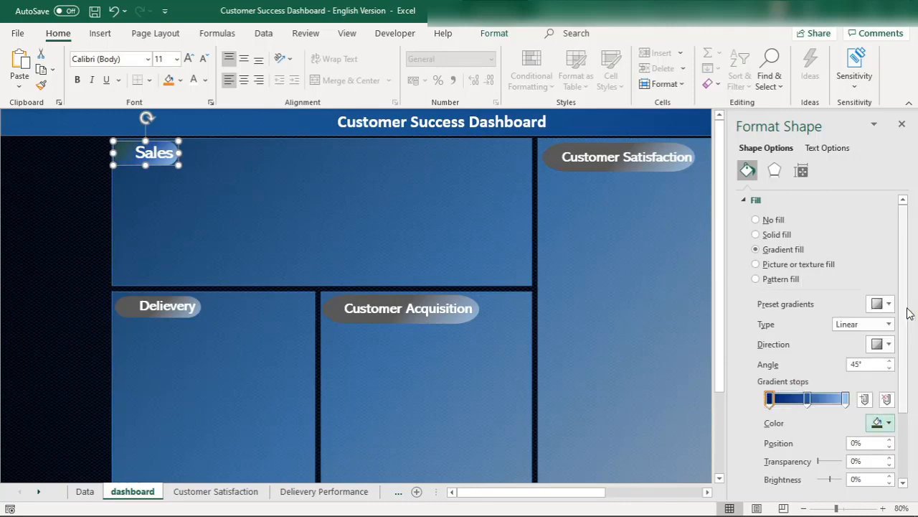
# Step: Try the 25% darker theme green, and the 40% lighter one, on the middle gradient stop (50%) of the "Sales" shape
pyautogui.click(808, 400)
pyautogui.click(888, 424)
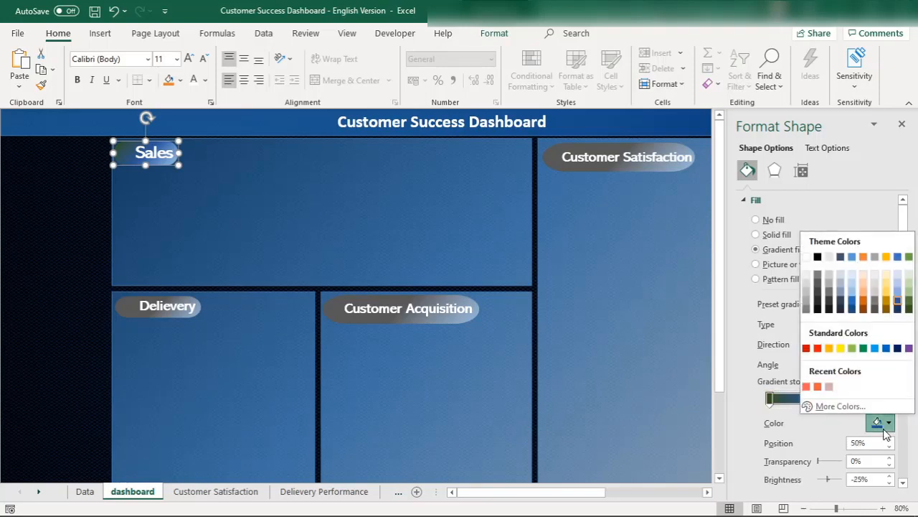
pyautogui.click(907, 301)
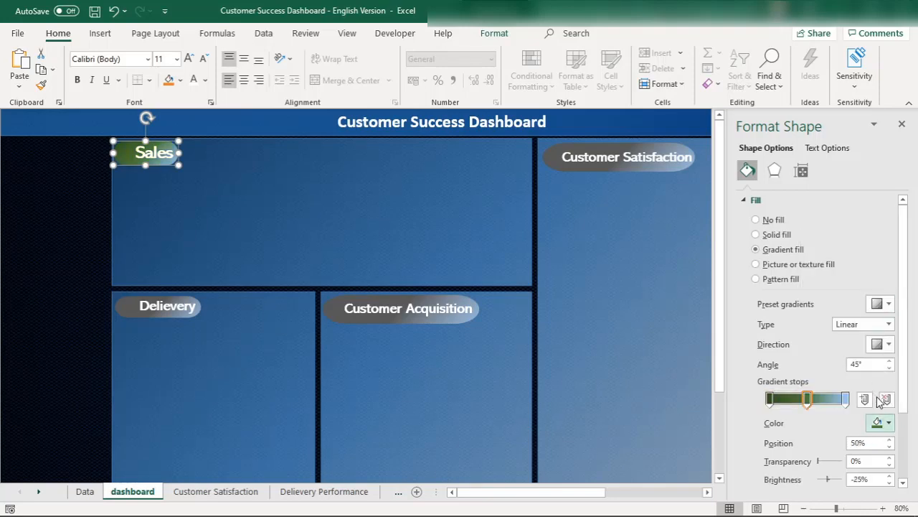
pyautogui.click(888, 424)
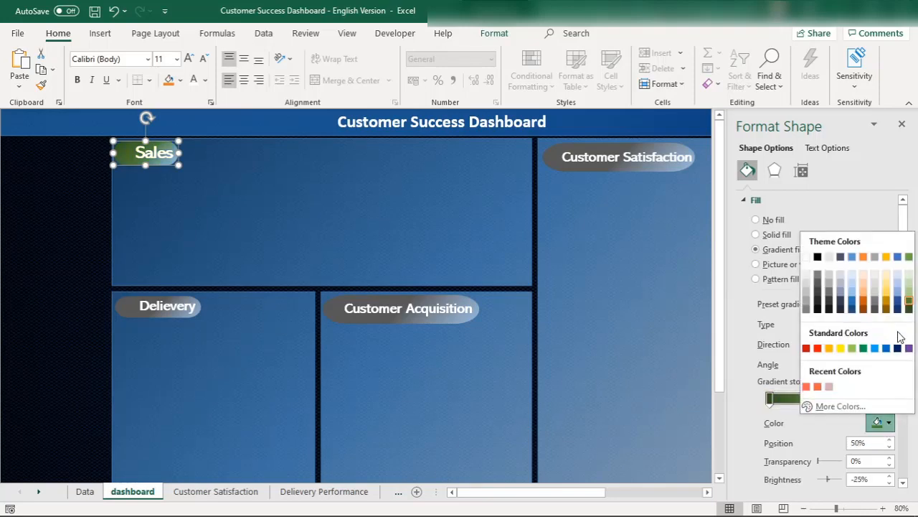
pyautogui.click(909, 294)
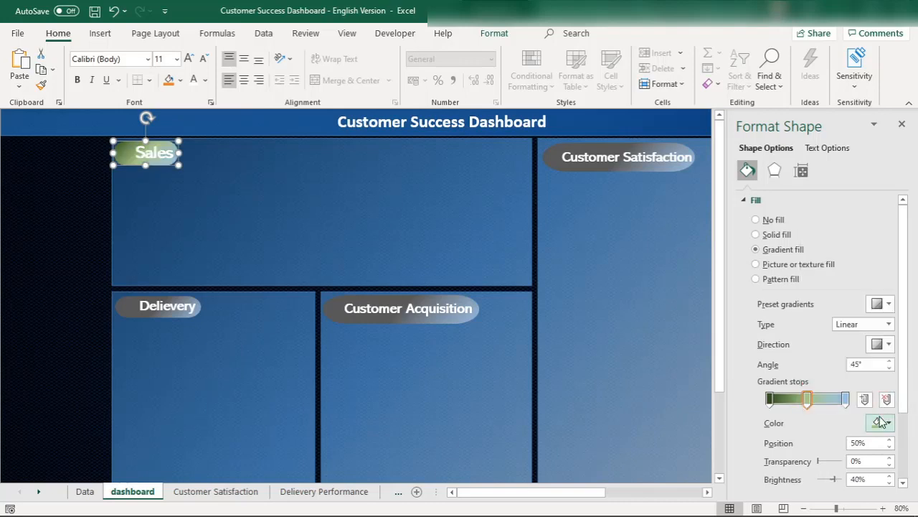
# Step: Recolour the last gradient stop (100%) of the "Sales" shape with the 40% lighter theme green
pyautogui.click(845, 399)
pyautogui.click(886, 423)
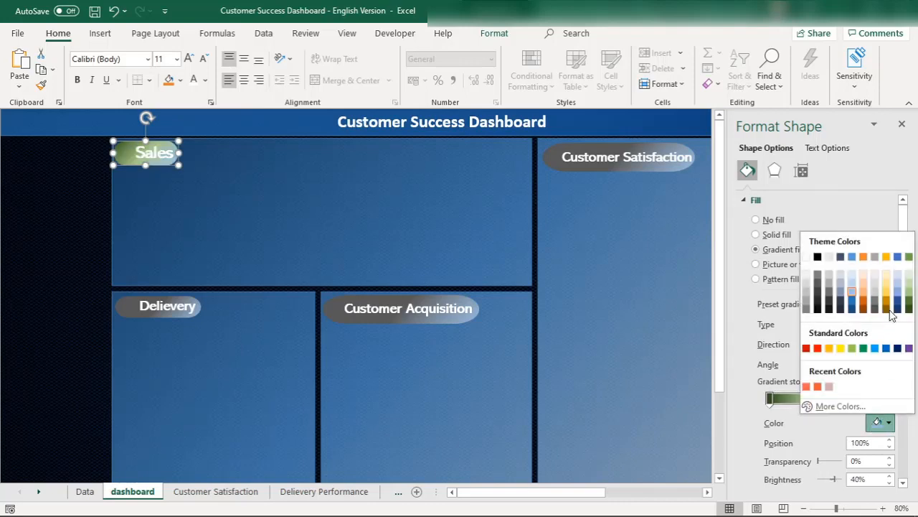
pyautogui.click(909, 293)
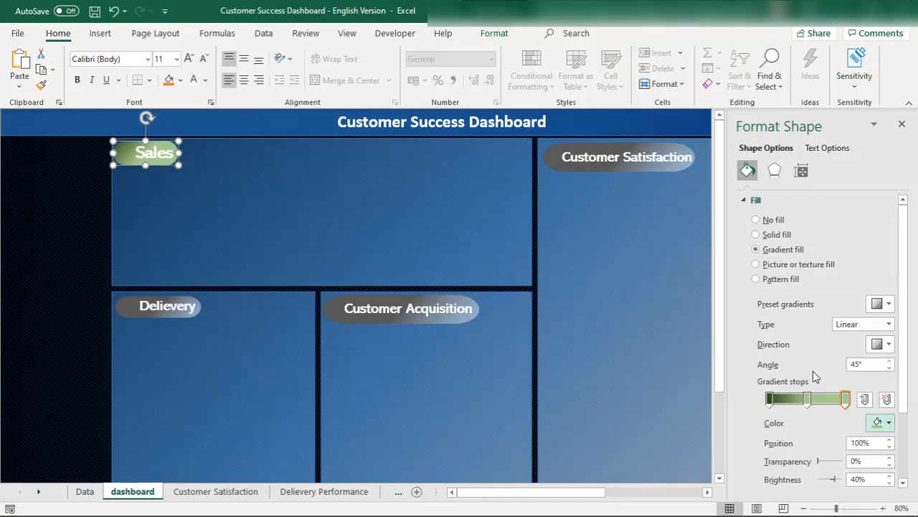
# Step: Recolour the middle gradient stop (50%) of the "Sales" shape with the 25% darker theme green
pyautogui.click(808, 399)
pyautogui.click(886, 423)
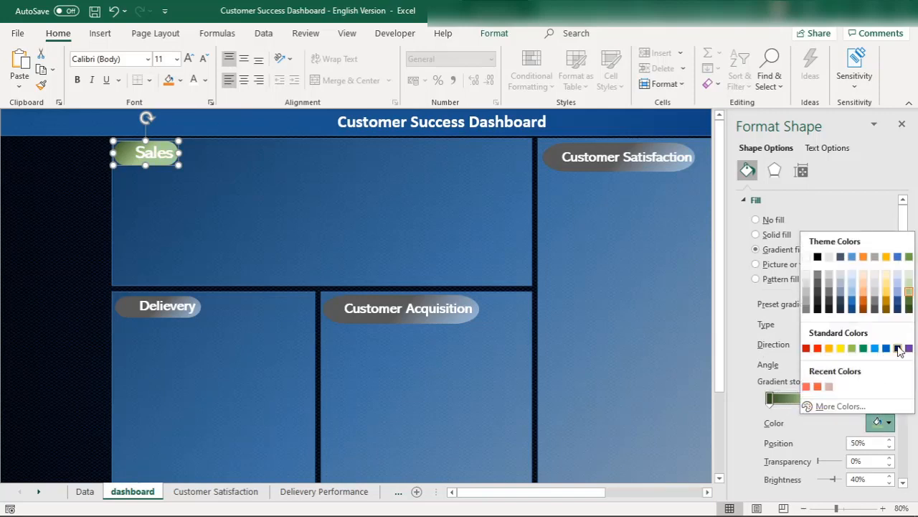
pyautogui.click(909, 307)
pyautogui.click(432, 208)
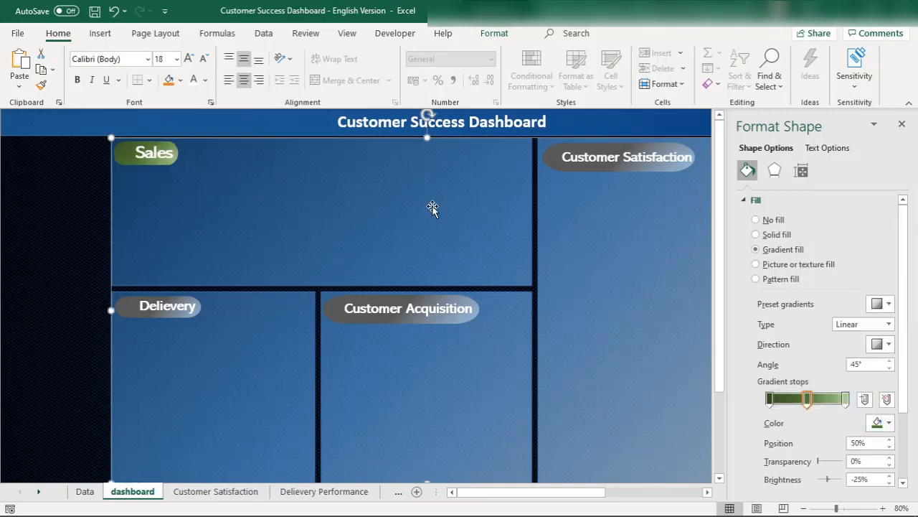
# Step: Recolour the "Delievery" shape's gradient in theme green: 50% darker at the 0% stop, 25% darker at 50% and 40% lighter at 100%
pyautogui.click(123, 305)
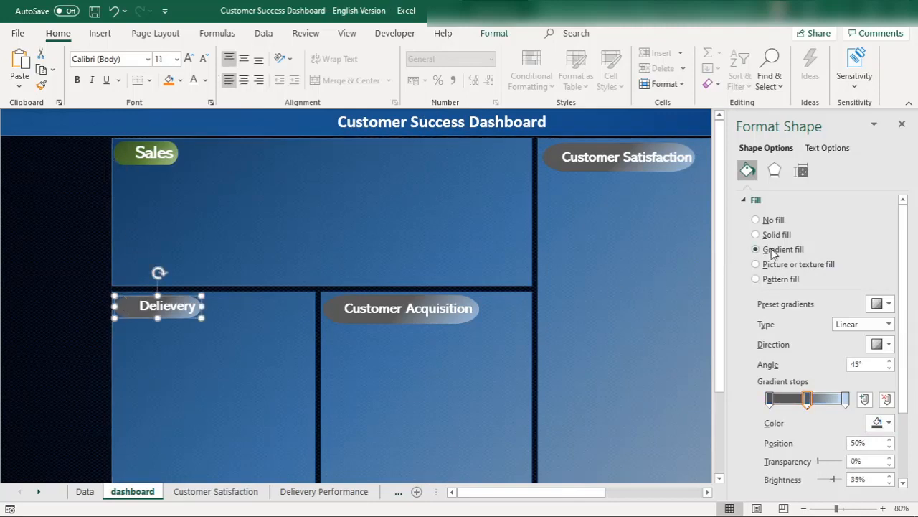
pyautogui.click(769, 400)
pyautogui.click(889, 423)
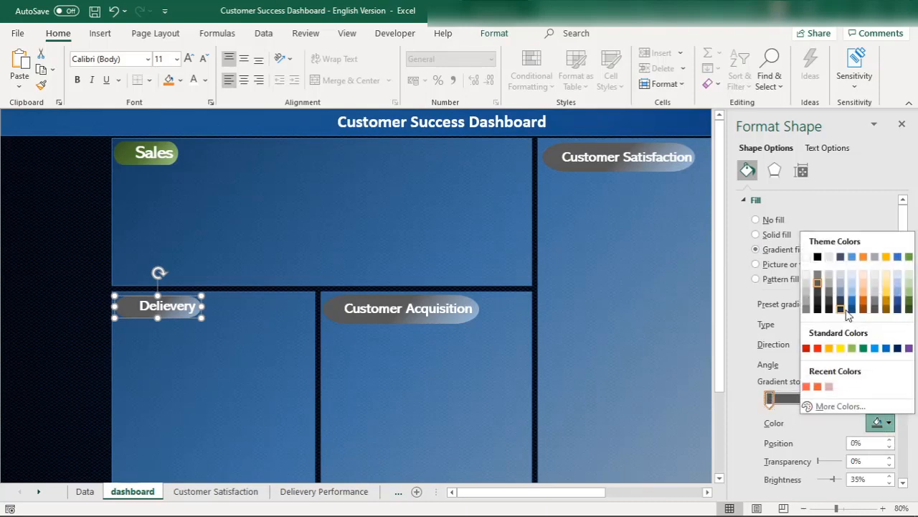
pyautogui.click(909, 310)
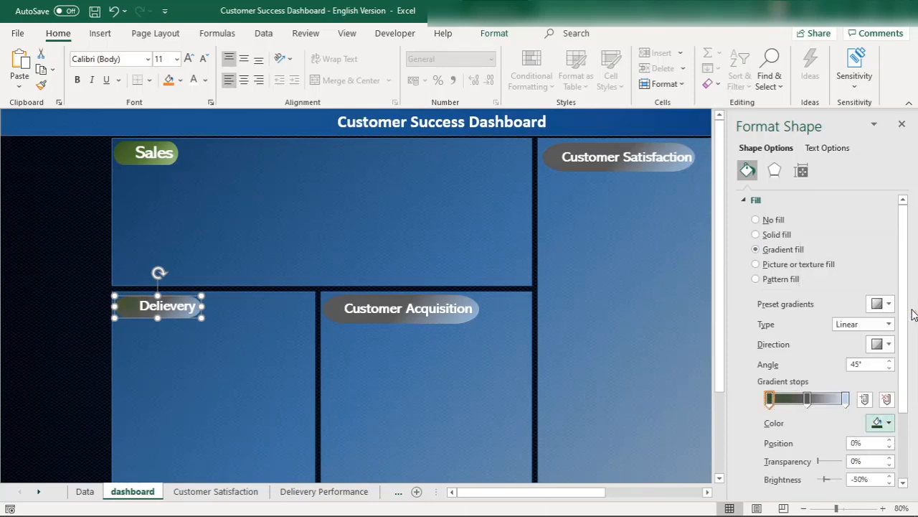
pyautogui.click(808, 399)
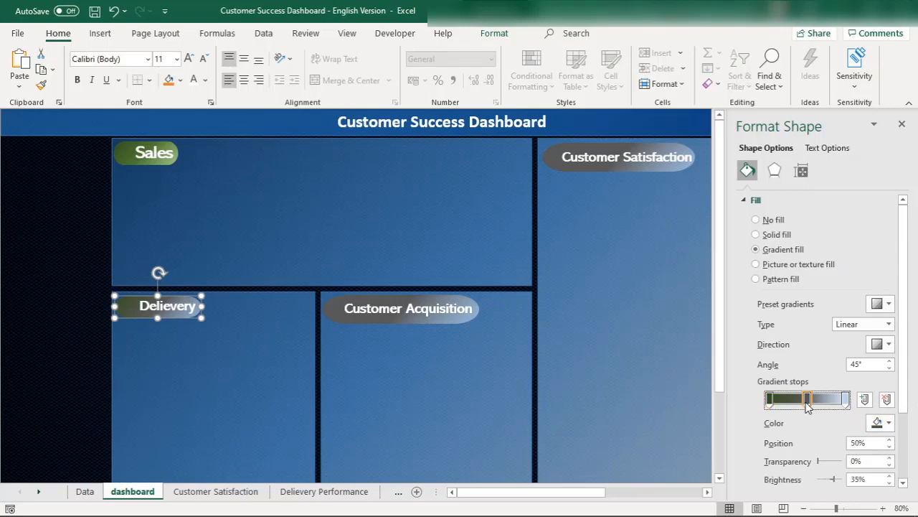
pyautogui.click(889, 425)
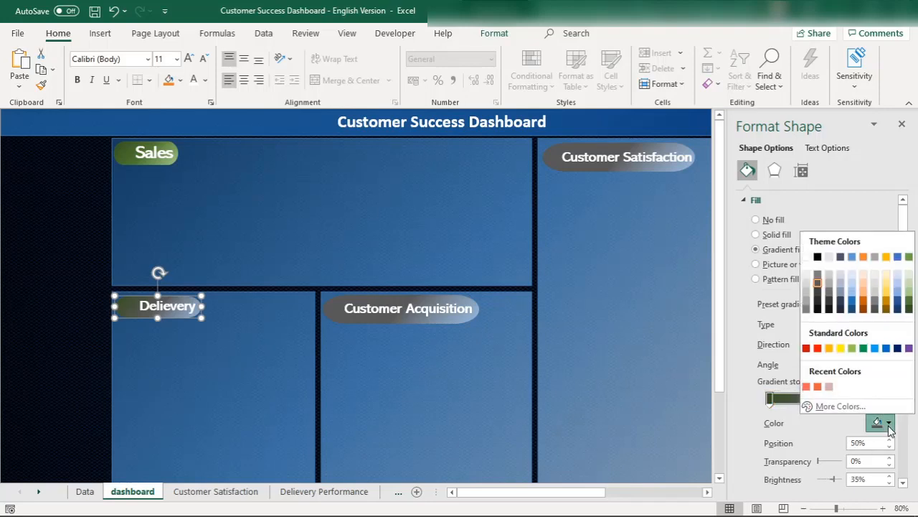
pyautogui.click(909, 303)
pyautogui.click(845, 399)
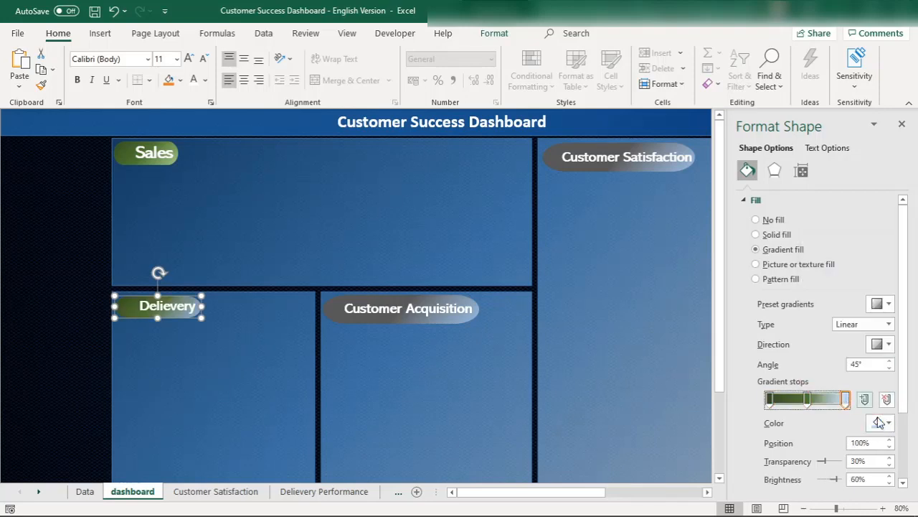
pyautogui.click(889, 424)
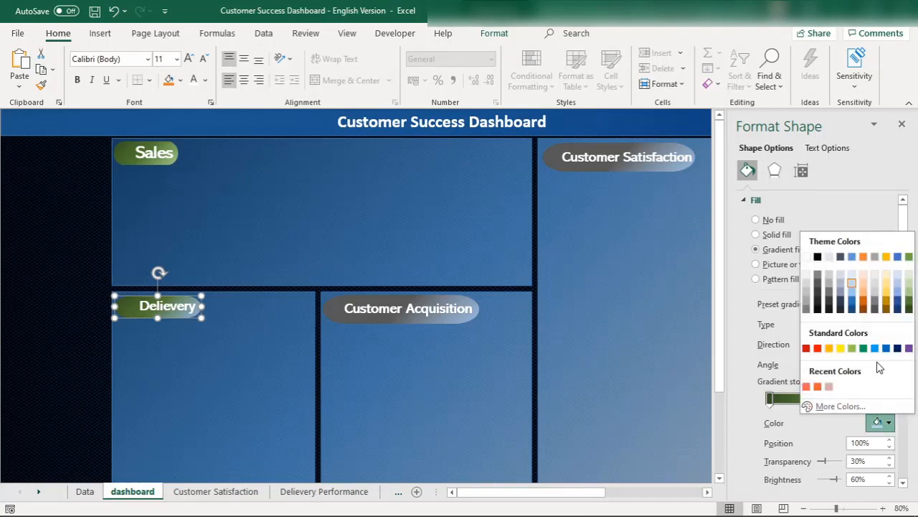
pyautogui.click(909, 291)
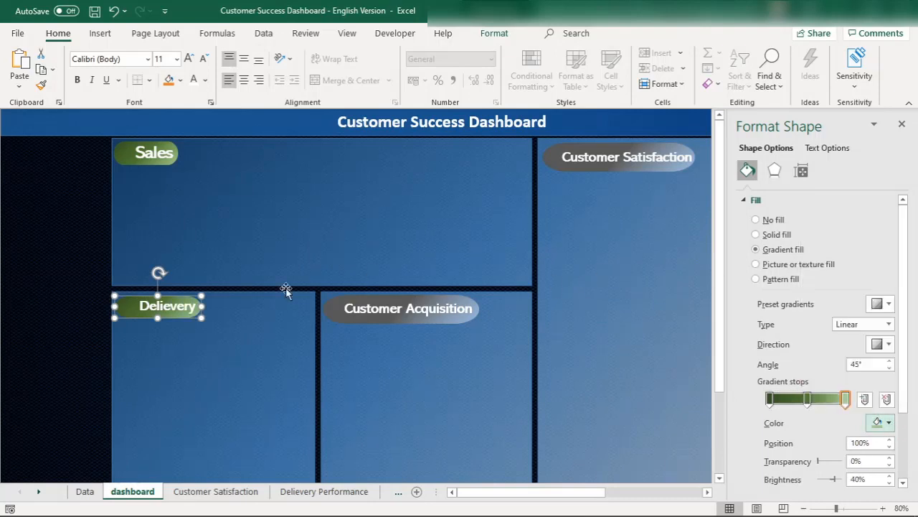
# Step: Recolour the "Customer Acquisition" shape's gradient in theme green: 50% darker at the 0% stop, 25% darker at 50% and 40% lighter at 100%
pyautogui.click(331, 297)
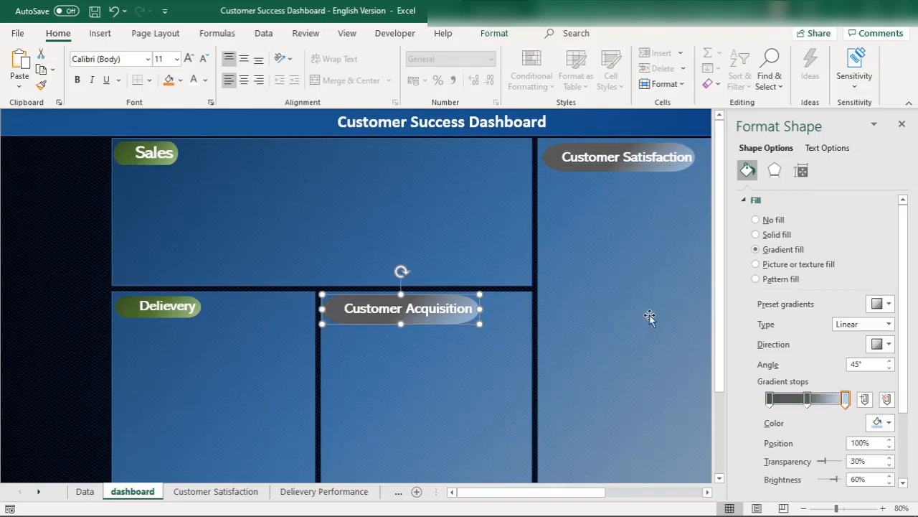
pyautogui.click(770, 398)
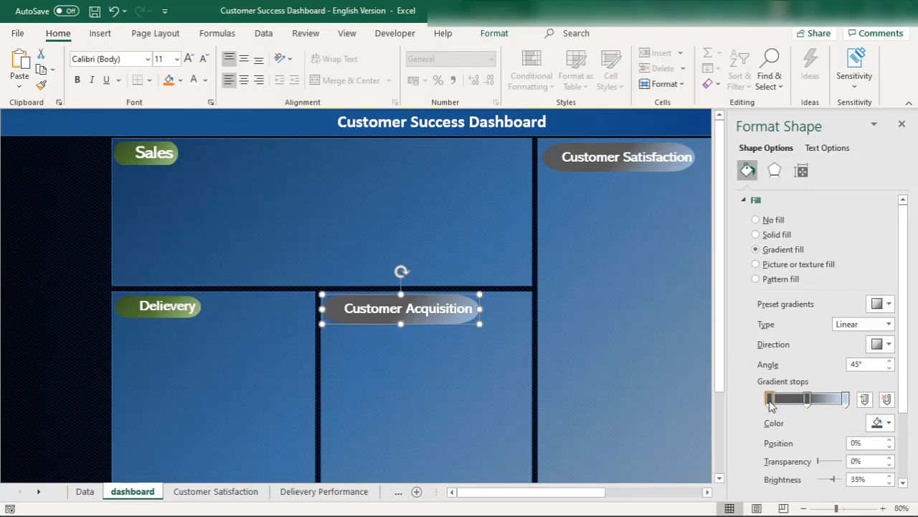
pyautogui.click(879, 423)
pyautogui.click(909, 308)
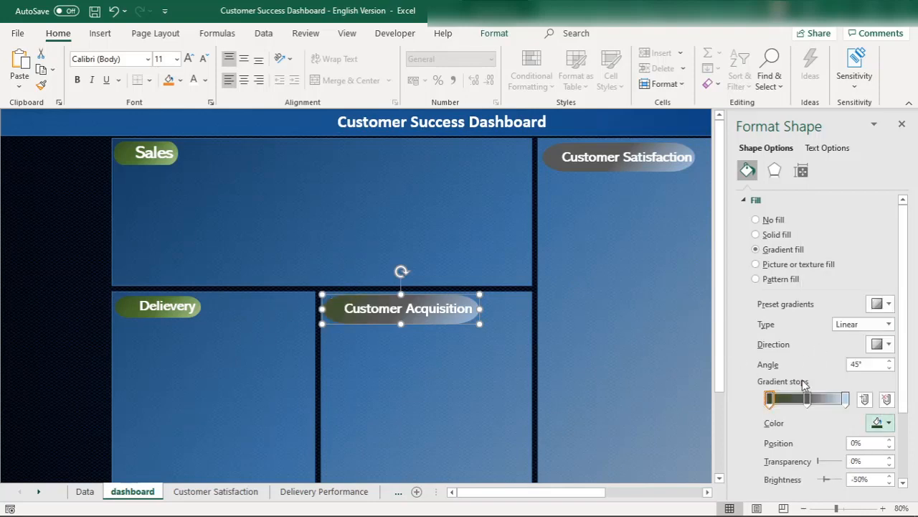
pyautogui.click(809, 399)
pyautogui.click(880, 423)
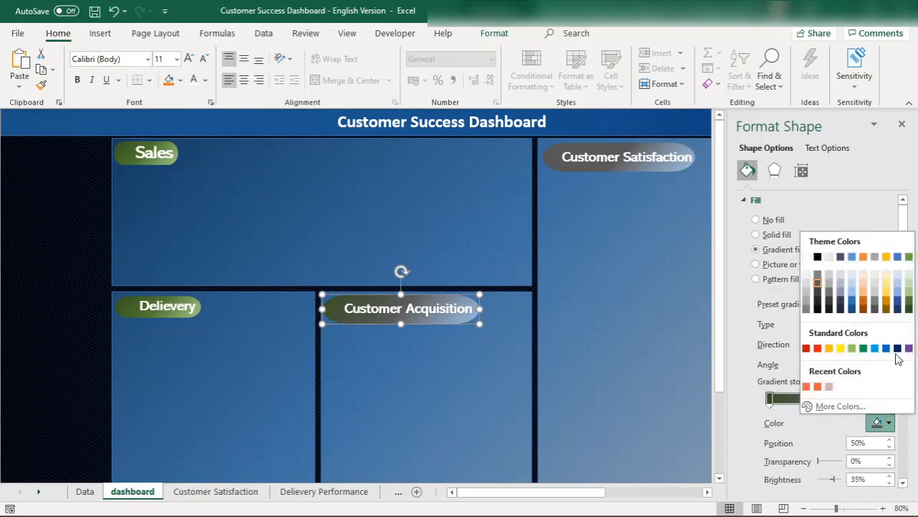
pyautogui.click(908, 306)
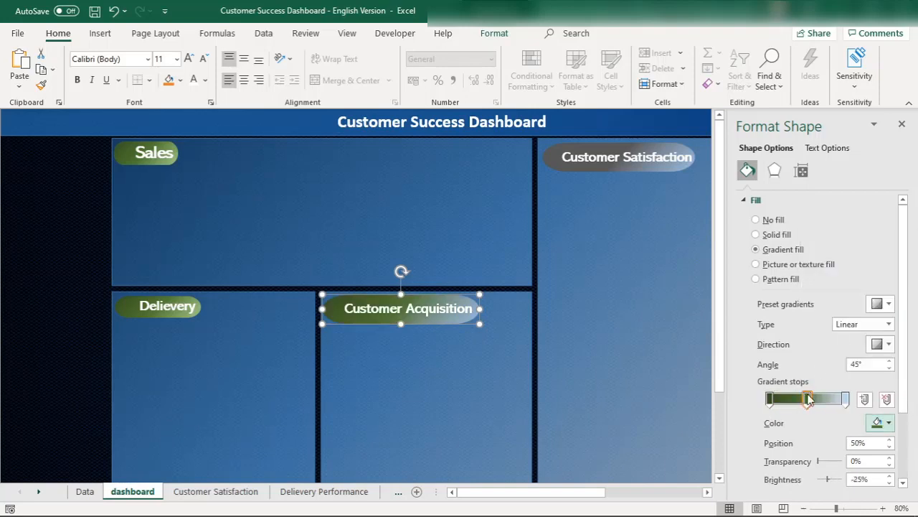
pyautogui.click(847, 398)
pyautogui.click(888, 422)
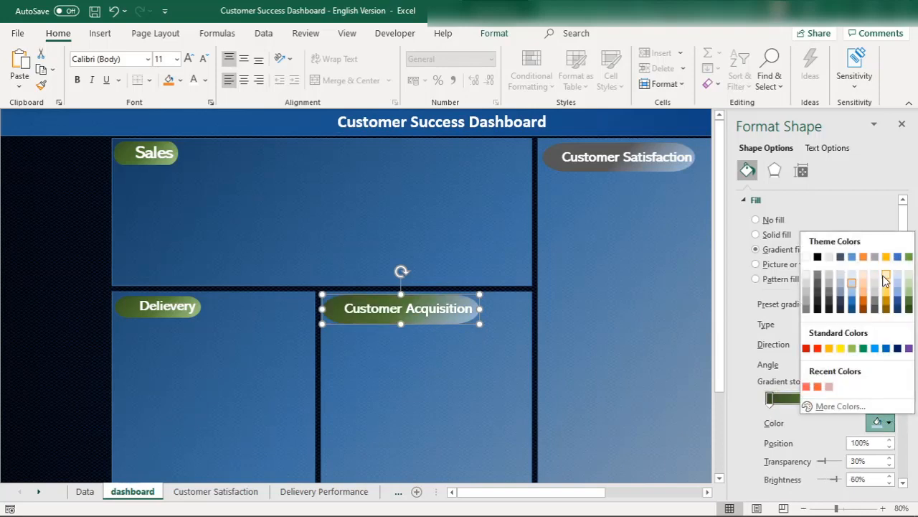
pyautogui.click(909, 294)
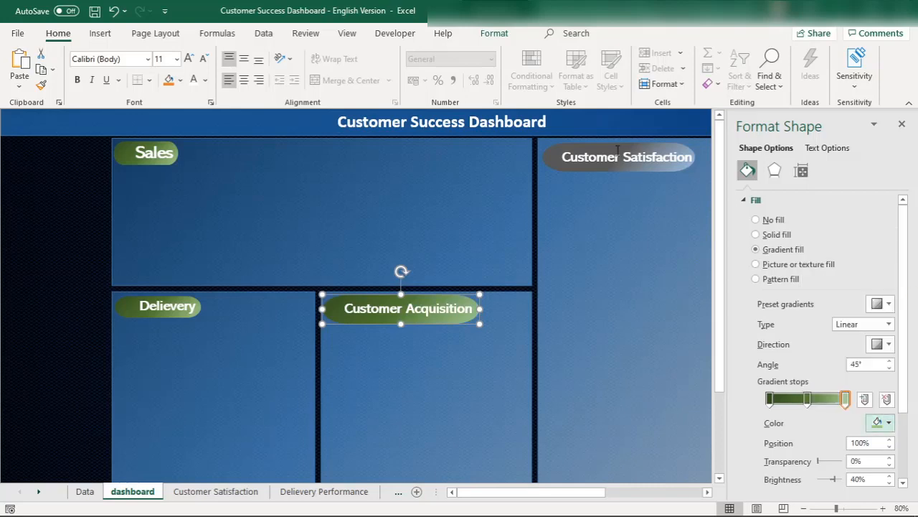
# Step: Recolour the "Customer Satisfaction" shape's gradient in theme green: 40% lighter at the 100% stop, 25% darker at 50% and 50% darker at 0%
pyautogui.click(551, 158)
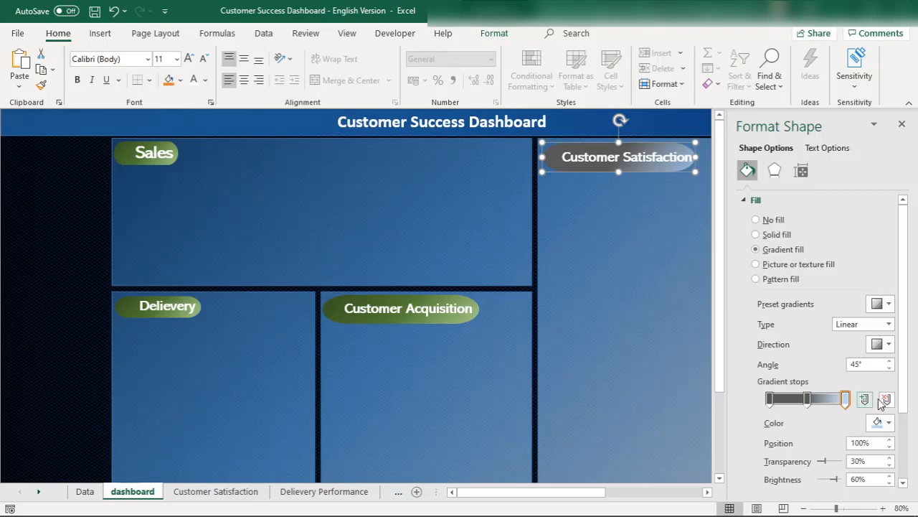
pyautogui.click(889, 425)
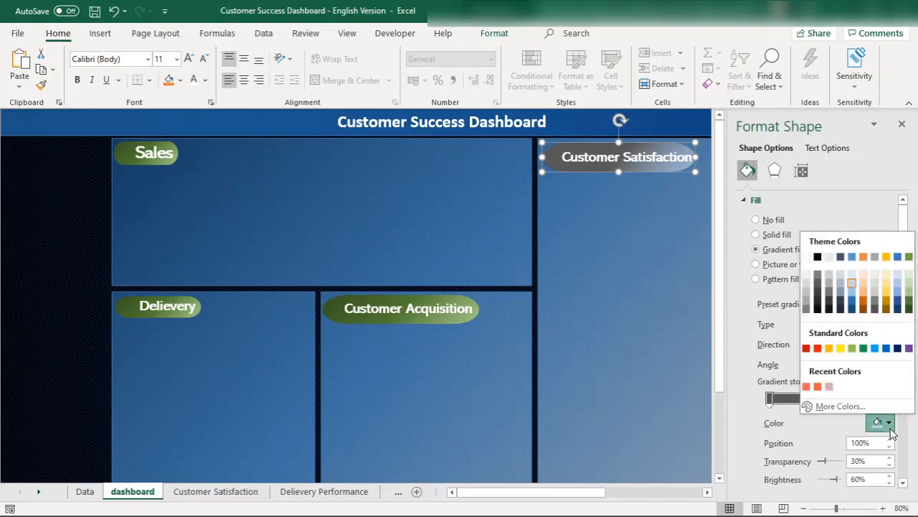
pyautogui.click(909, 291)
pyautogui.click(808, 399)
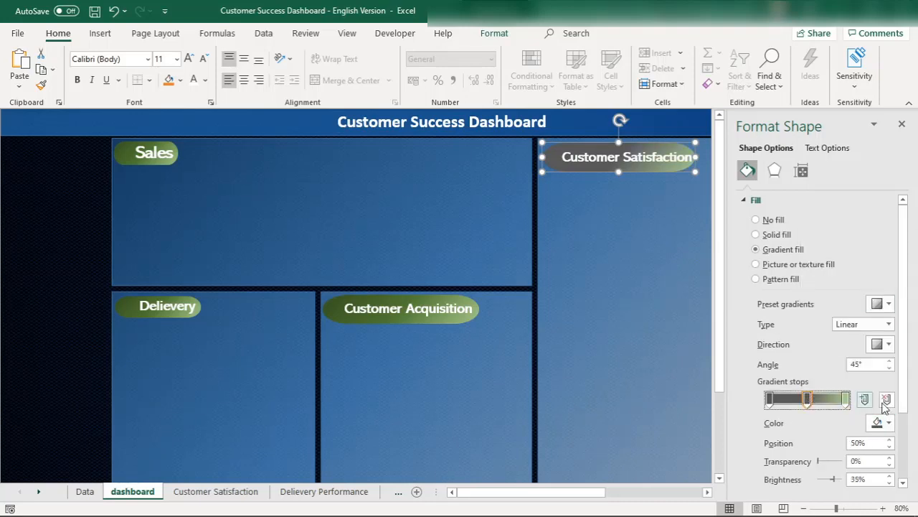
pyautogui.click(890, 424)
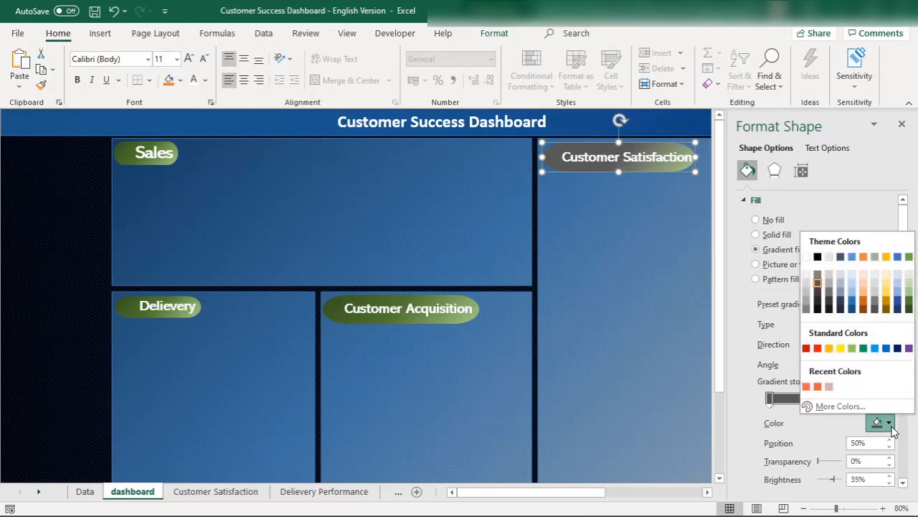
pyautogui.click(909, 301)
pyautogui.click(768, 399)
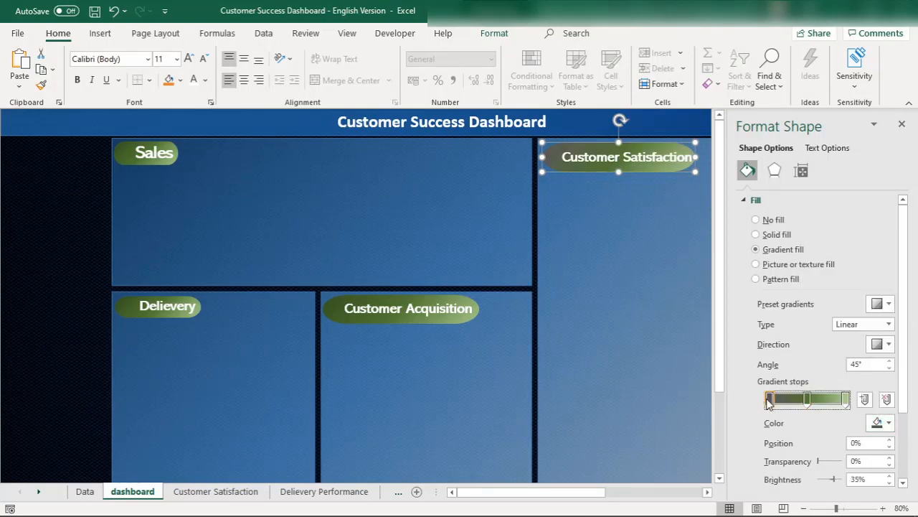
pyautogui.click(887, 423)
pyautogui.click(908, 308)
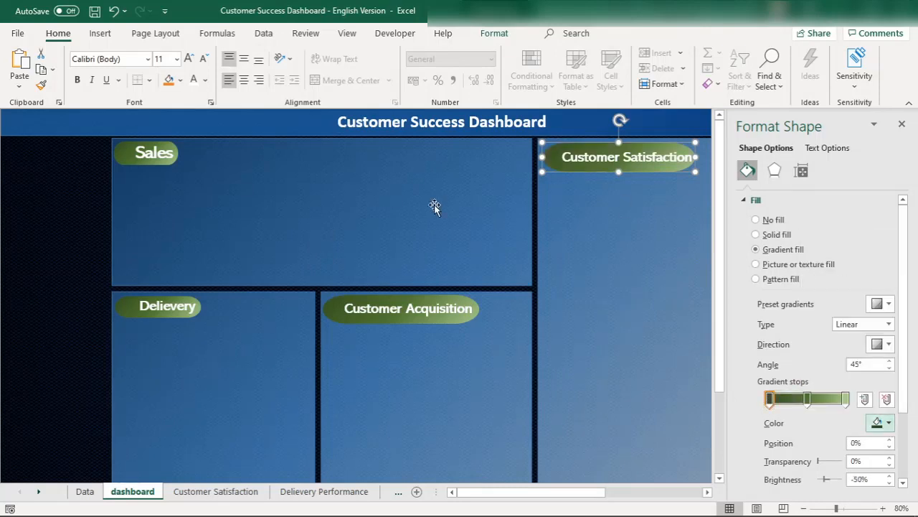
# Step: Open the icon library and mark the connected-dots line chart and the magnifier with a pulse line from the Analytics category
pyautogui.click(337, 198)
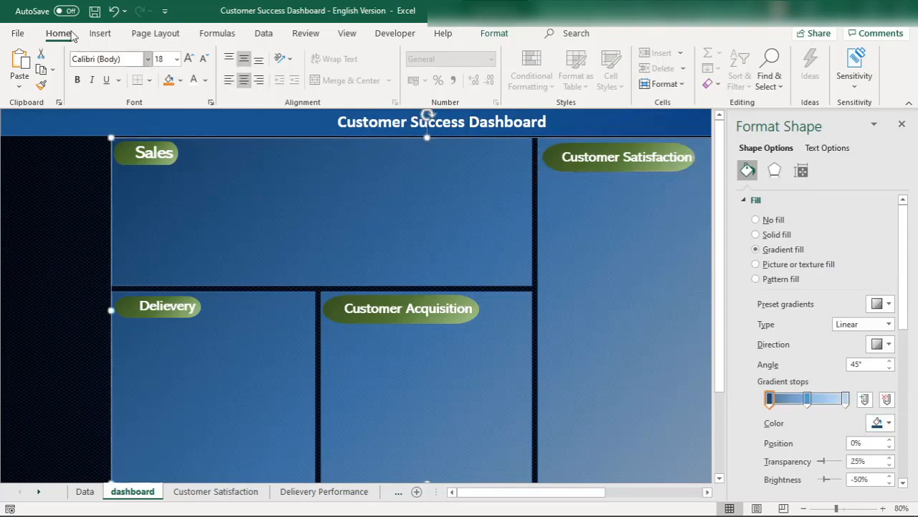
pyautogui.click(100, 34)
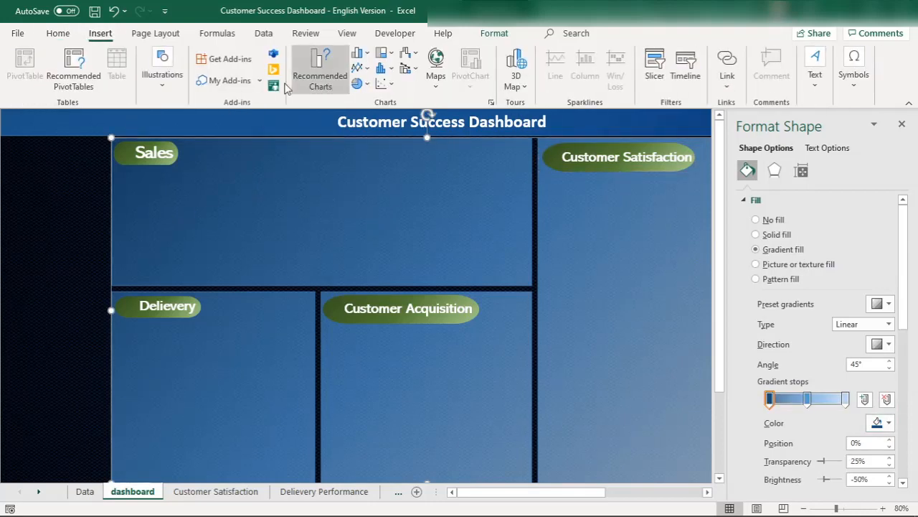
pyautogui.click(162, 76)
pyautogui.click(246, 121)
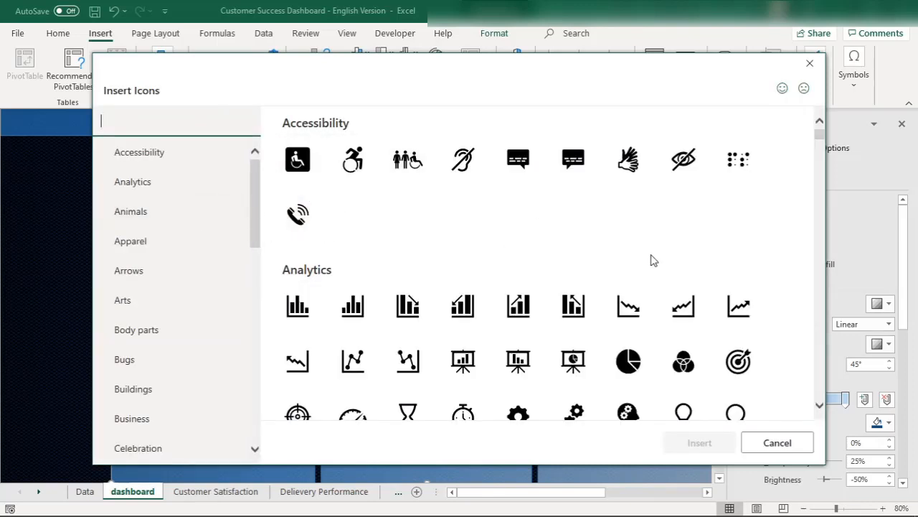
pyautogui.click(370, 347)
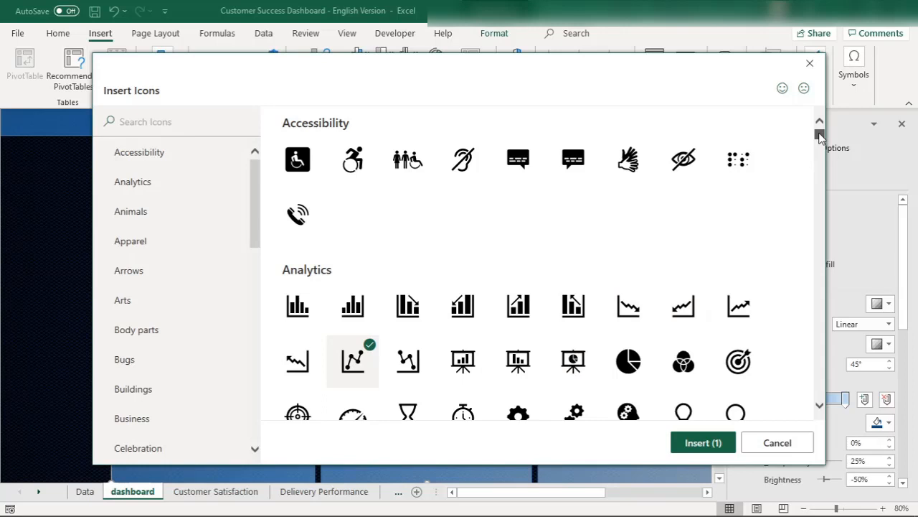
pyautogui.moveTo(820, 136); pyautogui.dragTo(820, 141)
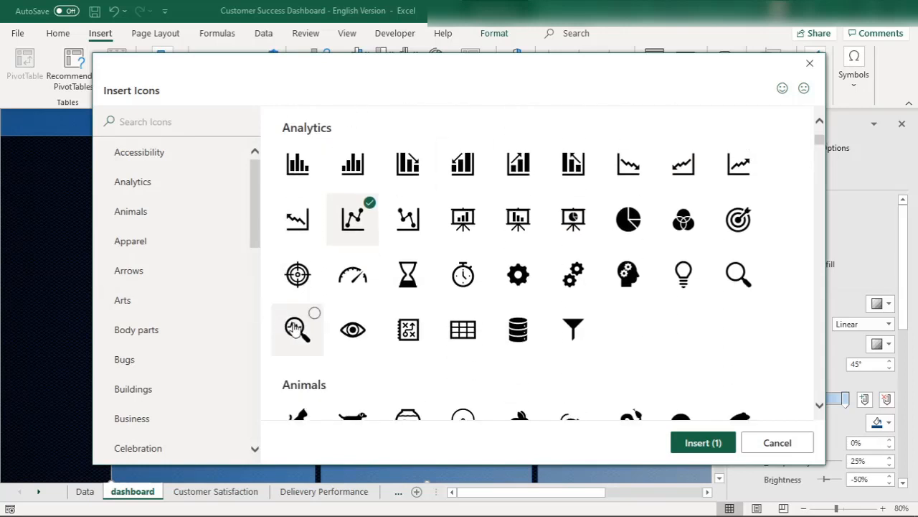
pyautogui.click(294, 327)
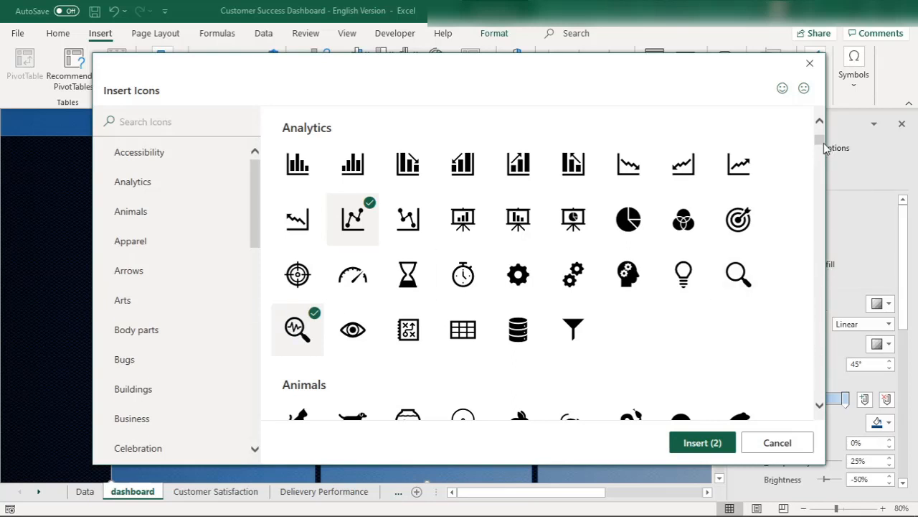
# Step: Search the icons for "peopl", add the woman with stroller and the three linked people, and insert all four marked icons
pyautogui.moveTo(823, 145); pyautogui.dragTo(822, 133)
pyautogui.click(128, 123)
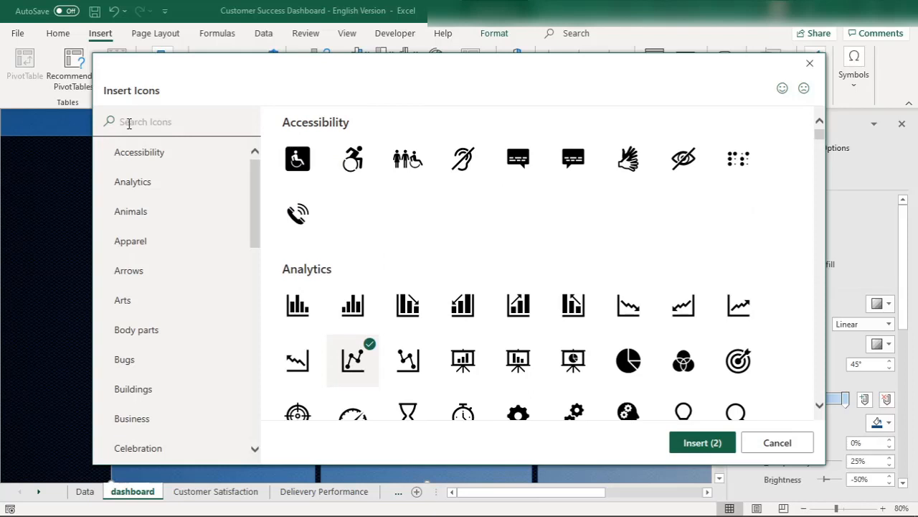
pyautogui.click(125, 182)
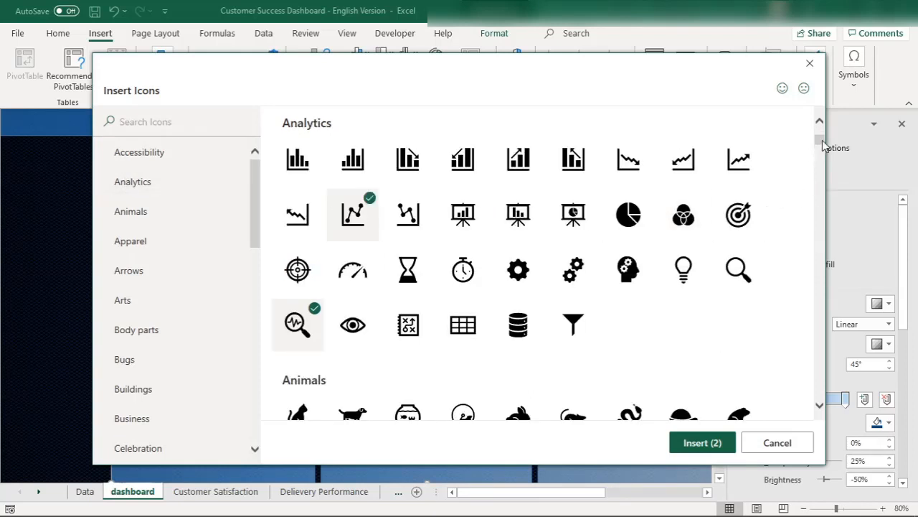
pyautogui.moveTo(825, 146); pyautogui.dragTo(825, 152)
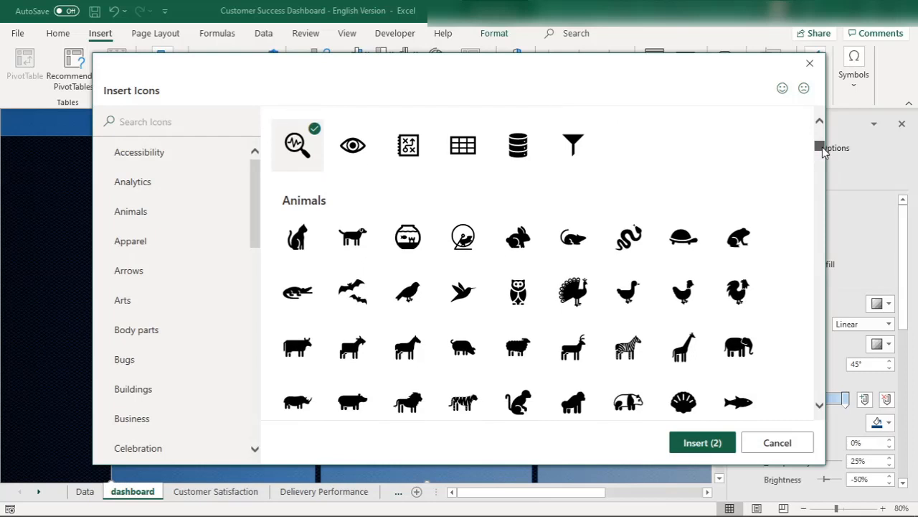
pyautogui.click(150, 137)
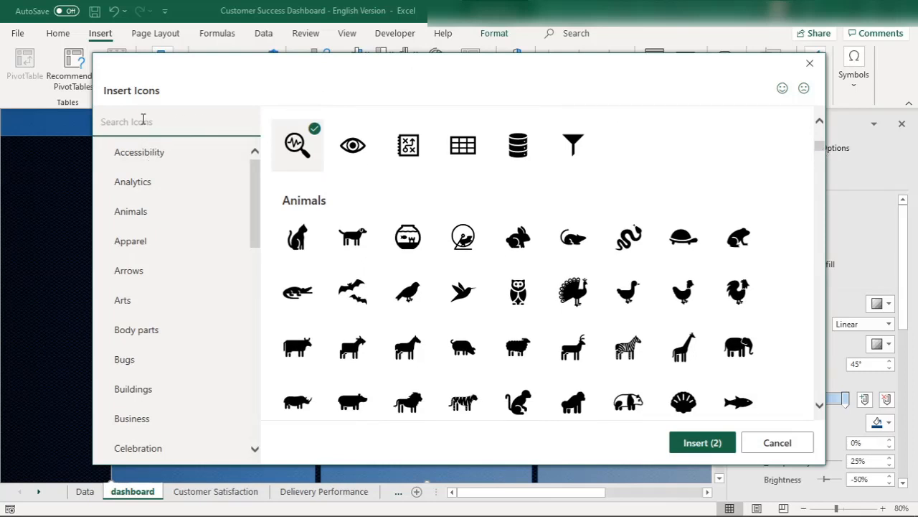
pyautogui.click(142, 117)
pyautogui.write('peopl')
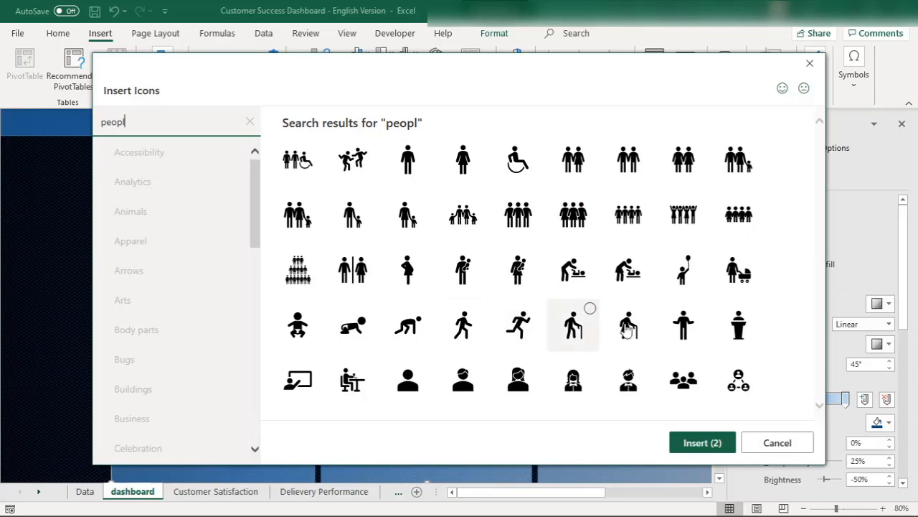
pyautogui.click(756, 254)
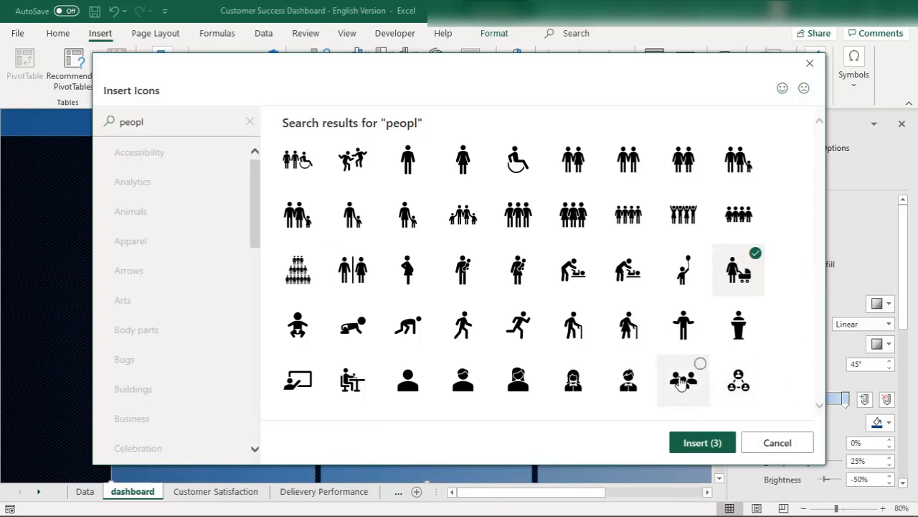
pyautogui.click(735, 387)
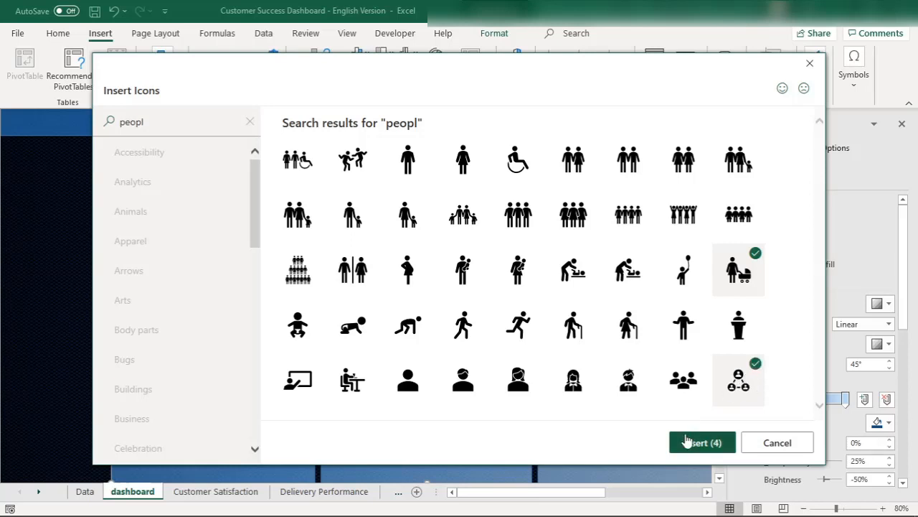
pyautogui.click(699, 442)
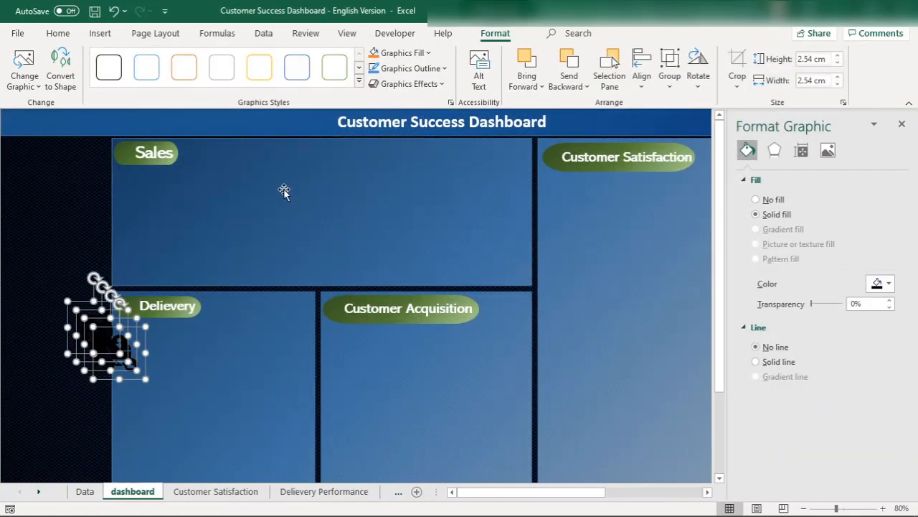
# Step: Move the inserted icons into the Sales panel, separate the three-linked-people icon from the stack and delete it
pyautogui.moveTo(81, 311); pyautogui.dragTo(331, 212)
pyautogui.click(404, 200)
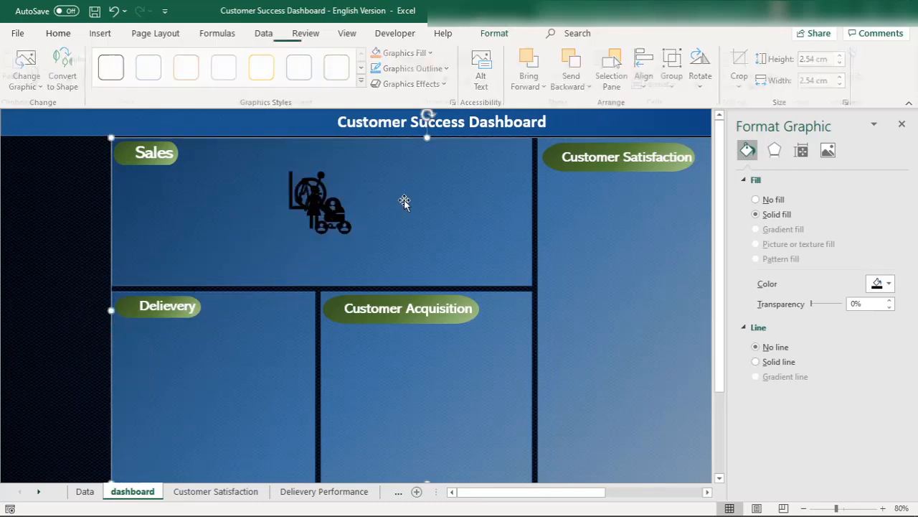
pyautogui.click(305, 189)
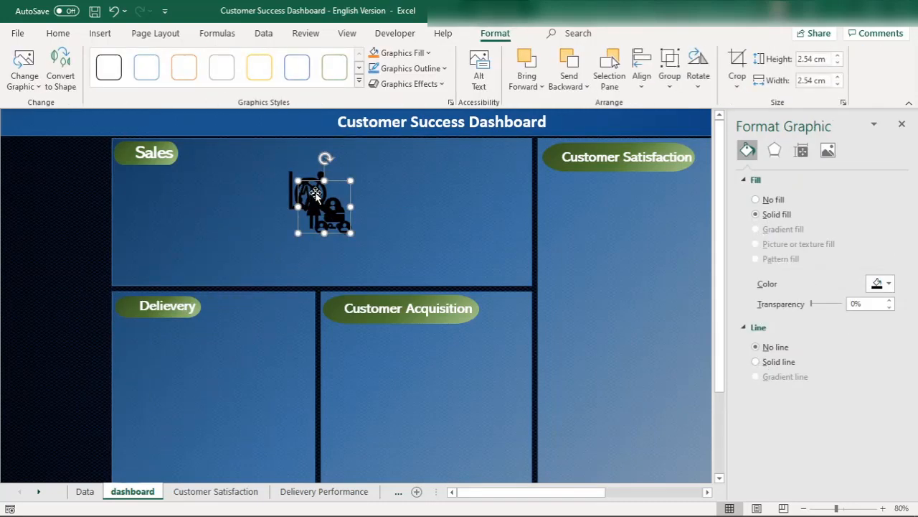
pyautogui.moveTo(305, 189); pyautogui.dragTo(400, 184)
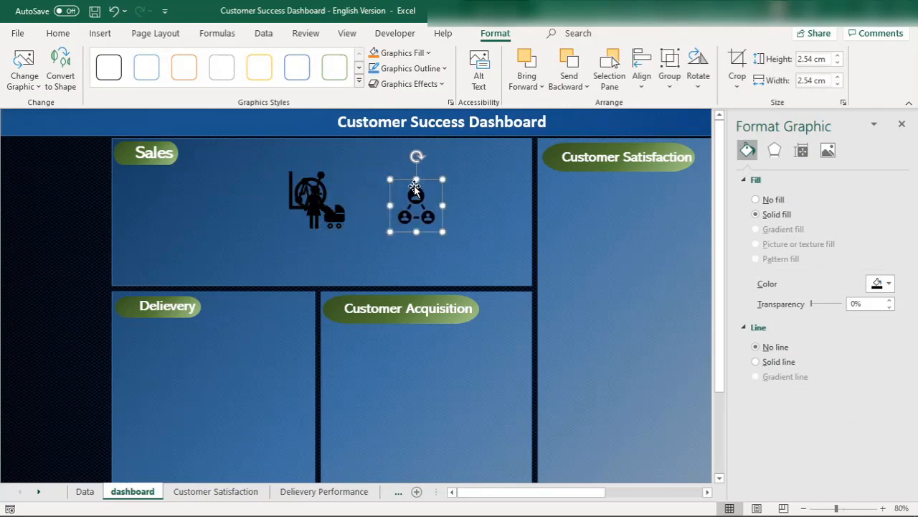
pyautogui.press('Delete')
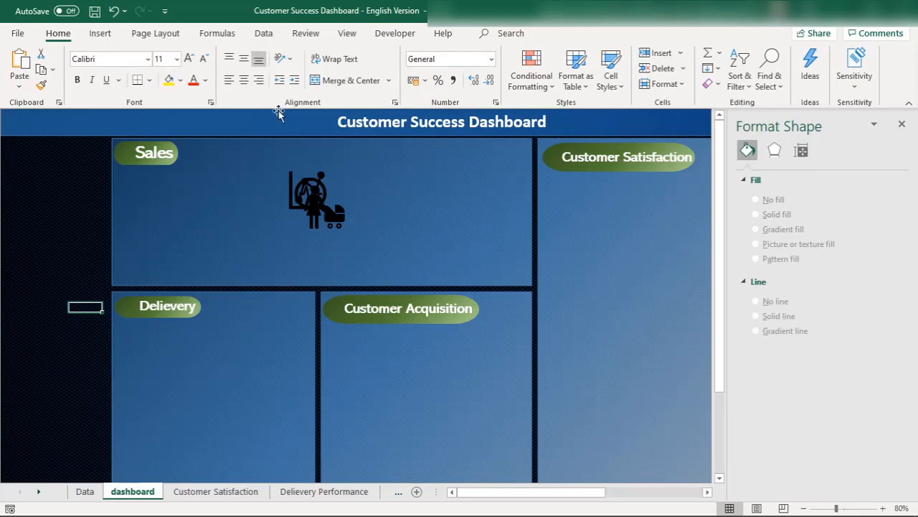
# Step: Reopen the icon library, search it for "people" and clear the search term
pyautogui.click(101, 33)
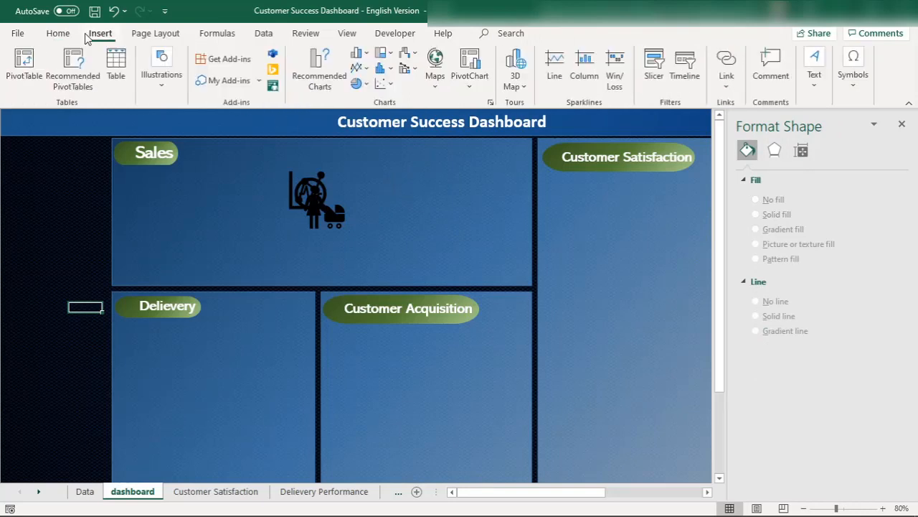
pyautogui.click(164, 72)
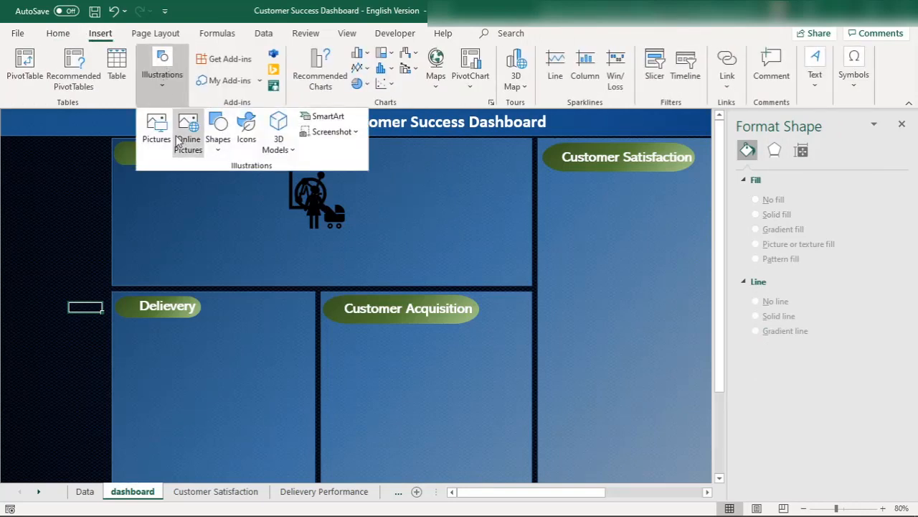
pyautogui.click(246, 129)
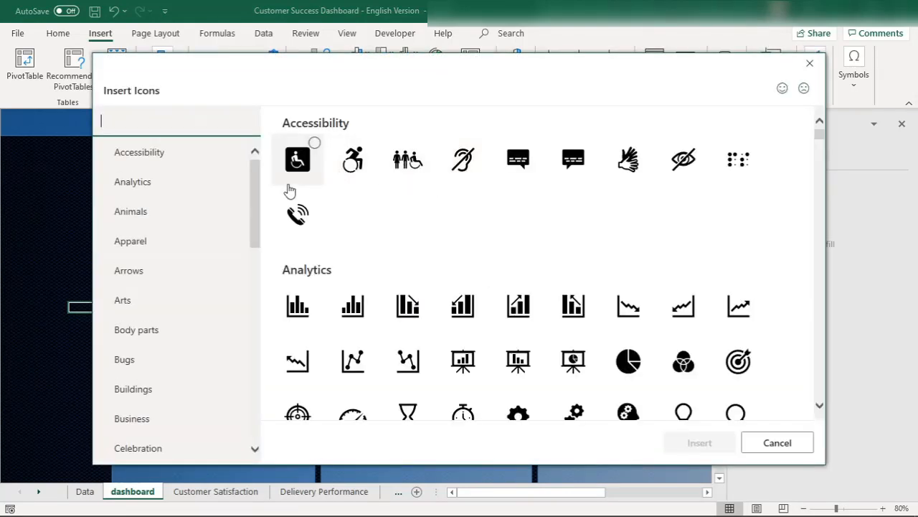
pyautogui.click(130, 126)
pyautogui.write('people')
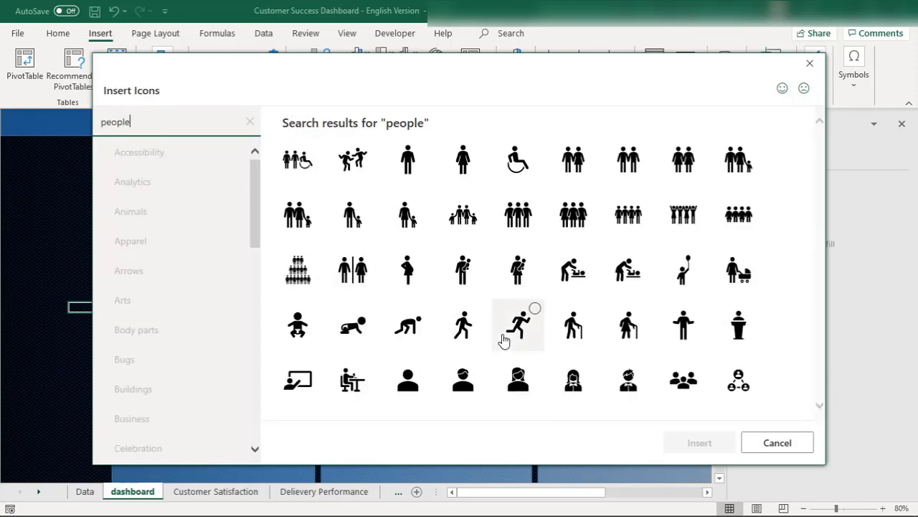
pyautogui.press('BackSpace')
pyautogui.press('BackSpace')
pyautogui.press('BackSpace')
pyautogui.press('BackSpace')
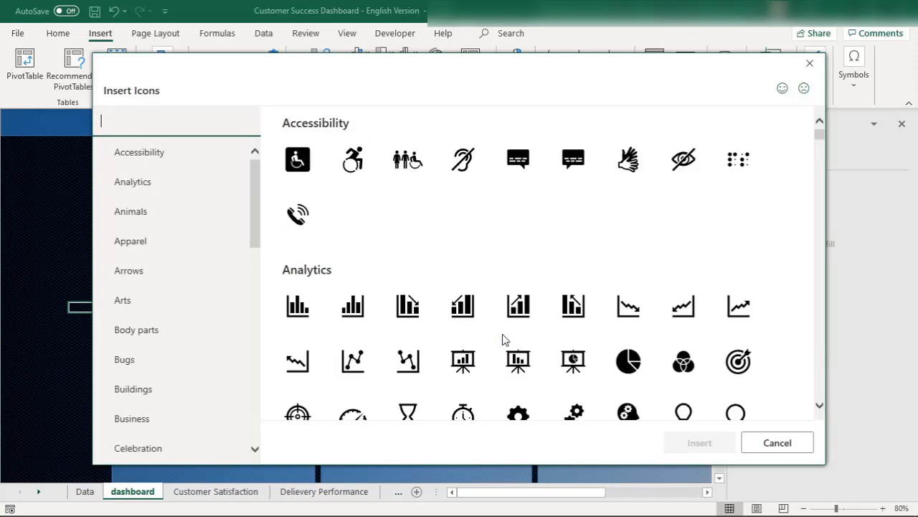
# Step: Search the icons for "customer" and insert the group with a magnifier and the second group with a speech board
pyautogui.write('customer')
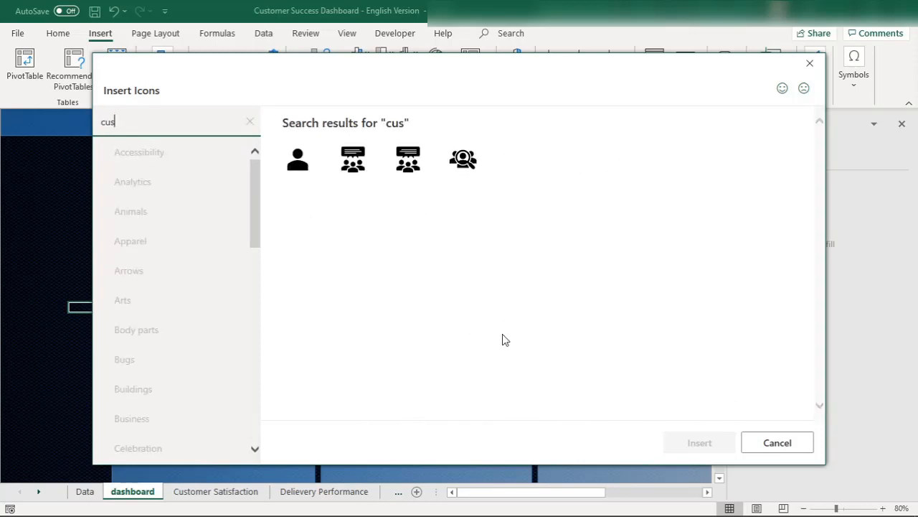
pyautogui.click(465, 165)
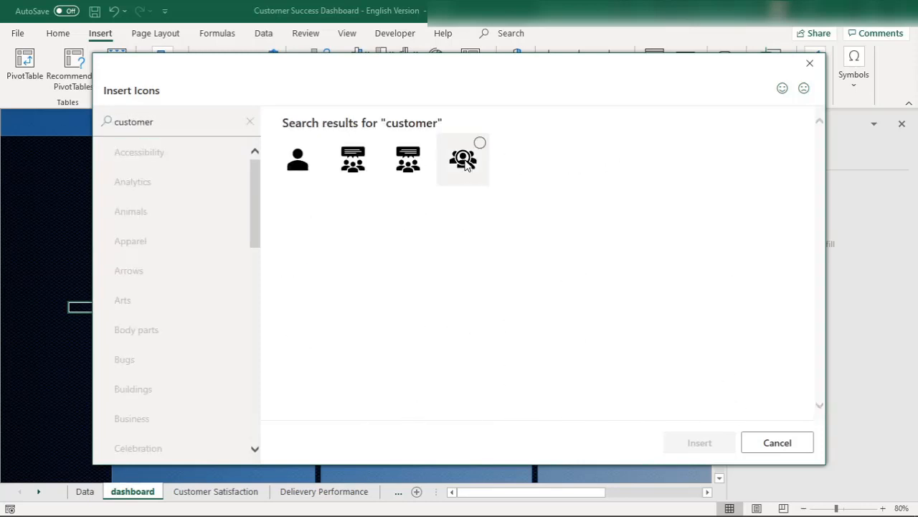
pyautogui.click(407, 166)
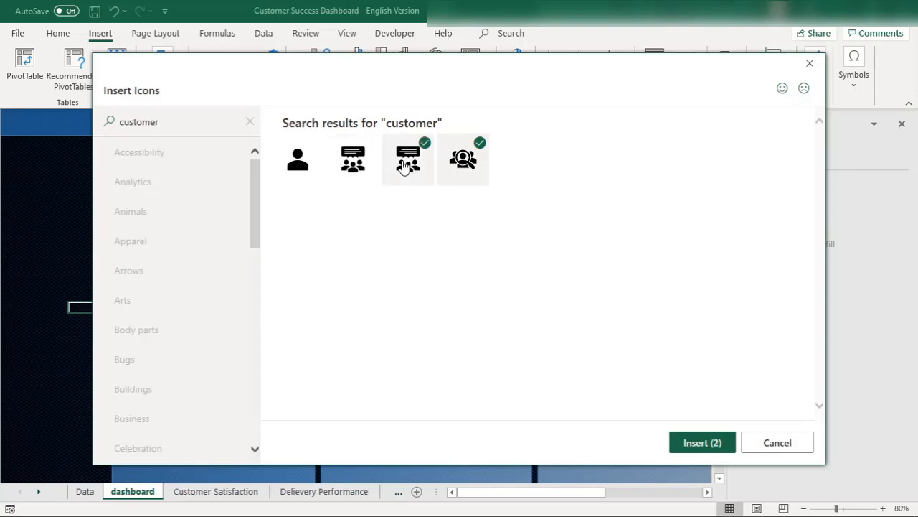
pyautogui.click(690, 439)
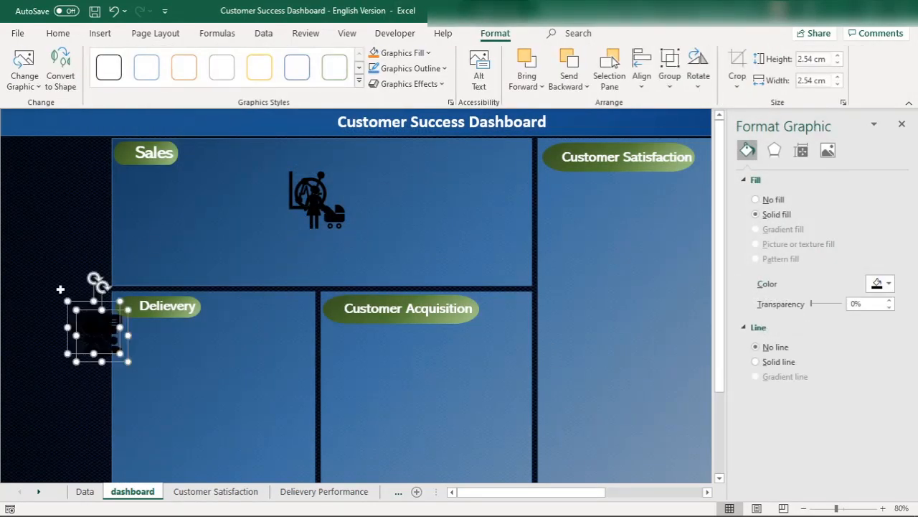
# Step: Move the two new customer icons into the Sales panel and spread the stacked icons apart
pyautogui.moveTo(91, 300); pyautogui.dragTo(475, 211)
pyautogui.click(455, 218)
pyautogui.click(375, 198)
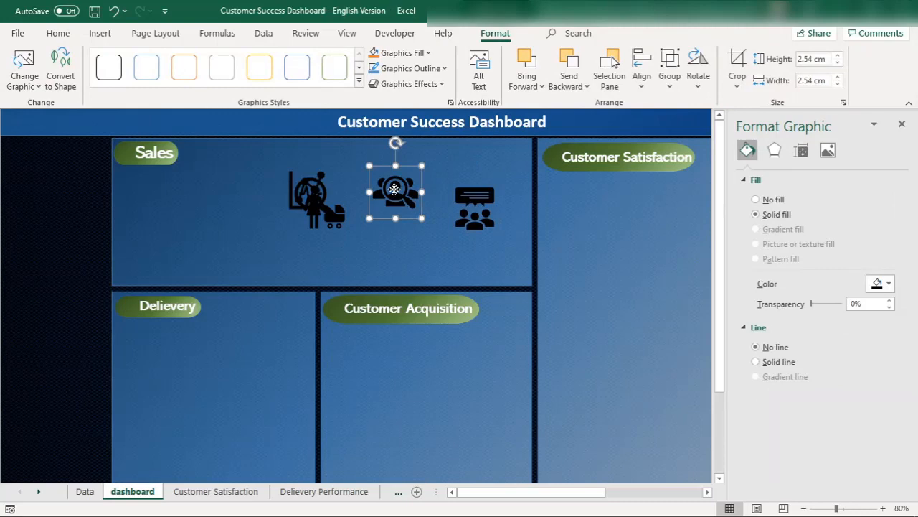
pyautogui.moveTo(394, 188); pyautogui.dragTo(407, 209)
pyautogui.moveTo(319, 213); pyautogui.dragTo(349, 215)
pyautogui.moveTo(295, 201); pyautogui.dragTo(225, 223)
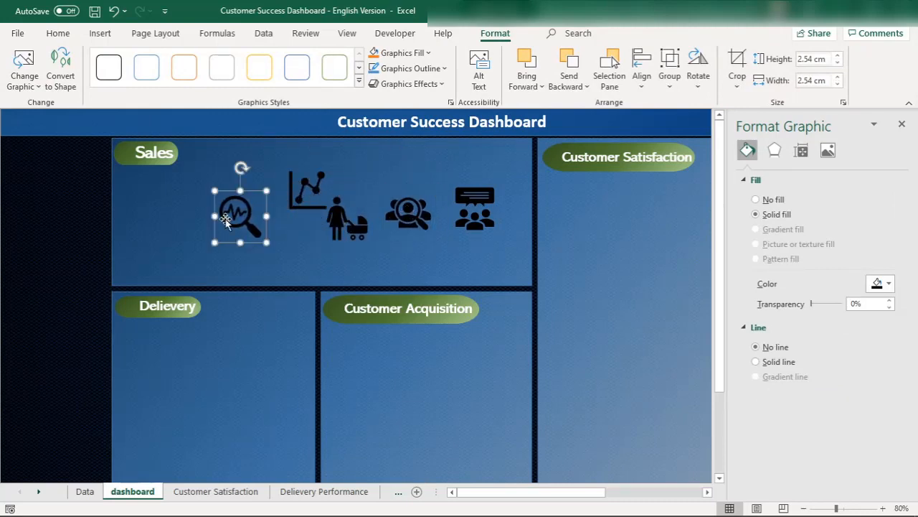
# Step: Delete the magnifier icon with the pulse line from the Sales panel
pyautogui.click(339, 228)
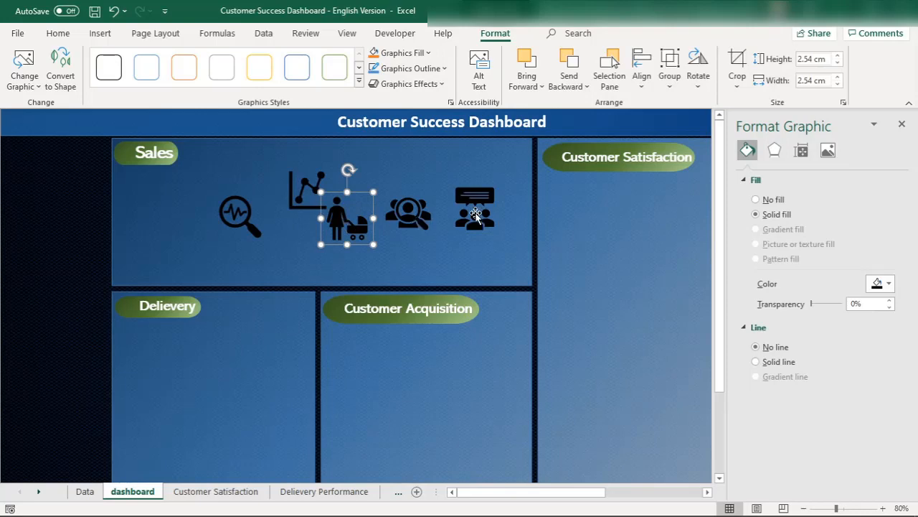
pyautogui.click(416, 204)
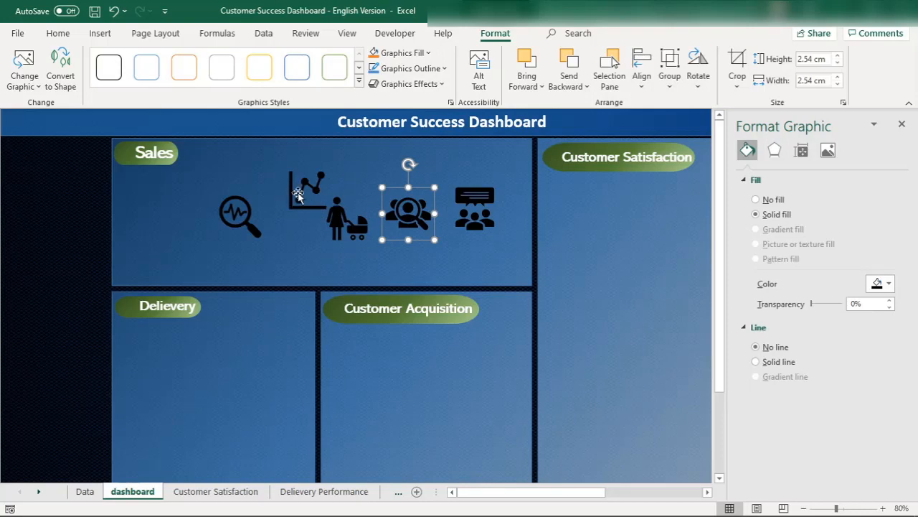
pyautogui.click(241, 209)
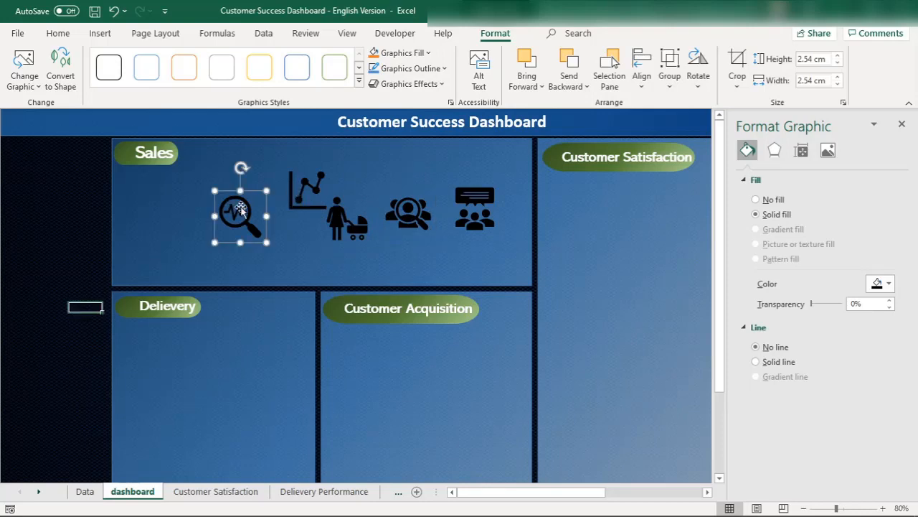
pyautogui.press('Delete')
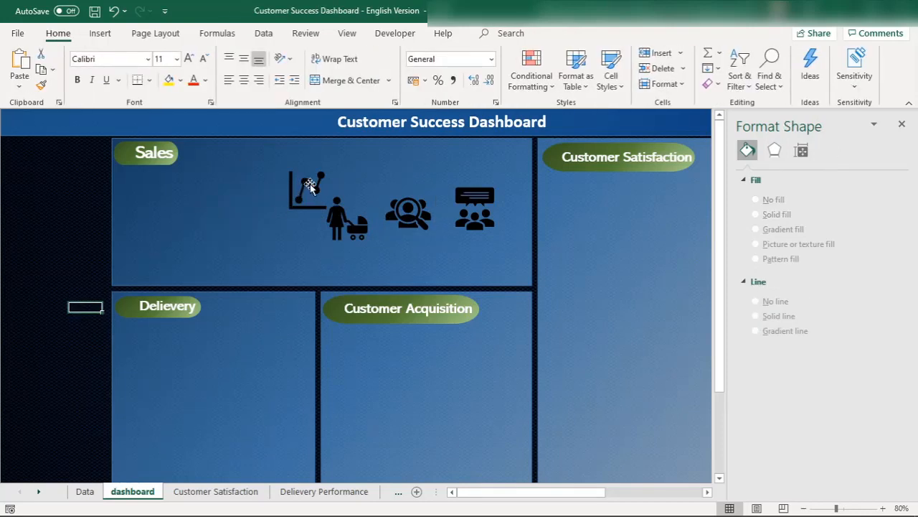
# Step: Recolour the chart, stroller, magnifier group and speech-board group icons in the Sales panel with a white fill
pyautogui.click(308, 187)
pyautogui.keyDown('ctrl'); pyautogui.click(351, 228); pyautogui.keyUp('ctrl')
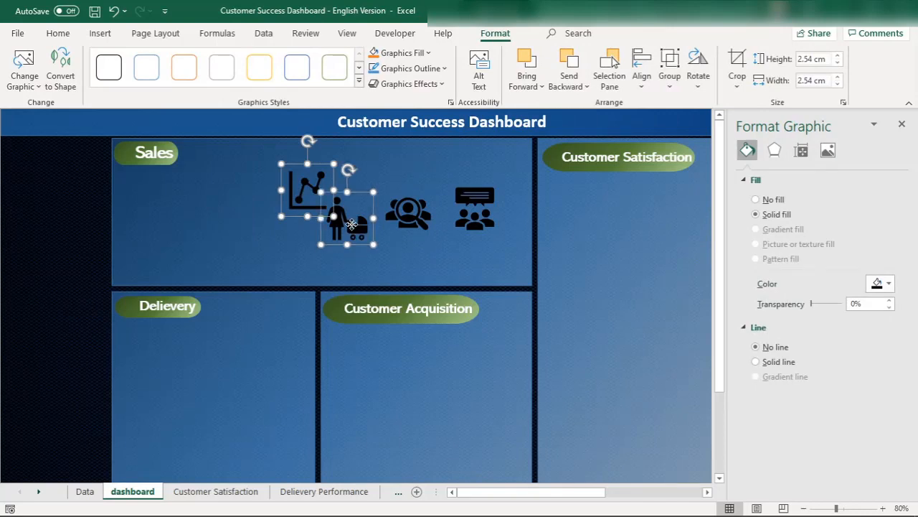
pyautogui.keyDown('ctrl'); pyautogui.click(406, 225); pyautogui.keyUp('ctrl')
pyautogui.keyDown('ctrl'); pyautogui.click(462, 216); pyautogui.keyUp('ctrl')
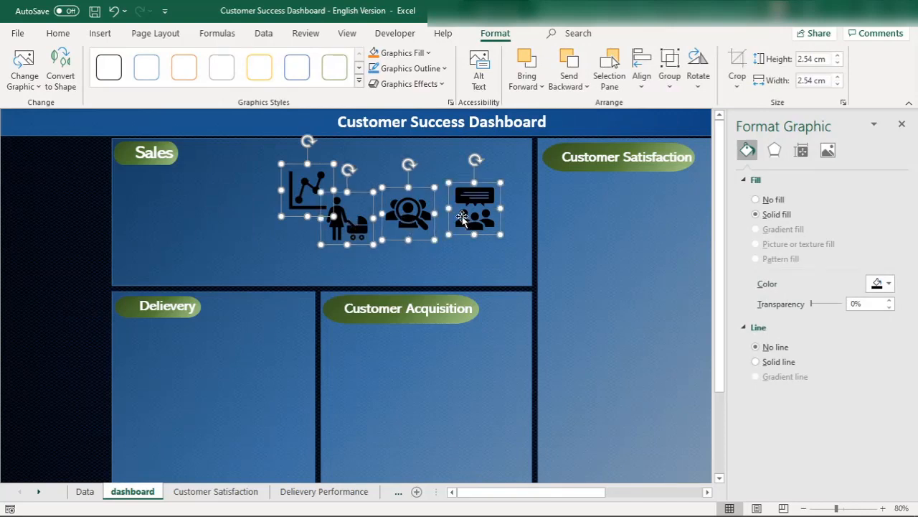
pyautogui.click(881, 284)
pyautogui.click(806, 316)
# Step: Resize the four white icons to 1 cm wide and 1 cm high
pyautogui.click(838, 85)
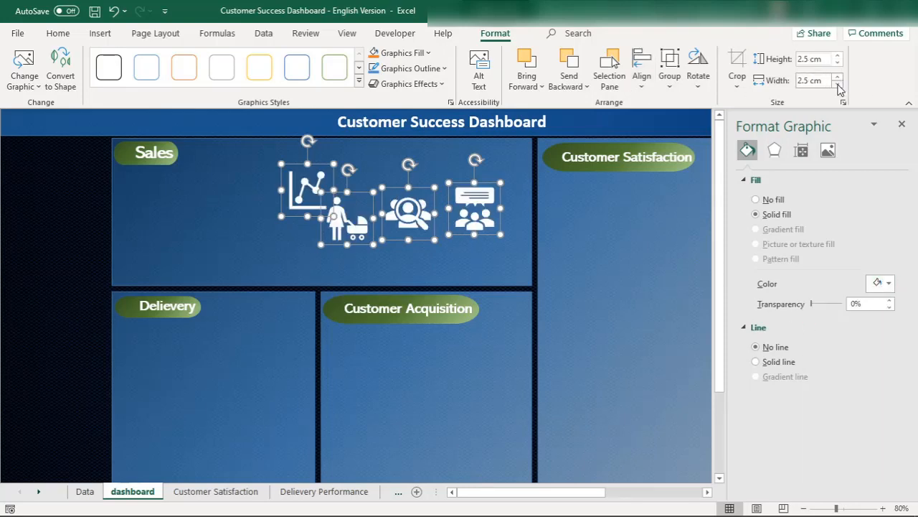
pyautogui.click(809, 80)
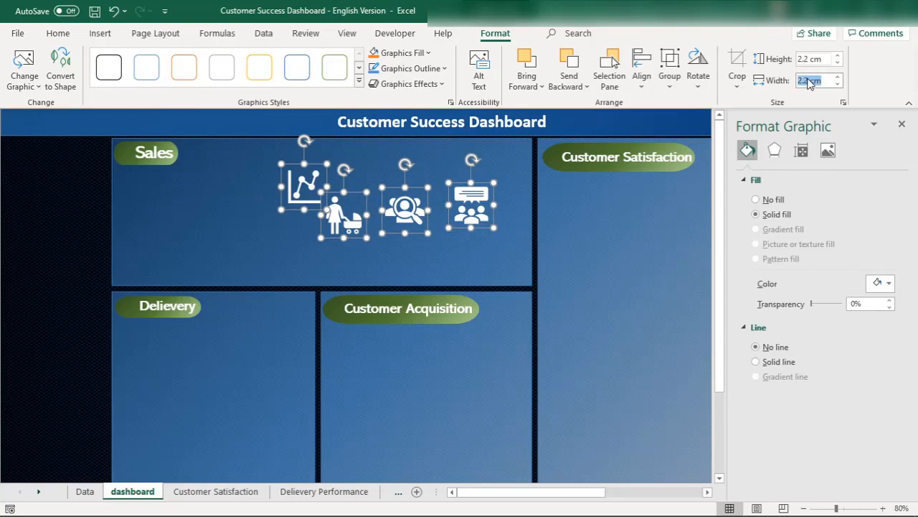
pyautogui.write('1 cm')
pyautogui.click(810, 61)
pyautogui.write('1 cm')
pyautogui.press('Return')
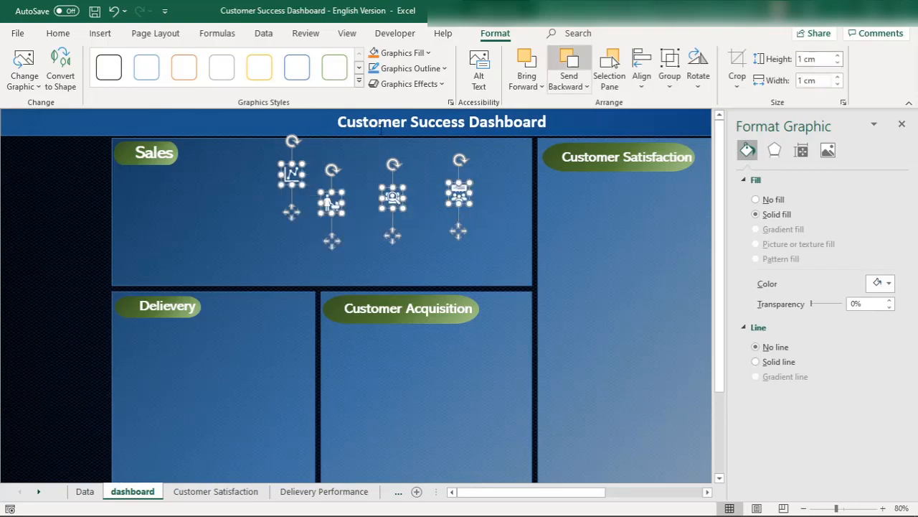
# Step: Place the chart icon on the Sales heading and the stroller icon on the Delievery heading, reducing the stroller to 0.9 cm
pyautogui.click(209, 205)
pyautogui.moveTo(292, 174); pyautogui.dragTo(126, 152)
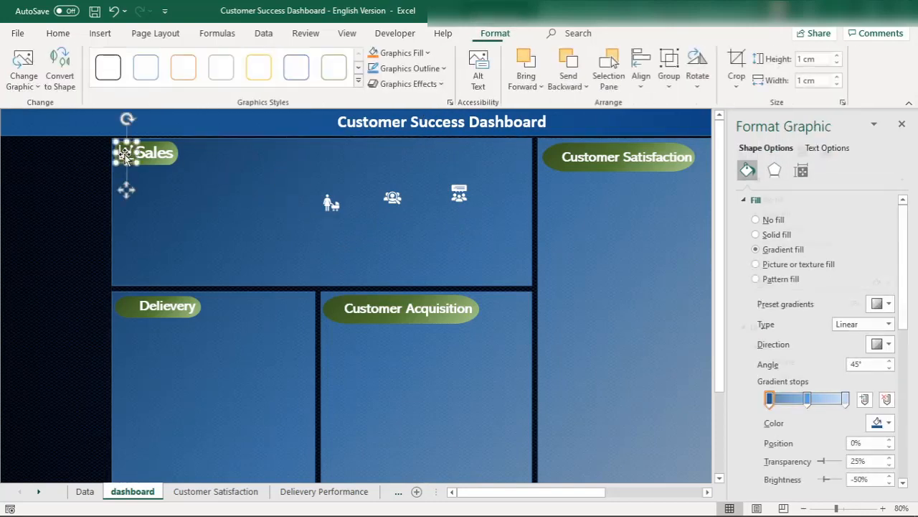
pyautogui.moveTo(324, 208); pyautogui.dragTo(125, 308)
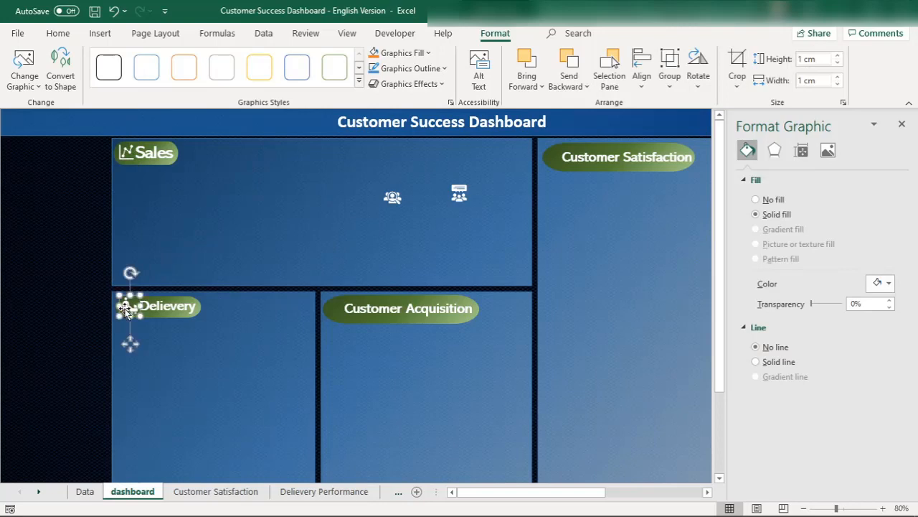
pyautogui.click(838, 84)
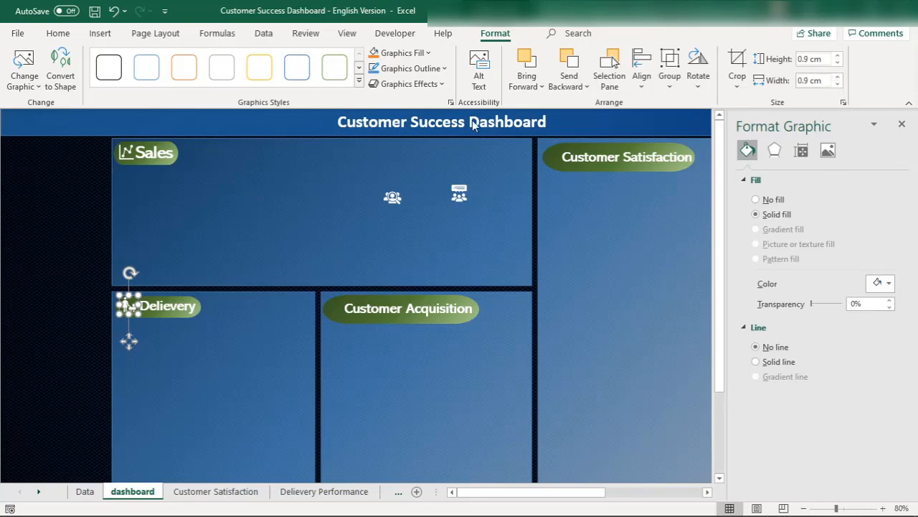
pyautogui.click(319, 185)
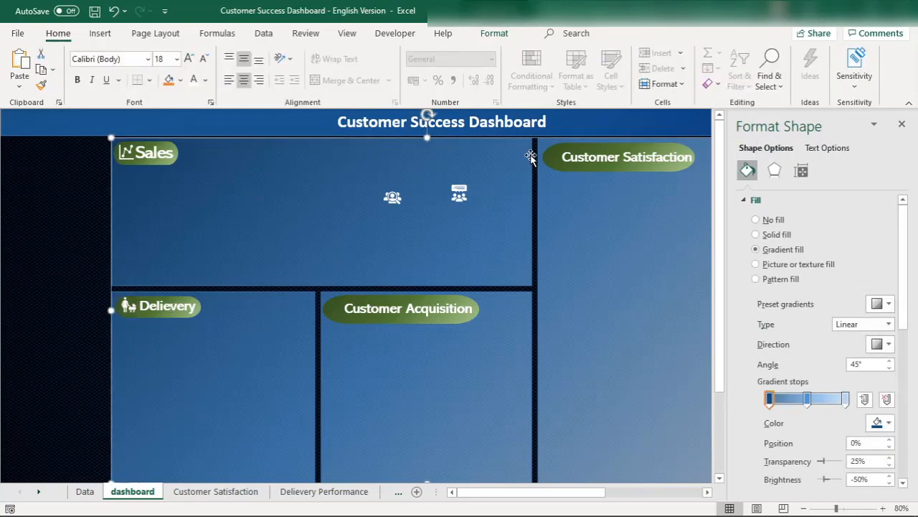
# Step: Place the speech-board group icon at the start of the Customer Satisfaction heading and reduce it to 0.8 cm
pyautogui.moveTo(460, 193); pyautogui.dragTo(553, 156)
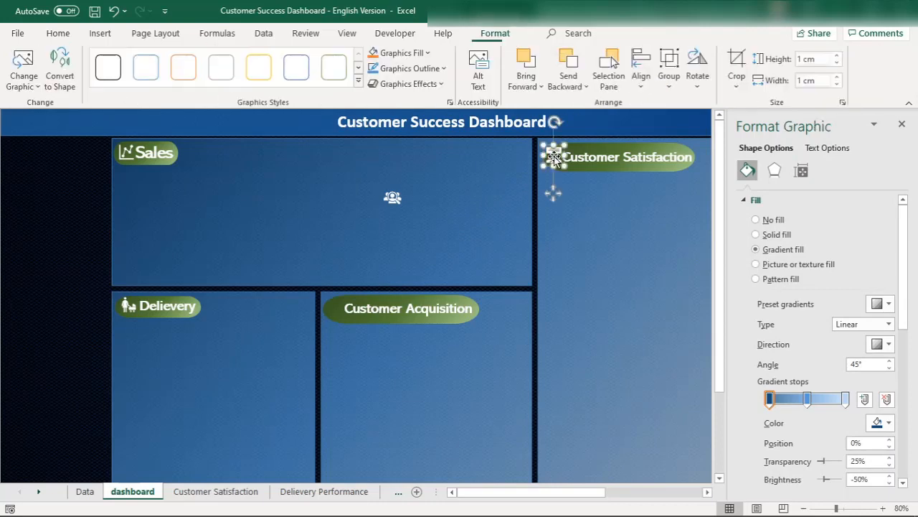
pyautogui.click(837, 85)
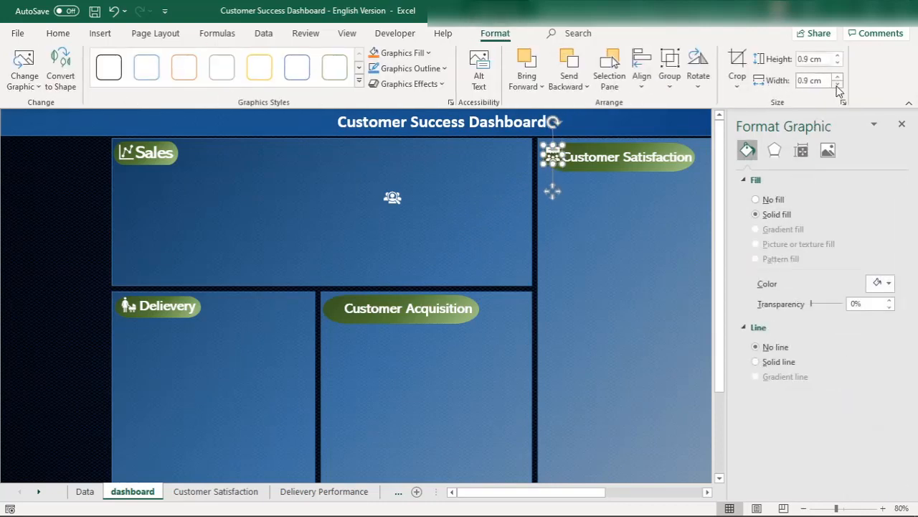
pyautogui.click(836, 84)
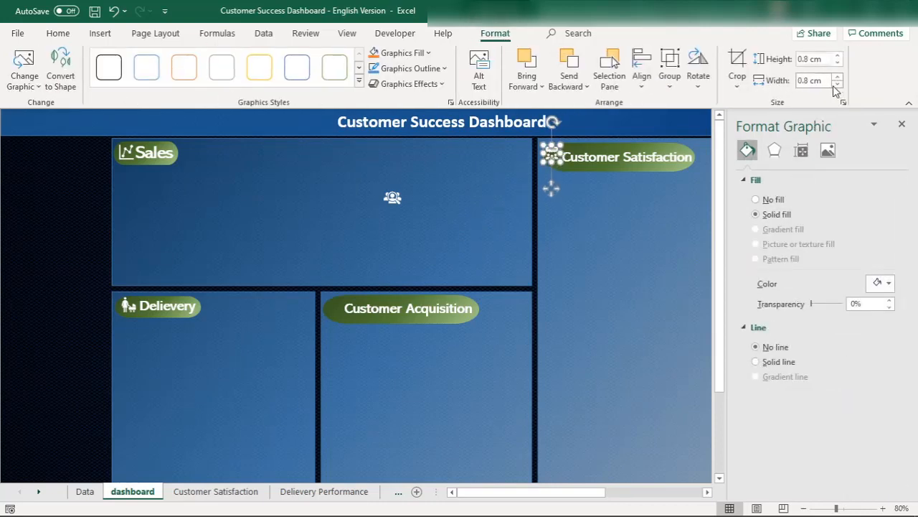
pyautogui.click(594, 166)
pyautogui.click(551, 190)
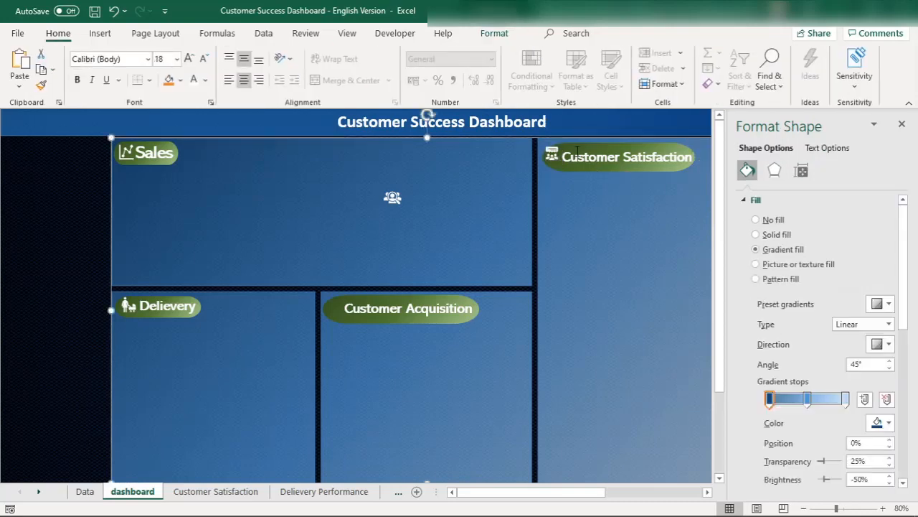
# Step: Widen the green Customer Satisfaction heading shape slightly and shift its text and icon a little to the right
pyautogui.click(575, 150)
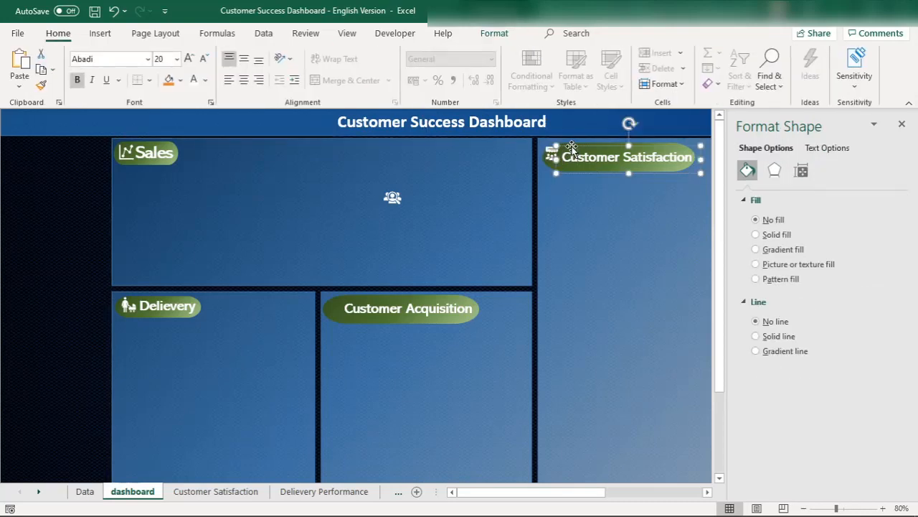
pyautogui.click(655, 146)
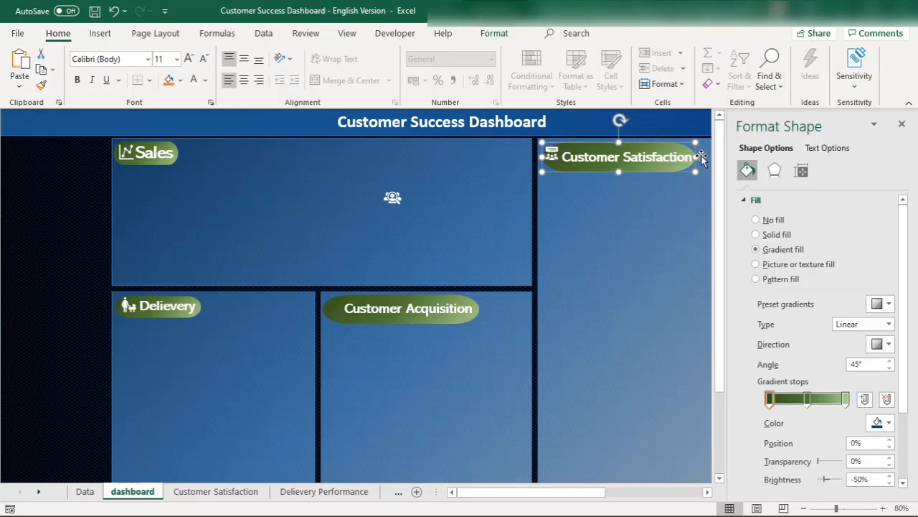
pyautogui.moveTo(701, 158); pyautogui.dragTo(699, 157)
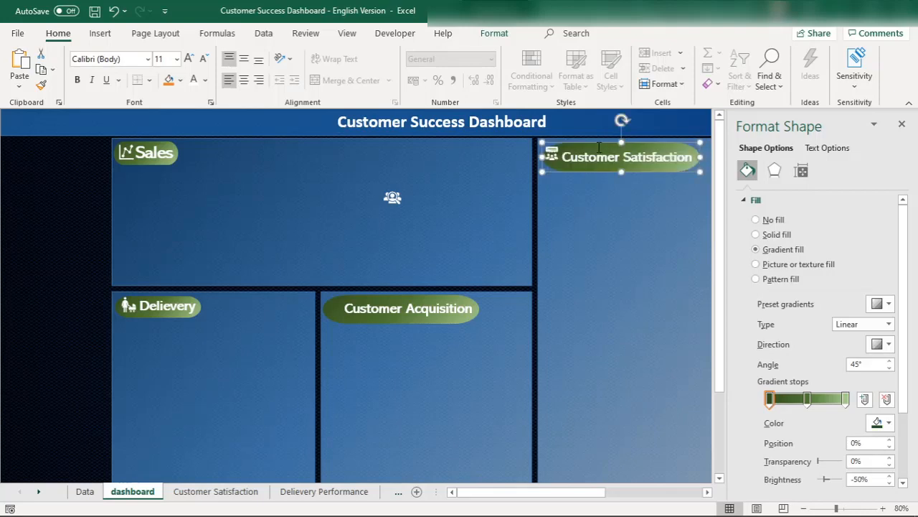
pyautogui.click(590, 154)
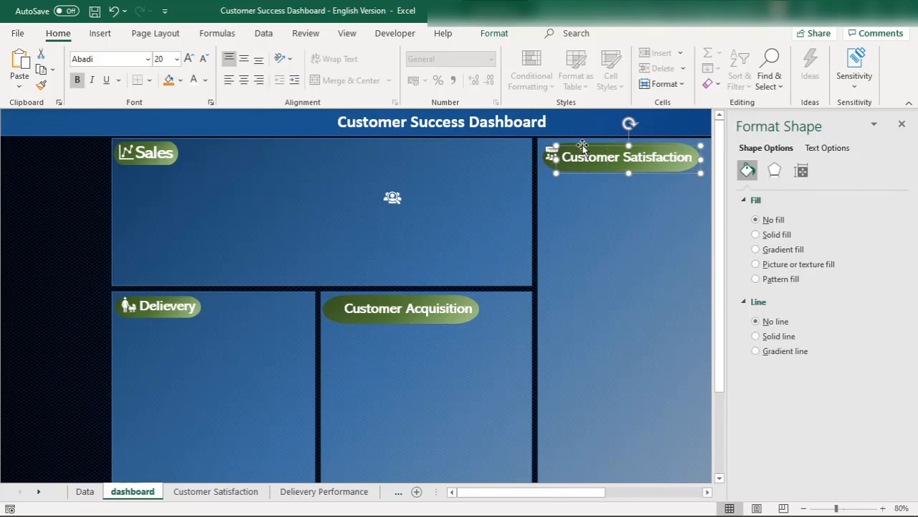
pyautogui.moveTo(583, 145)
pyautogui.mouseDown()
pyautogui.moveTo(595, 144)
pyautogui.moveTo(585, 143)
pyautogui.mouseUp()
pyautogui.click(545, 153)
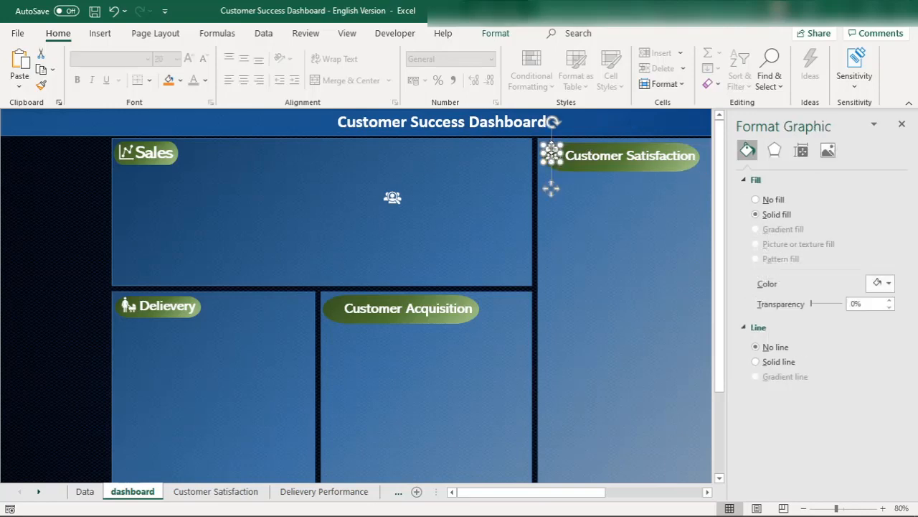
pyautogui.moveTo(554, 147); pyautogui.dragTo(558, 153)
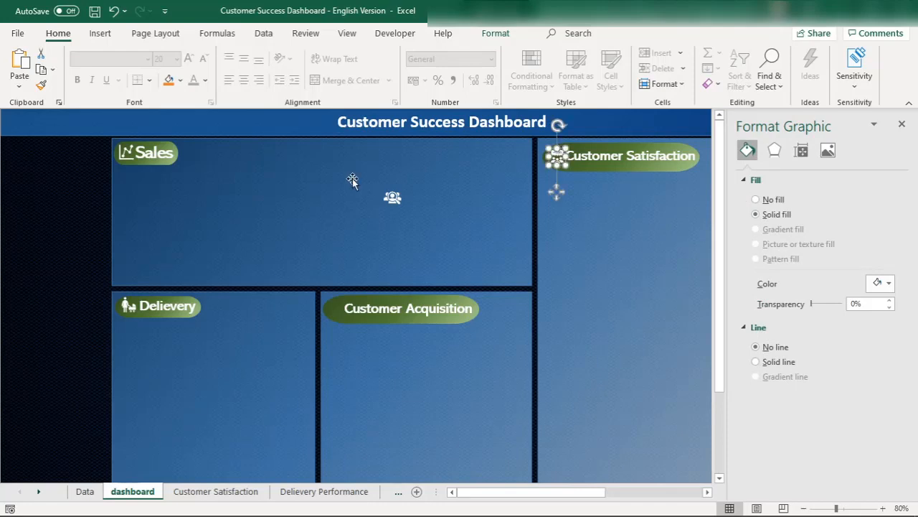
# Step: Place the magnifier group icon at the start of the Customer Acquisition heading and reduce it to 0.9 cm
pyautogui.moveTo(392, 201); pyautogui.dragTo(335, 308)
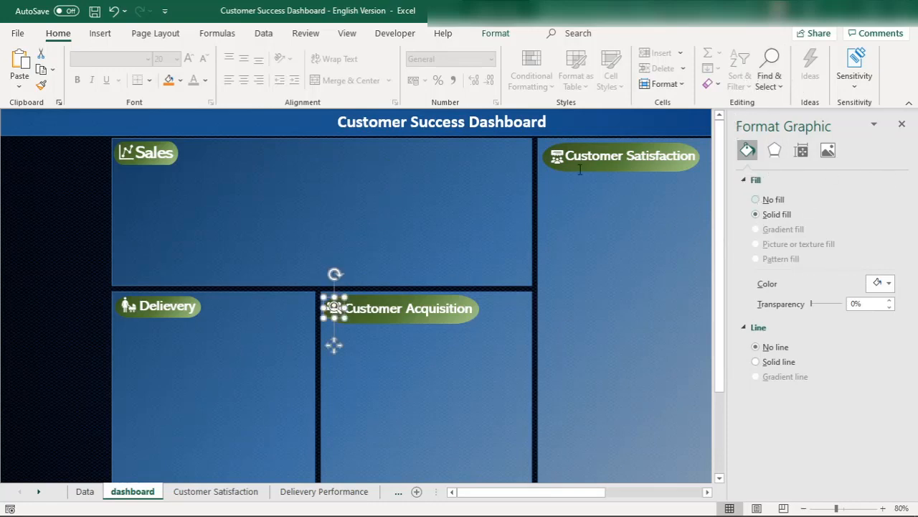
pyautogui.click(496, 34)
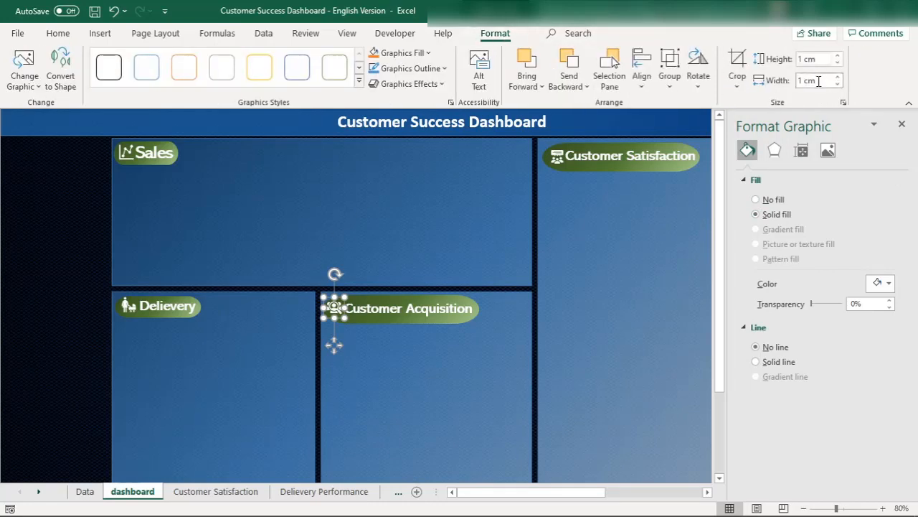
pyautogui.click(419, 183)
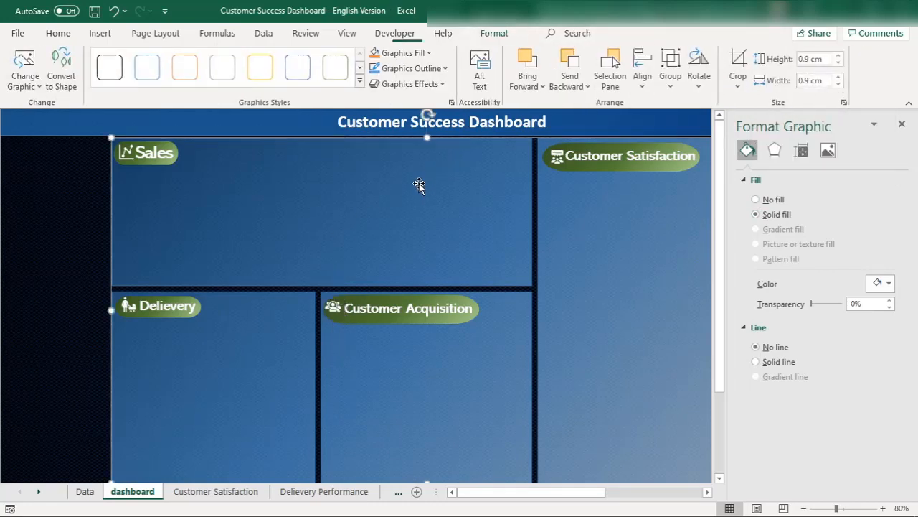
pyautogui.click(332, 302)
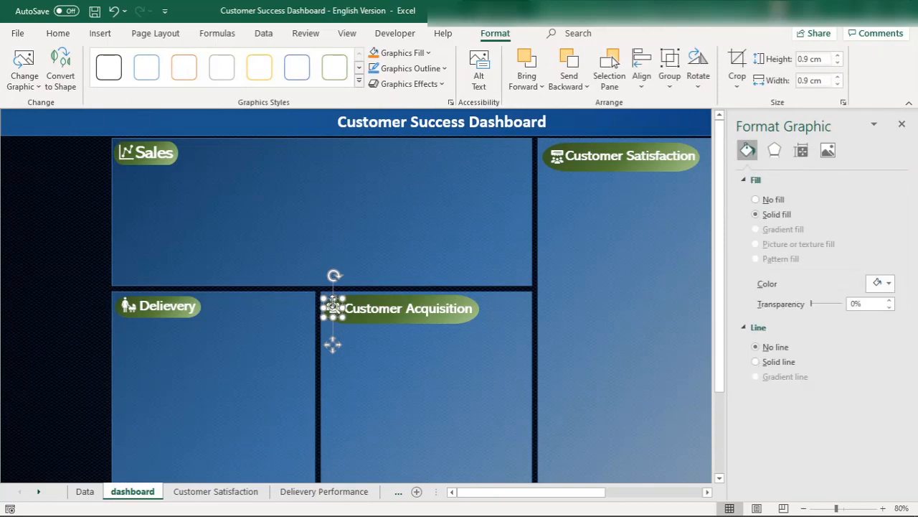
pyautogui.click(359, 247)
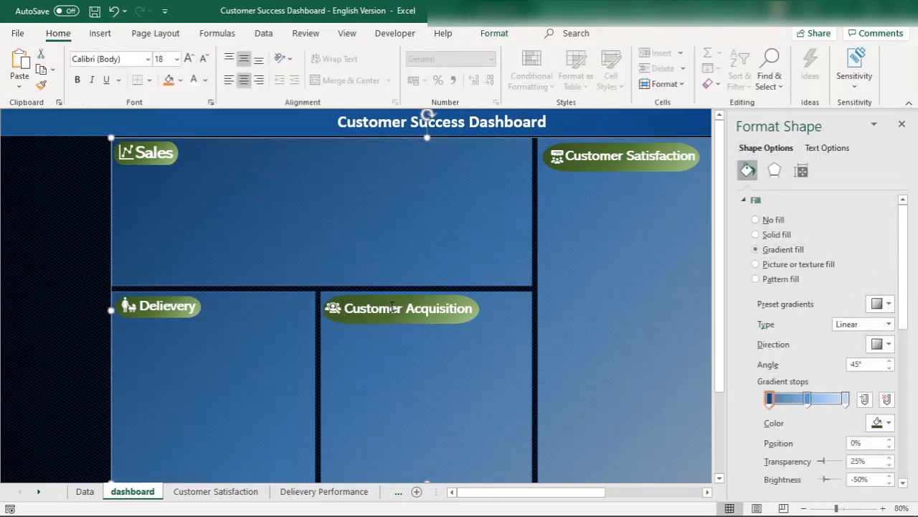
# Step: Nudge the Customer Acquisition heading text slightly to the right, away from its icon
pyautogui.click(366, 303)
pyautogui.click(371, 299)
pyautogui.press('Right')
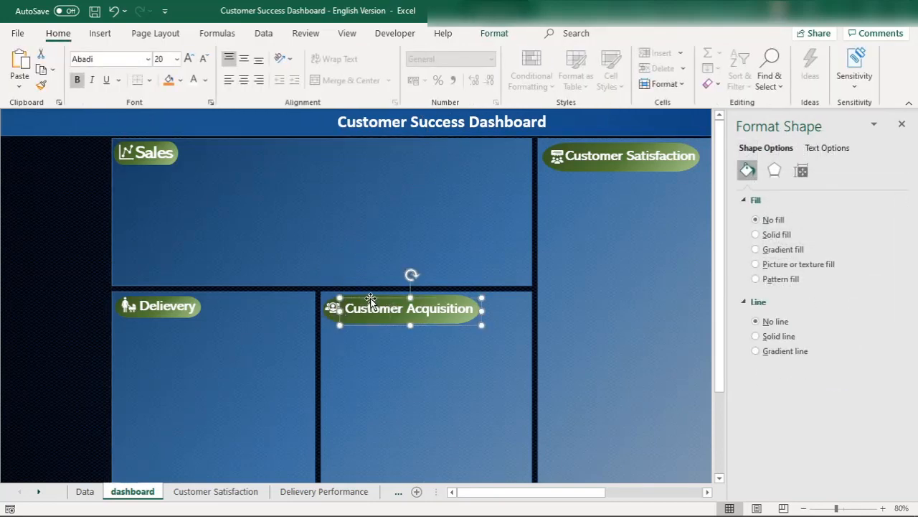
pyautogui.click(129, 304)
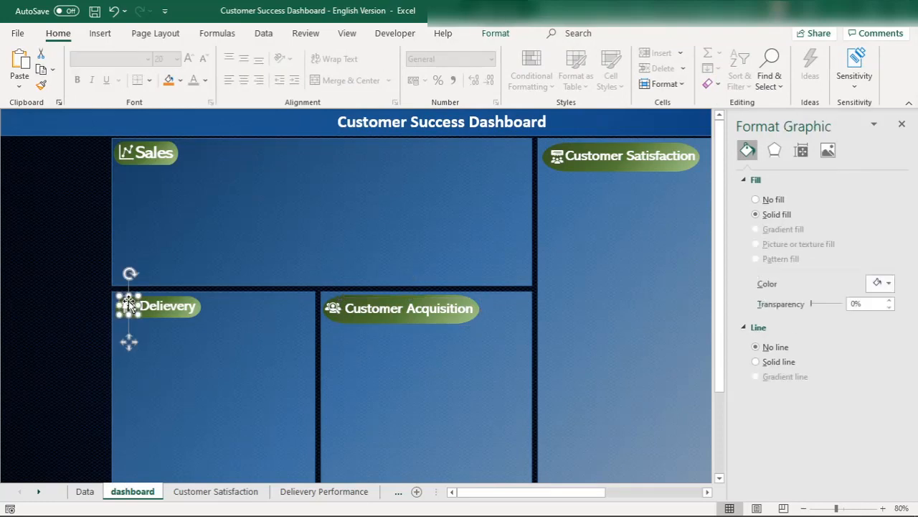
pyautogui.click(186, 274)
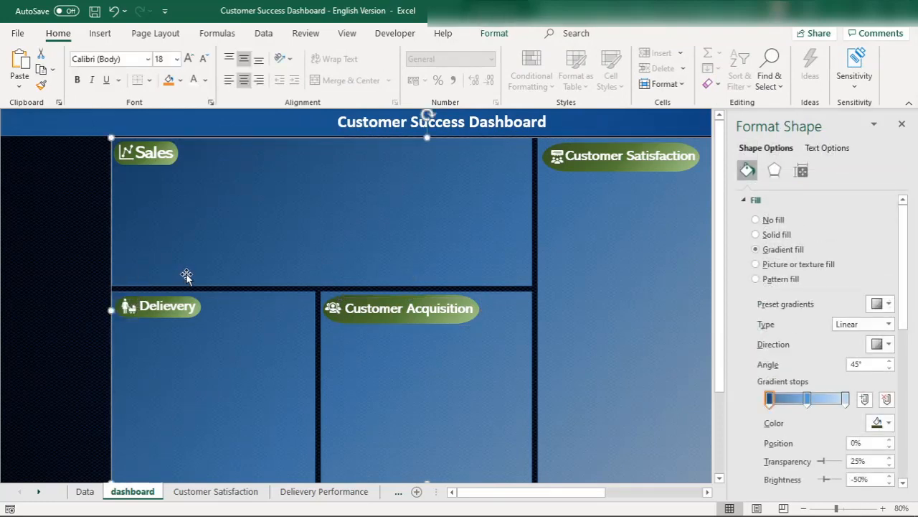
# Step: Close the shape formatting pane and collapse the ribbon to give the dashboard more room
pyautogui.click(901, 124)
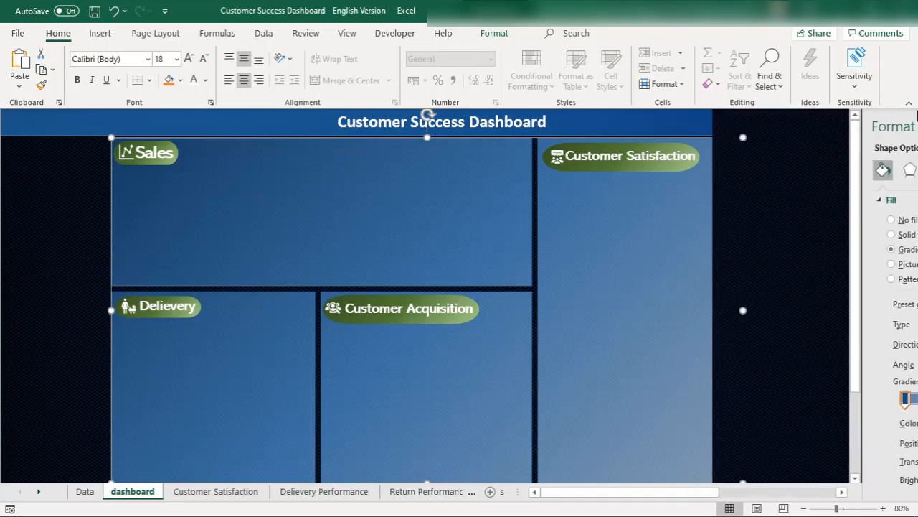
pyautogui.click(909, 103)
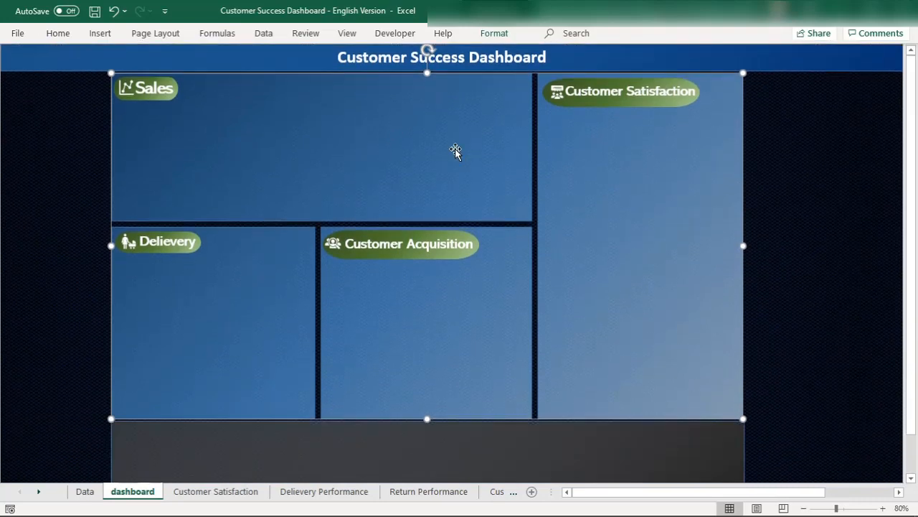